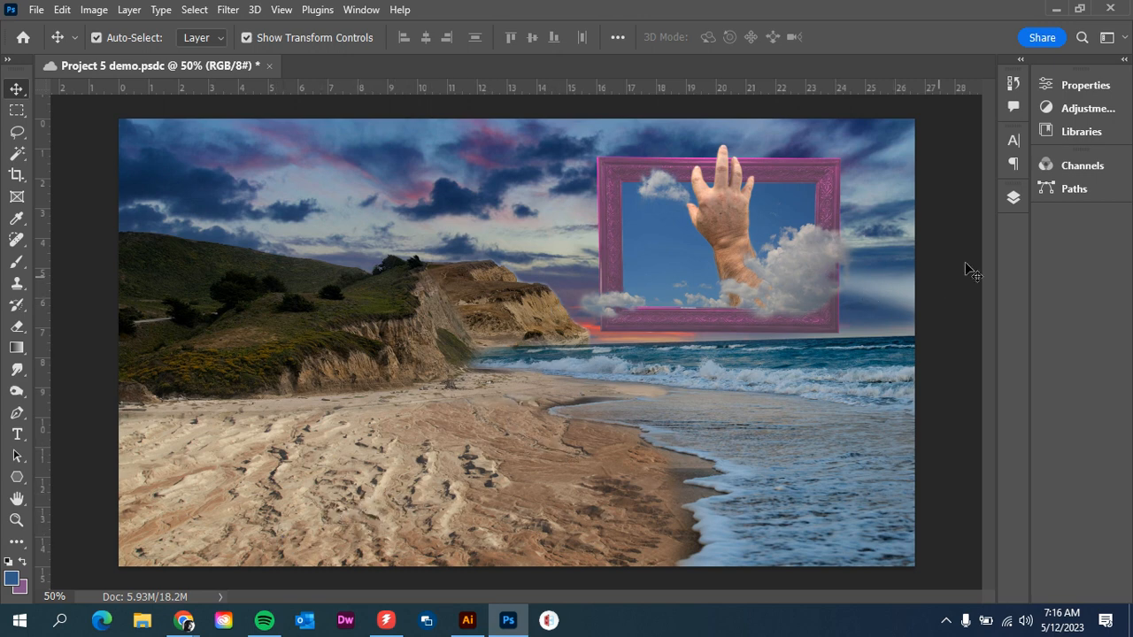
Show the document's layers and examine what the Frame group contains
click(1016, 200)
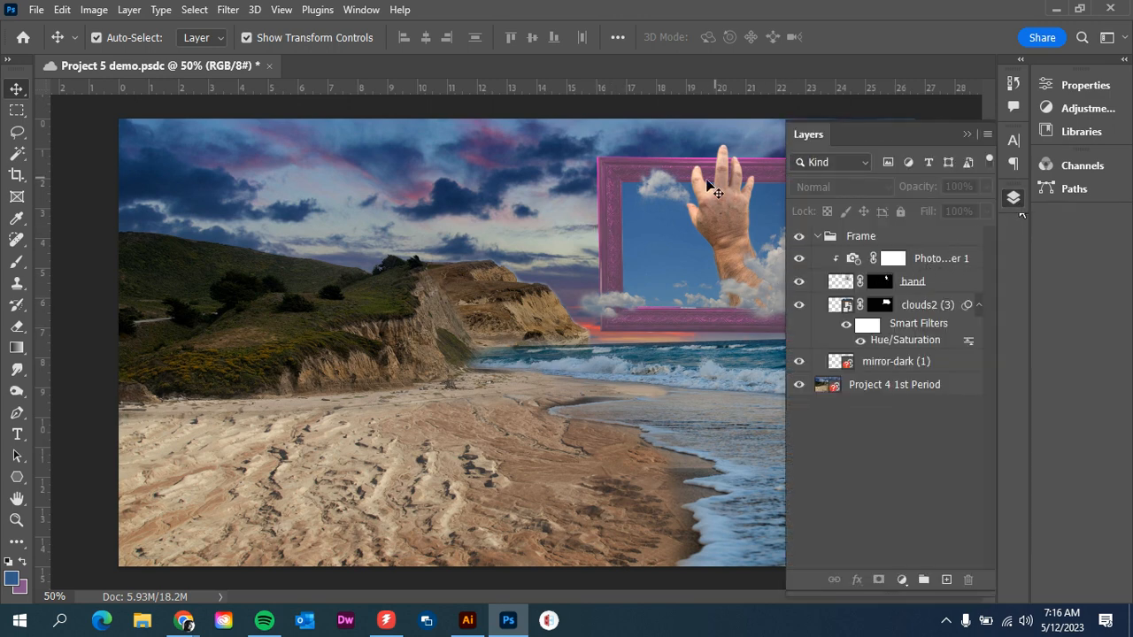
click(899, 235)
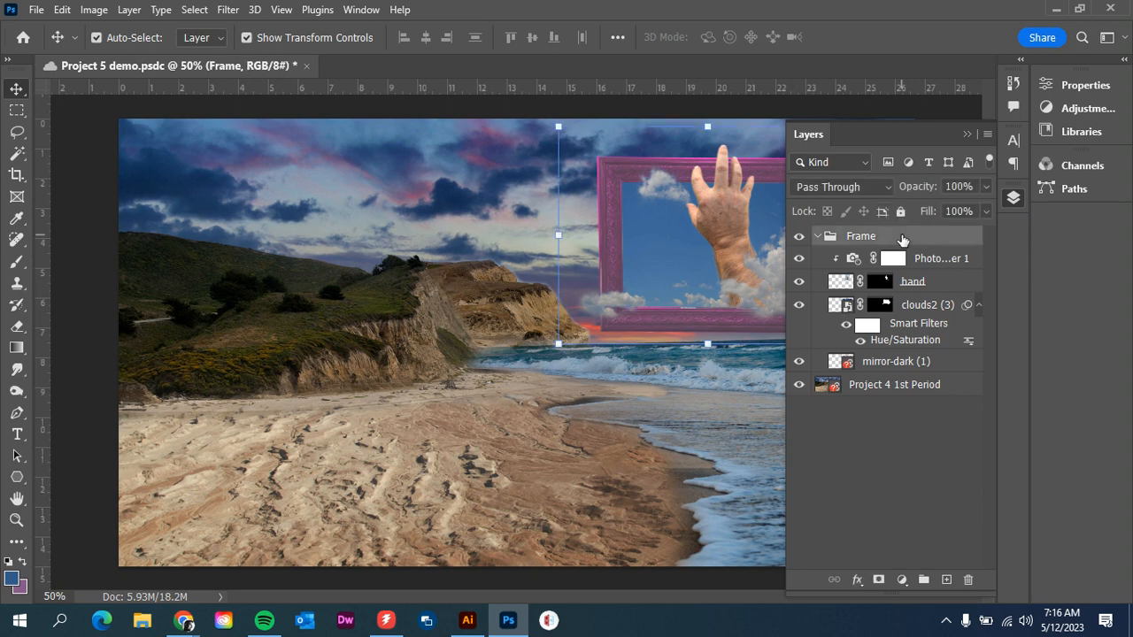
click(820, 236)
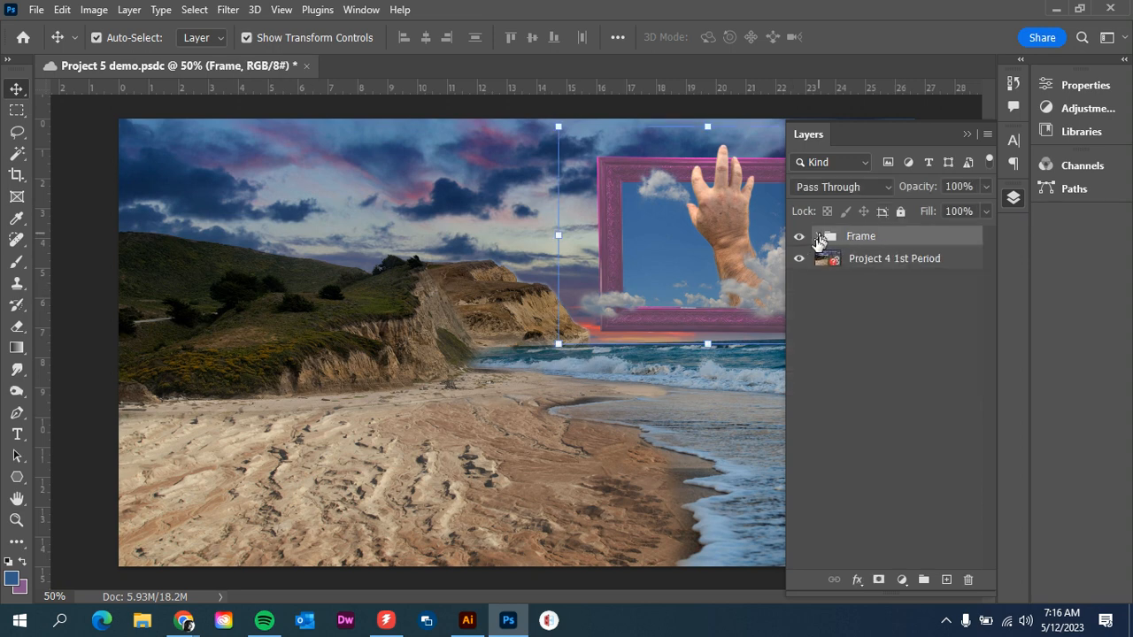
click(819, 239)
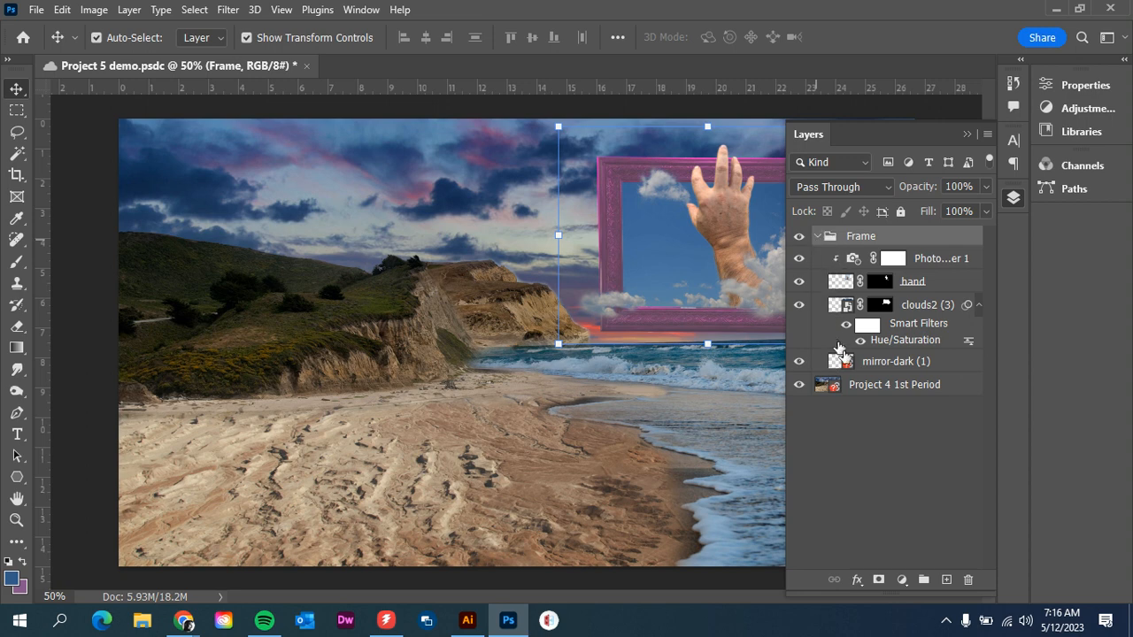
Duplicate the whole Frame layer group
click(914, 260)
click(907, 240)
click(818, 236)
right_click(904, 240)
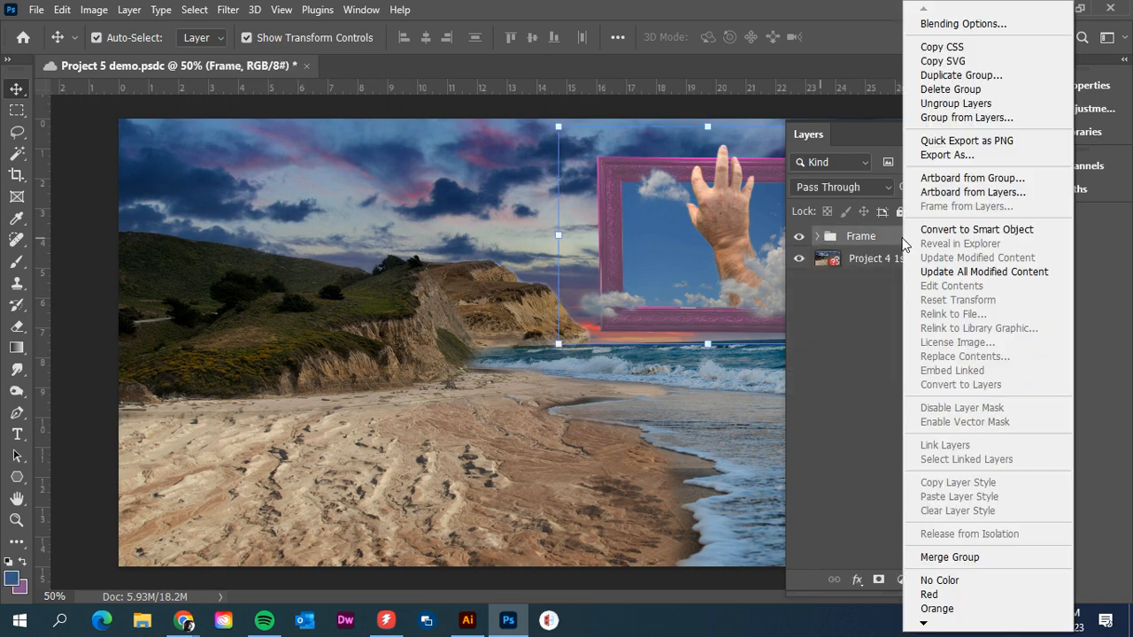
click(904, 240)
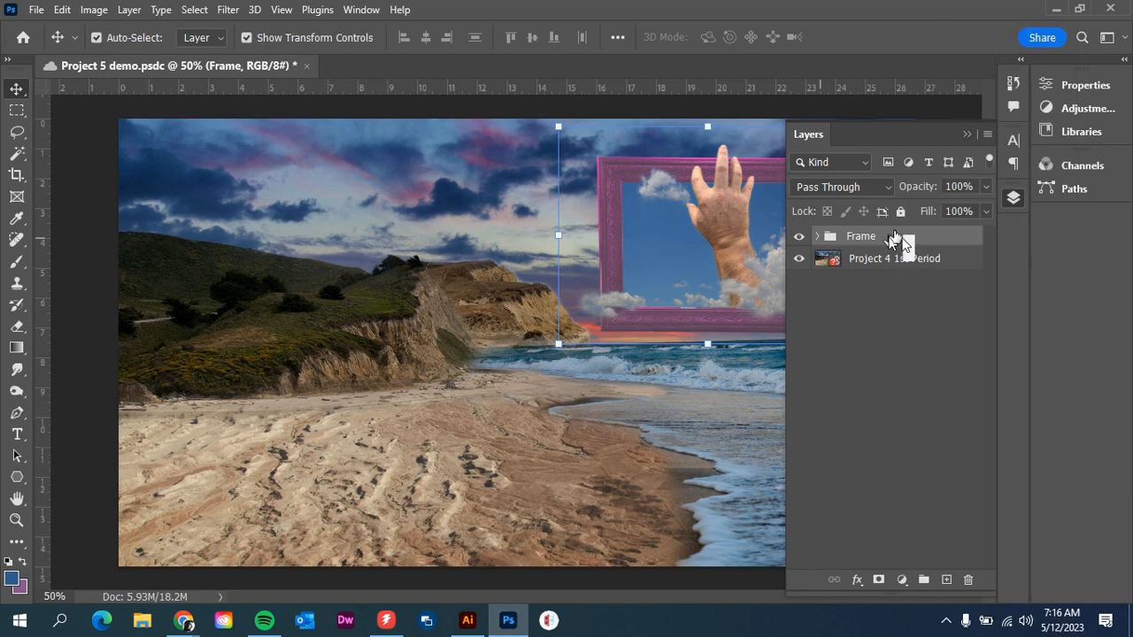
drag(905, 246, 954, 586)
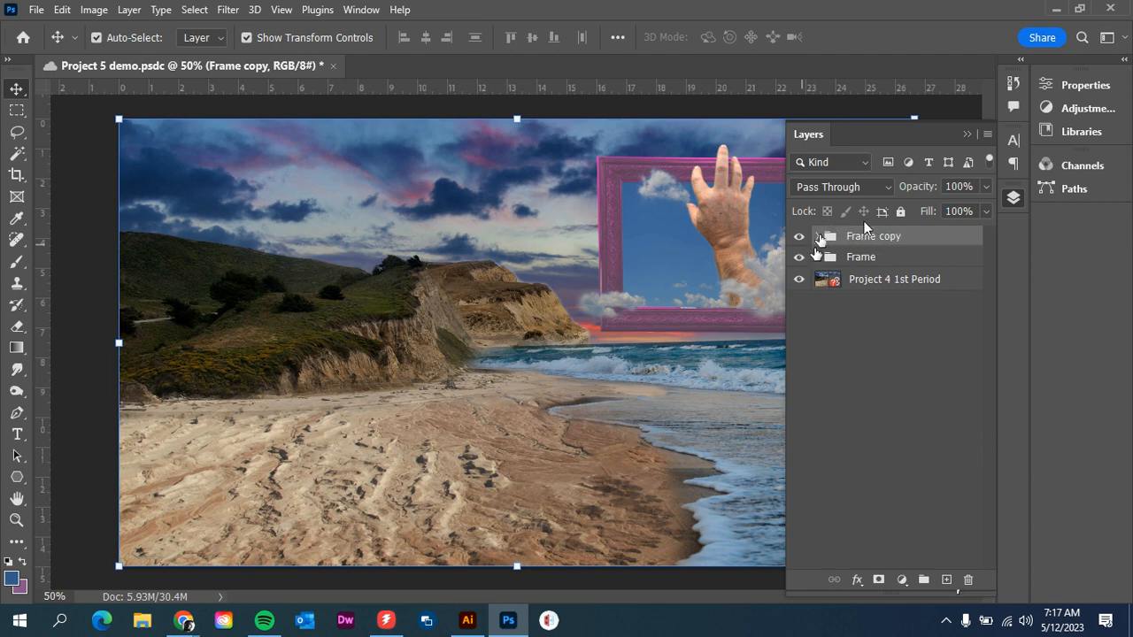
Duplicate the photo filter, hand, clouds2 (3) and mirror-dark (1) layers inside the Frame group and merge the copies into one layer
click(818, 256)
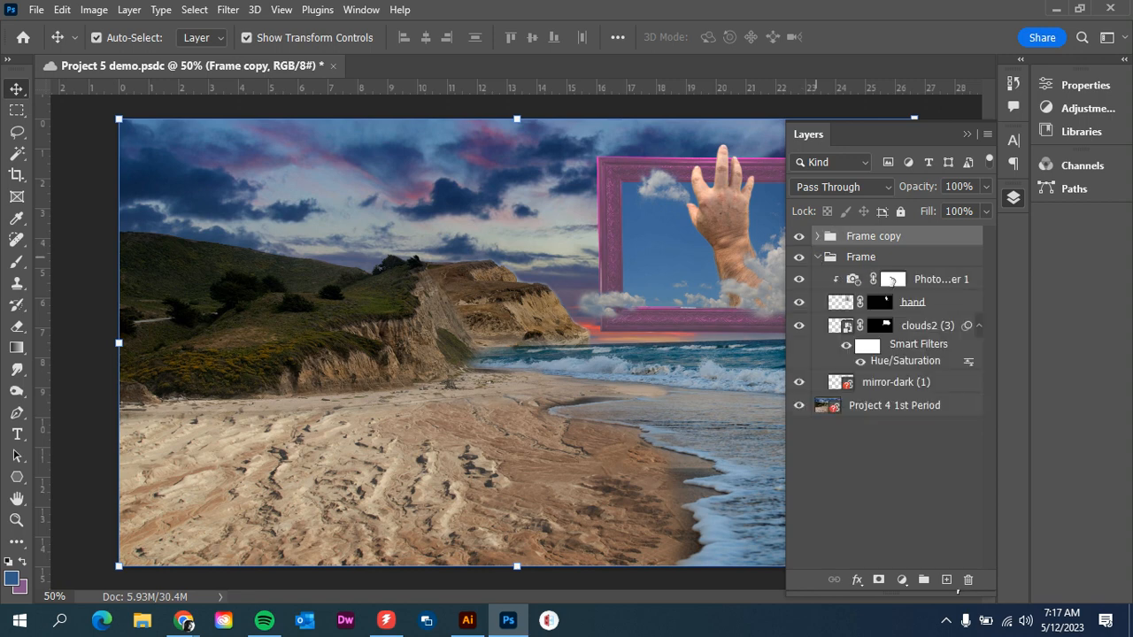
click(893, 279)
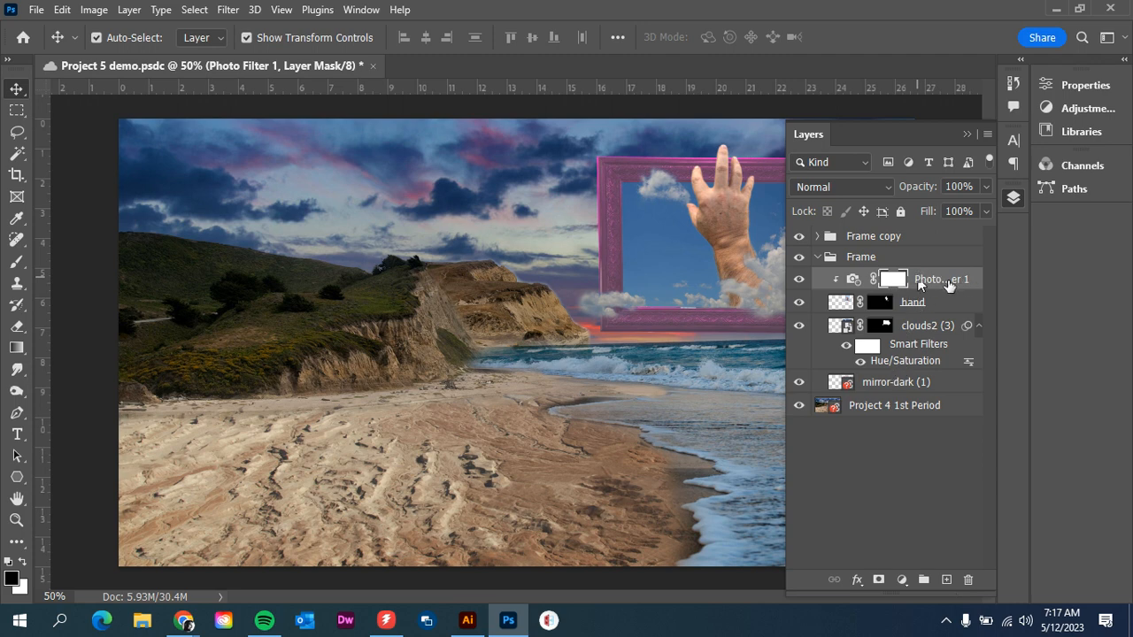
shift+click(888, 390)
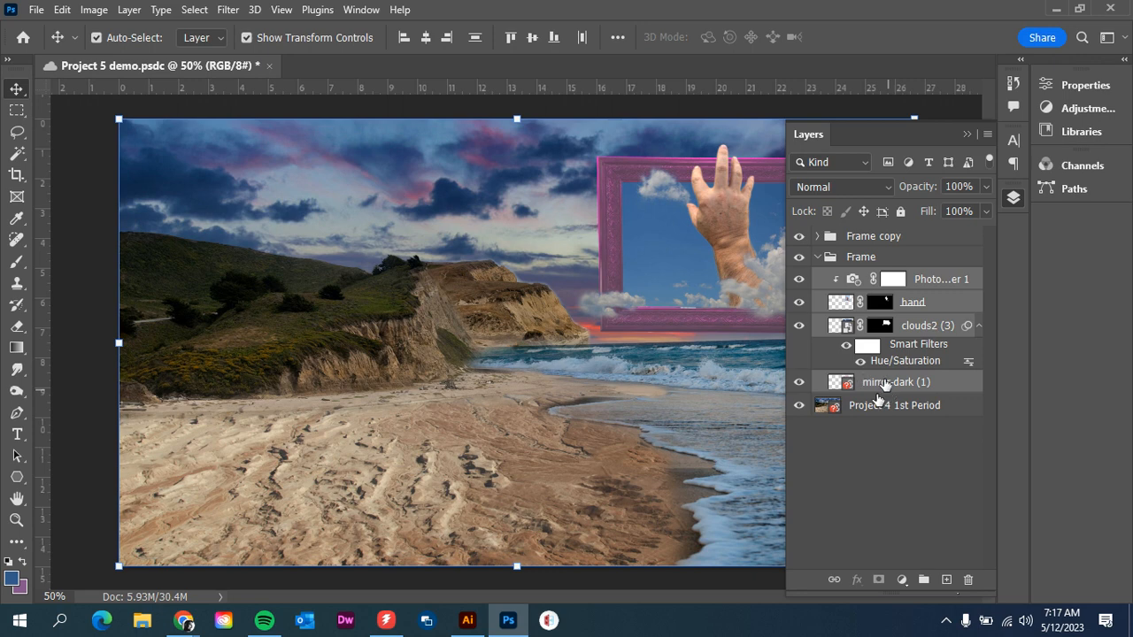
key(ctrl+j)
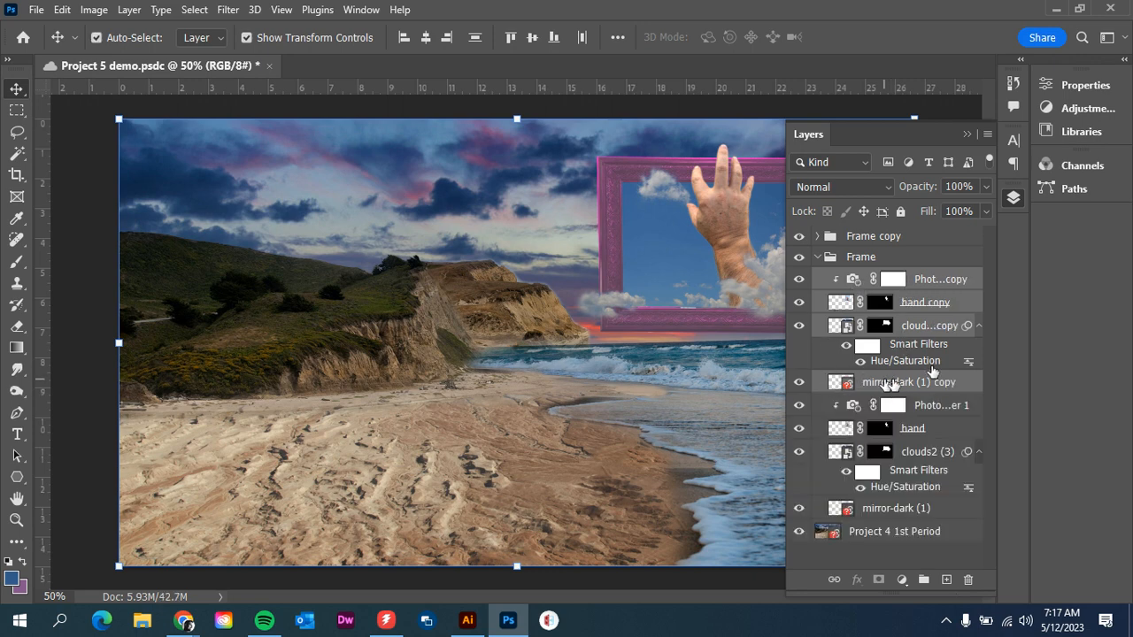
right_click(943, 278)
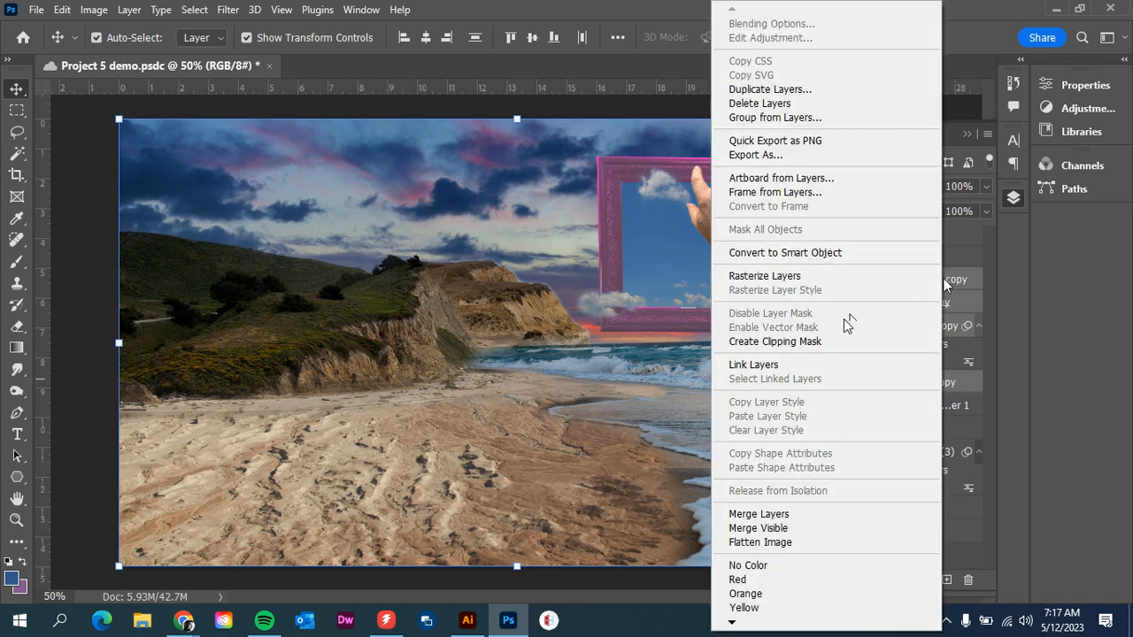
click(789, 520)
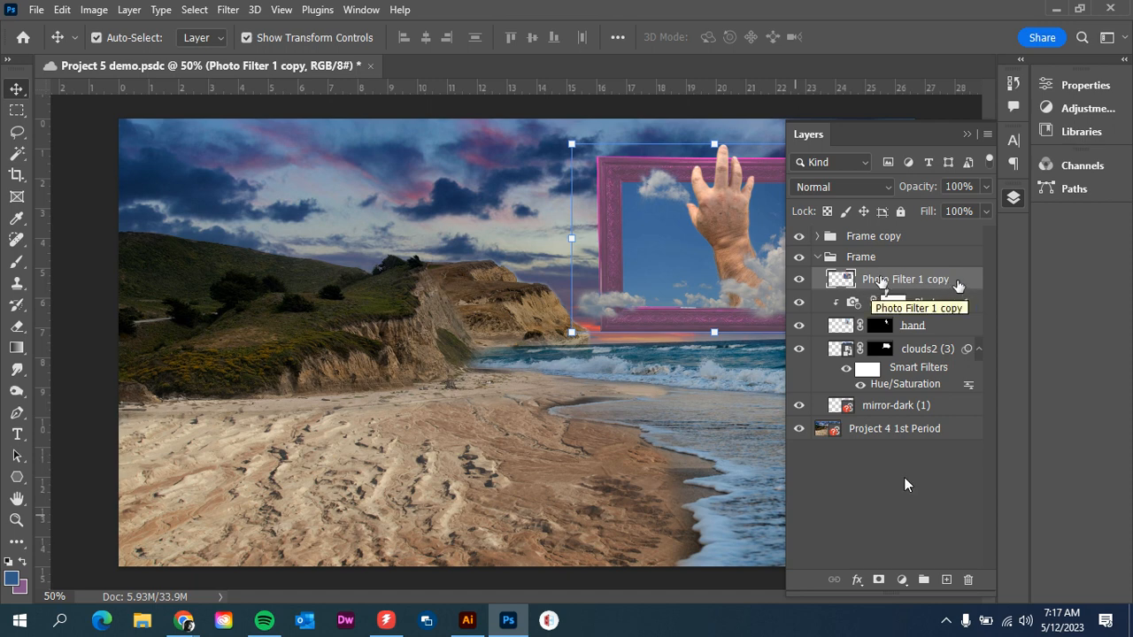
right_click(883, 282)
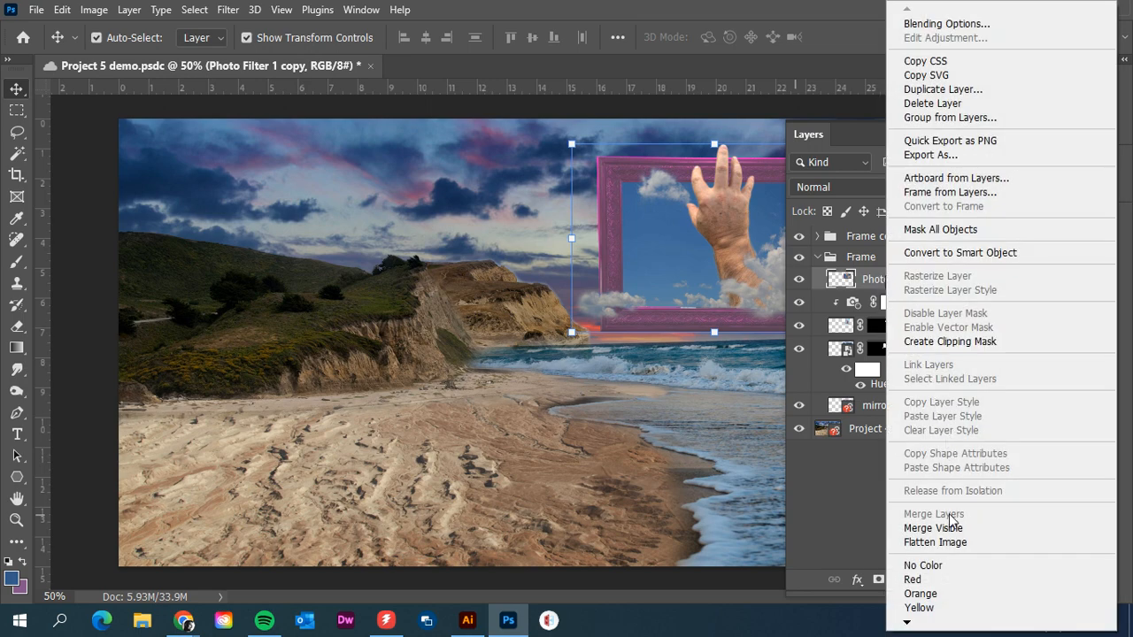
click(872, 285)
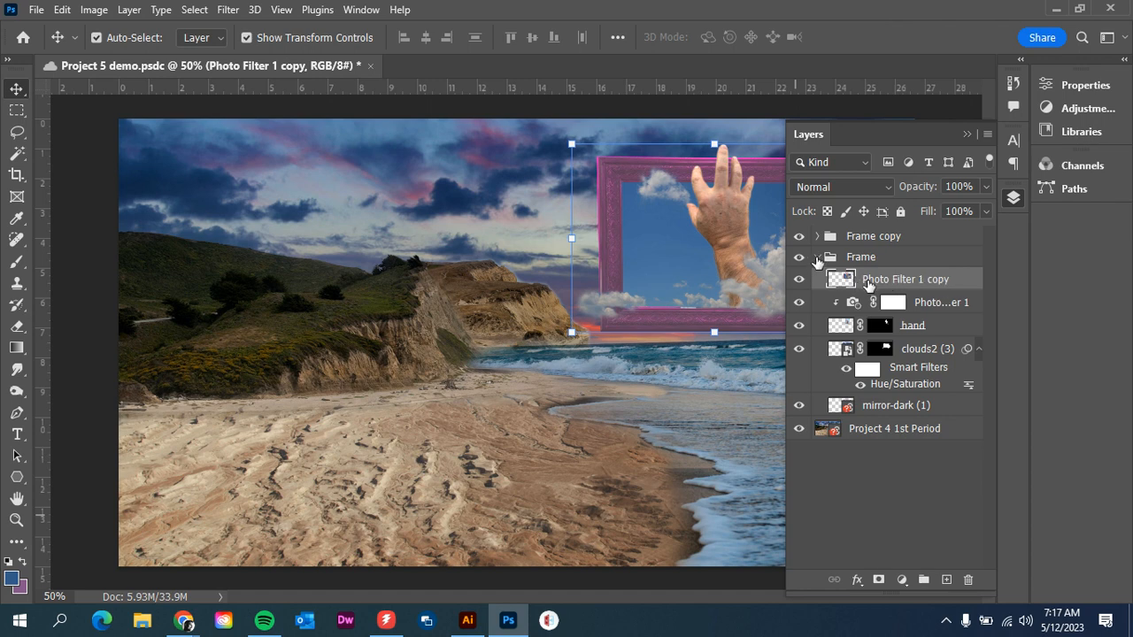
Move the merged Photo Filter 1 copy layer out of the Frame group so it sits directly above it, and collapse the group
click(817, 258)
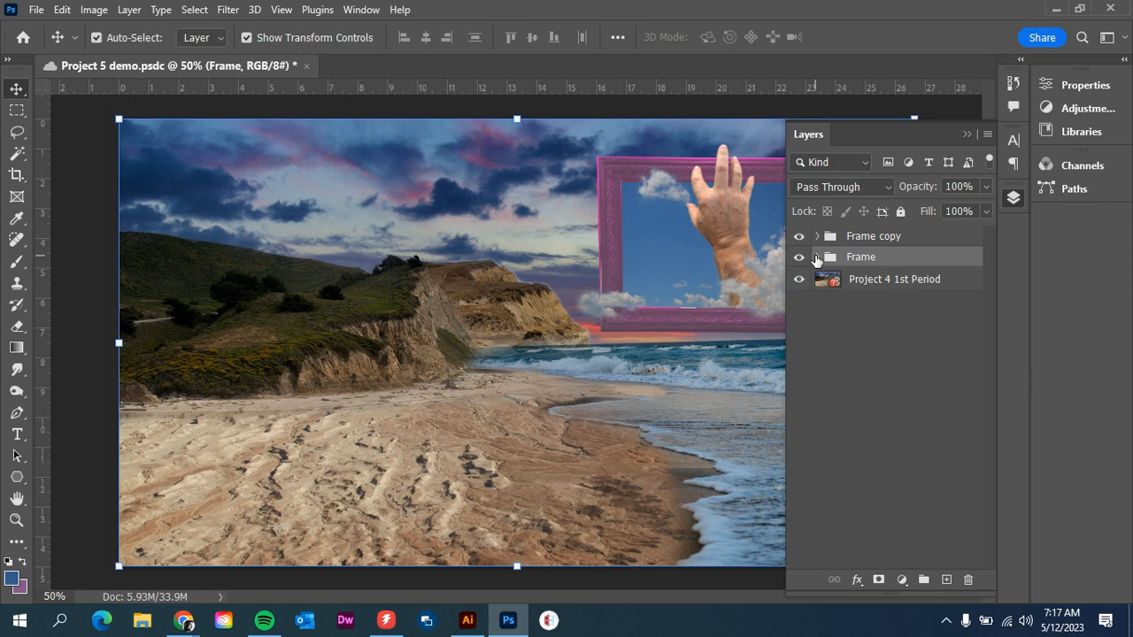
click(817, 258)
drag(894, 282, 845, 248)
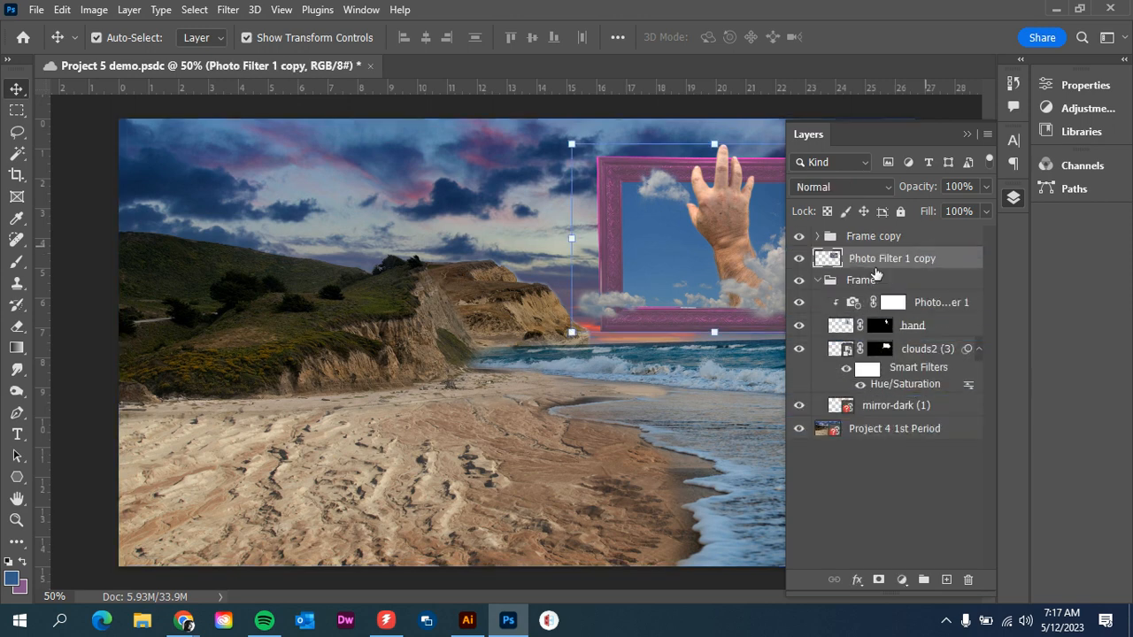
click(817, 281)
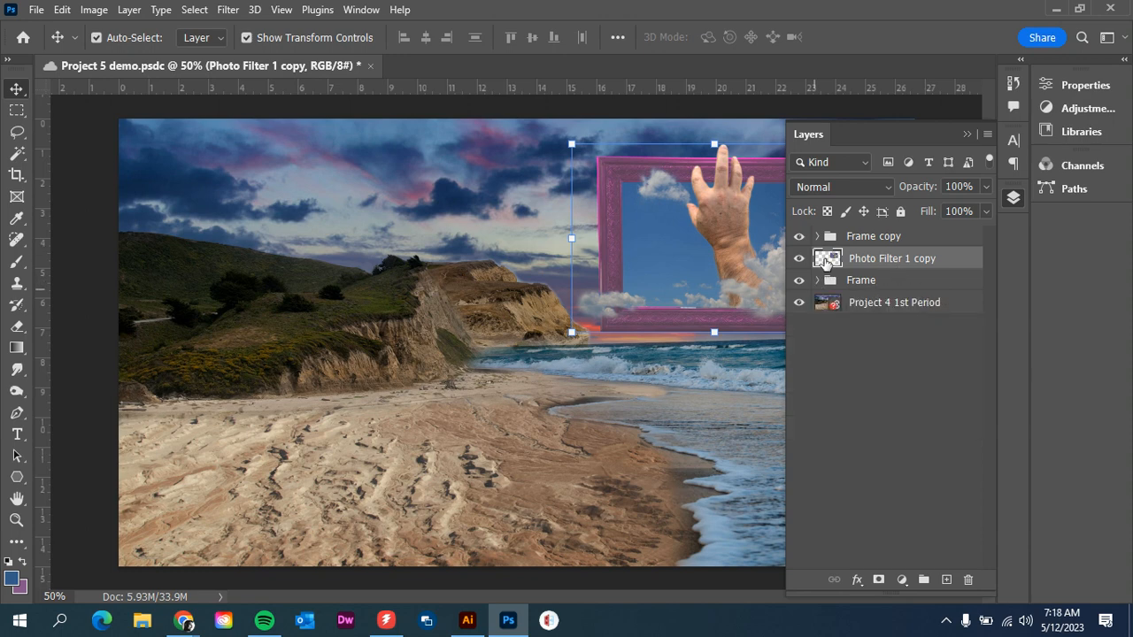
drag(720, 215, 455, 301)
key(ctrl+z)
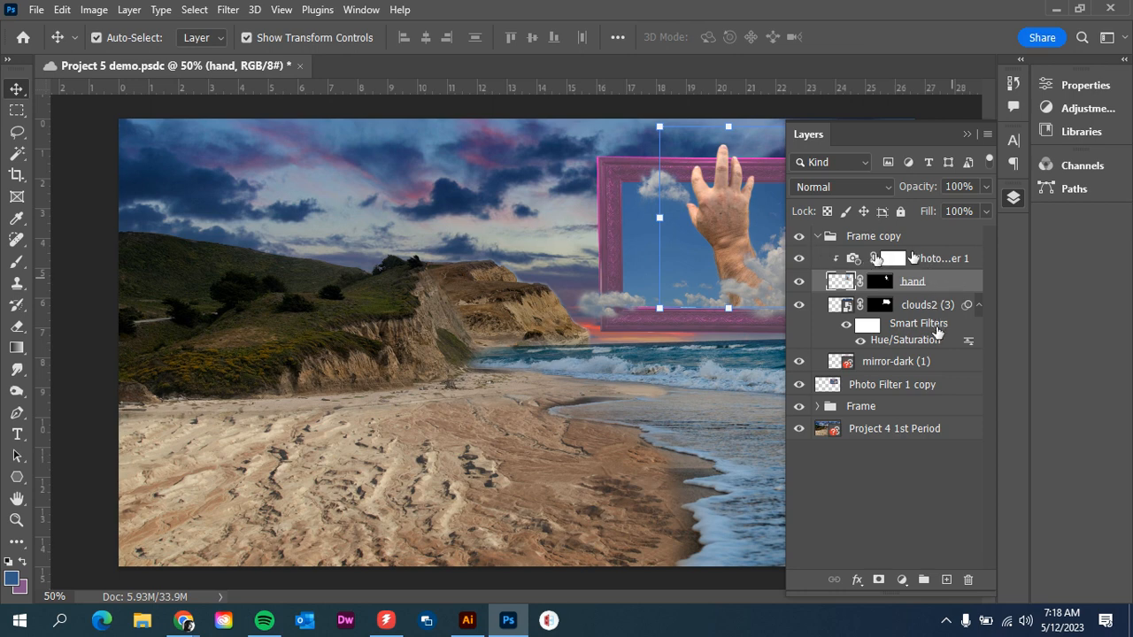
click(817, 237)
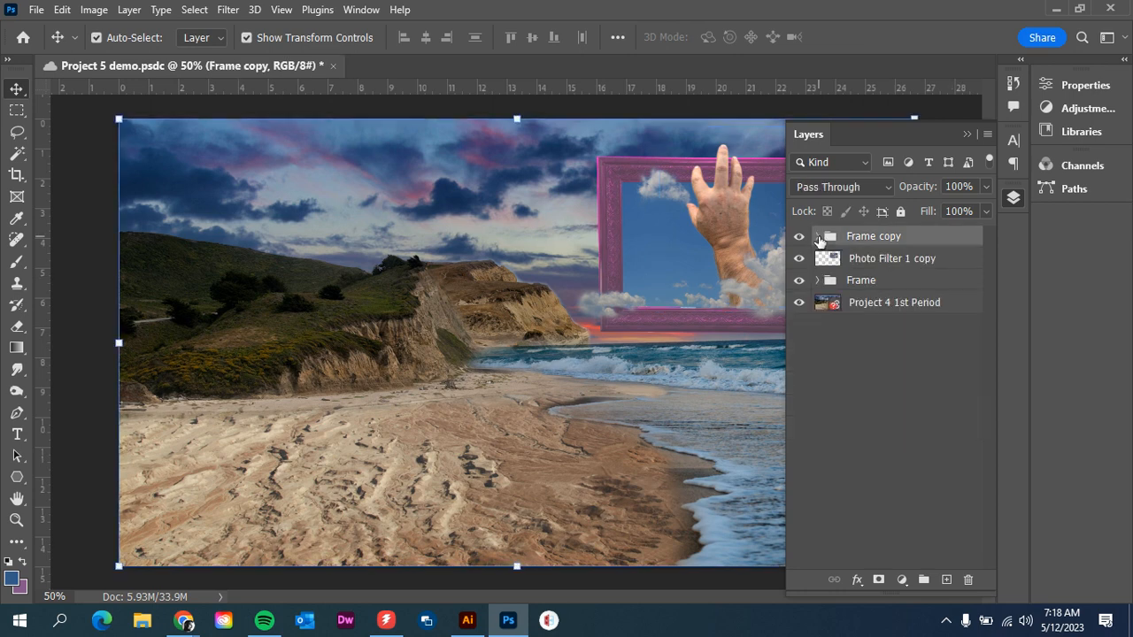
Move the merged Photo Filter 1 copy layer down off the original frame, across the beach and up beside the original in the sky
click(868, 262)
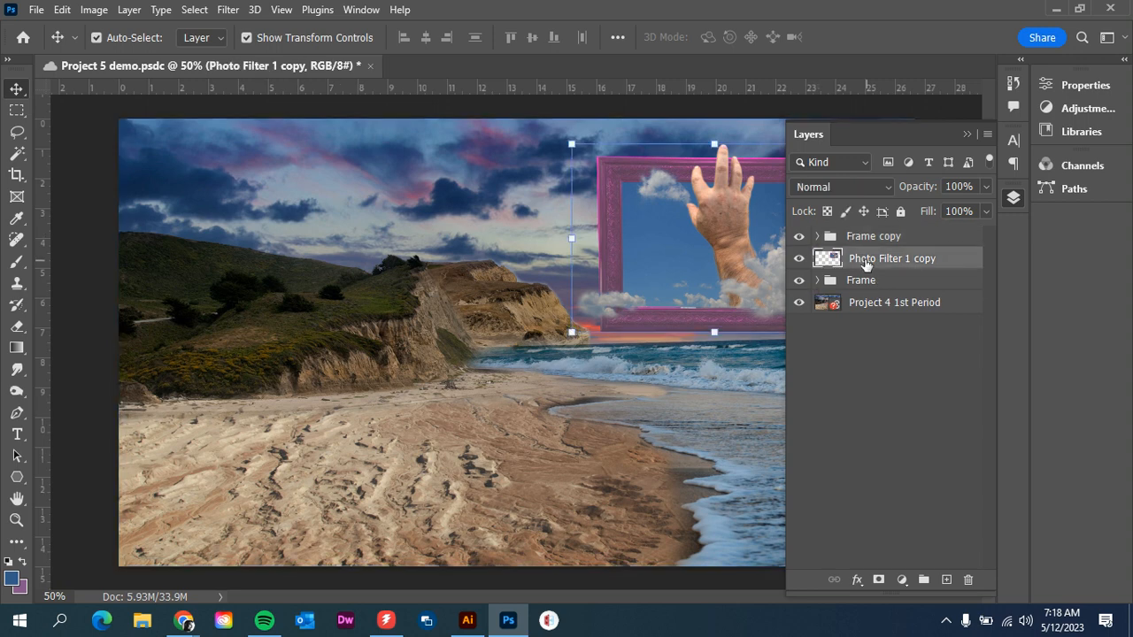
key(Down)
key(Down)
key(Down)
key(Down)
key(Down)
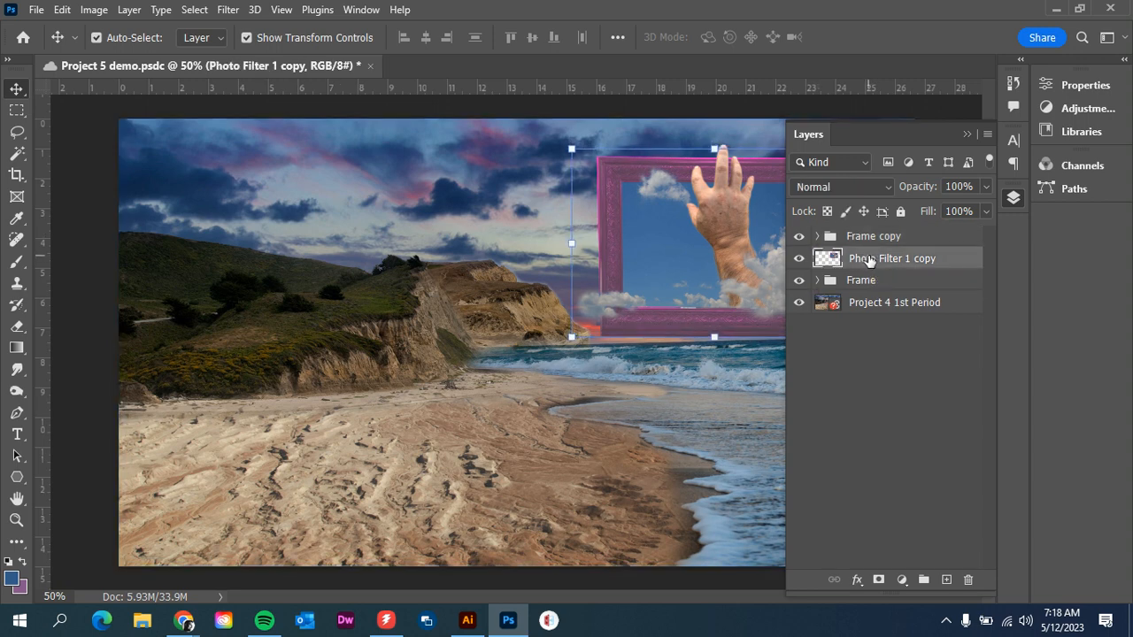
key(Down)
key(Down)
key(Down)
key(Down)
key(Down)
key(Down)
key(Down)
key(Down)
key(Down)
key(Down)
key(Down)
key(Down)
key(Down)
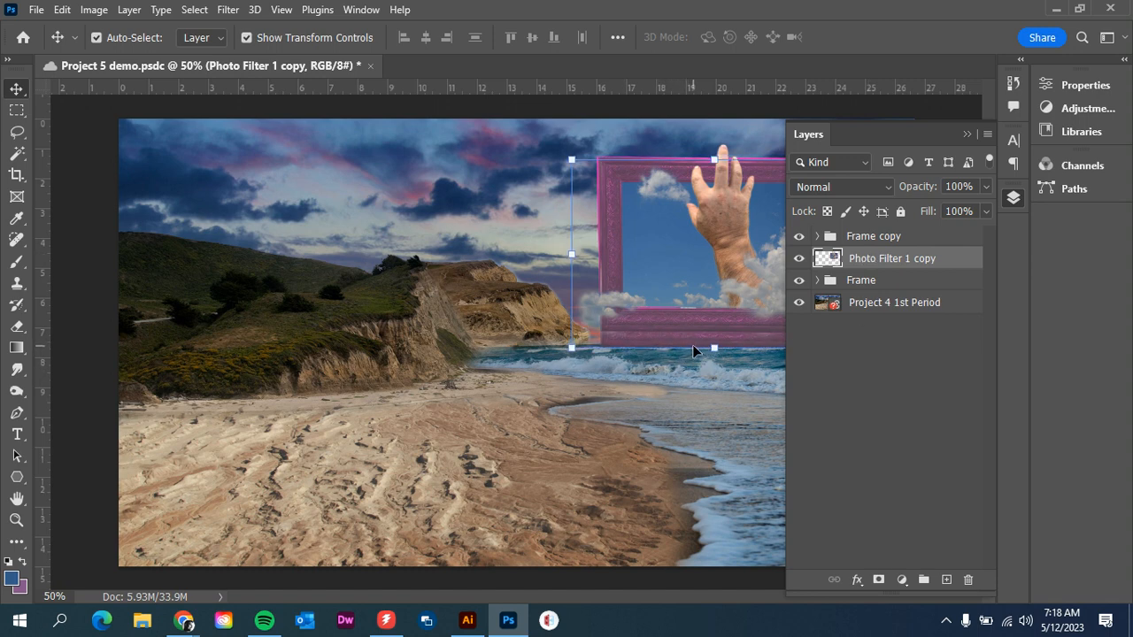
drag(670, 375, 351, 526)
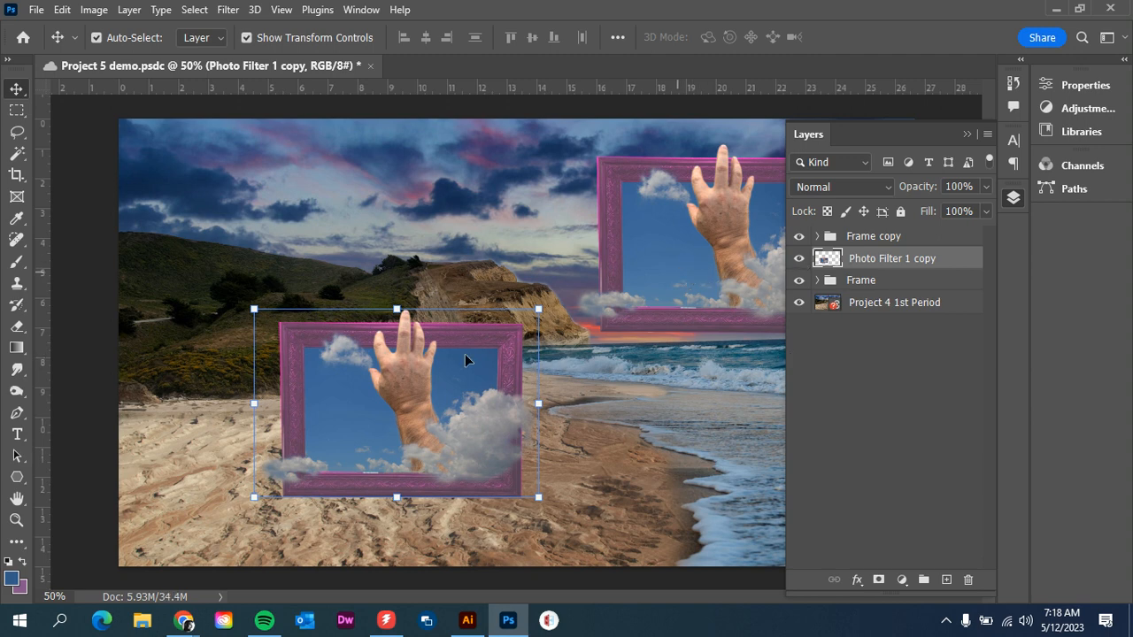
drag(450, 421, 480, 268)
Delete the Frame copy group and move the merged frame copy back over the original frame
mouse_move(926, 257)
mouse_down()
mouse_move(929, 231)
mouse_move(927, 278)
mouse_up()
click(925, 259)
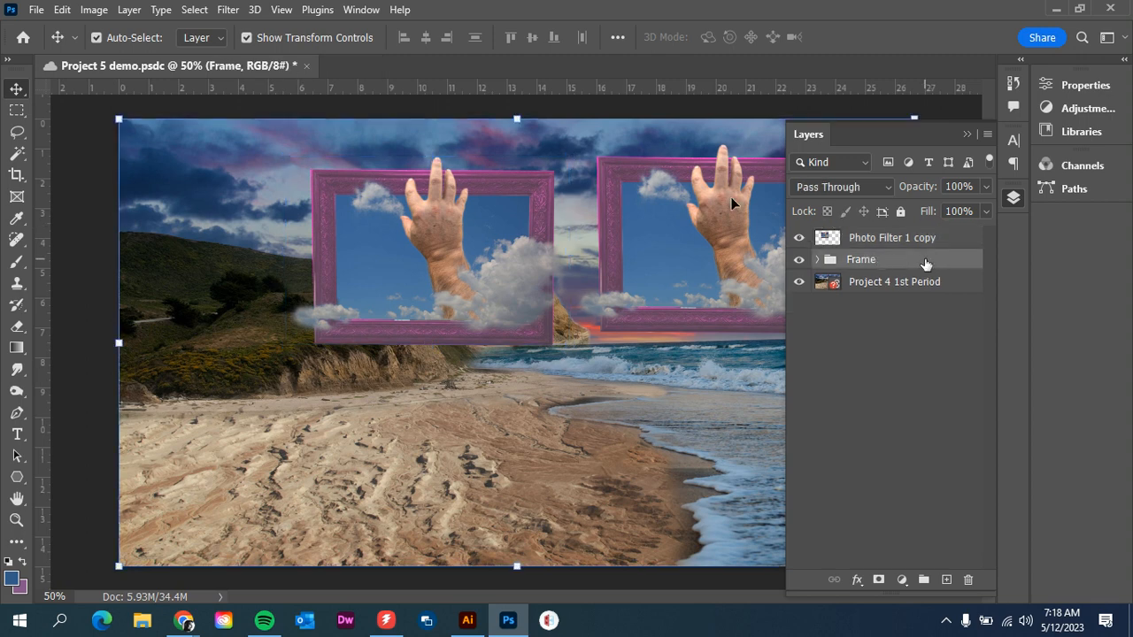
drag(529, 221, 504, 221)
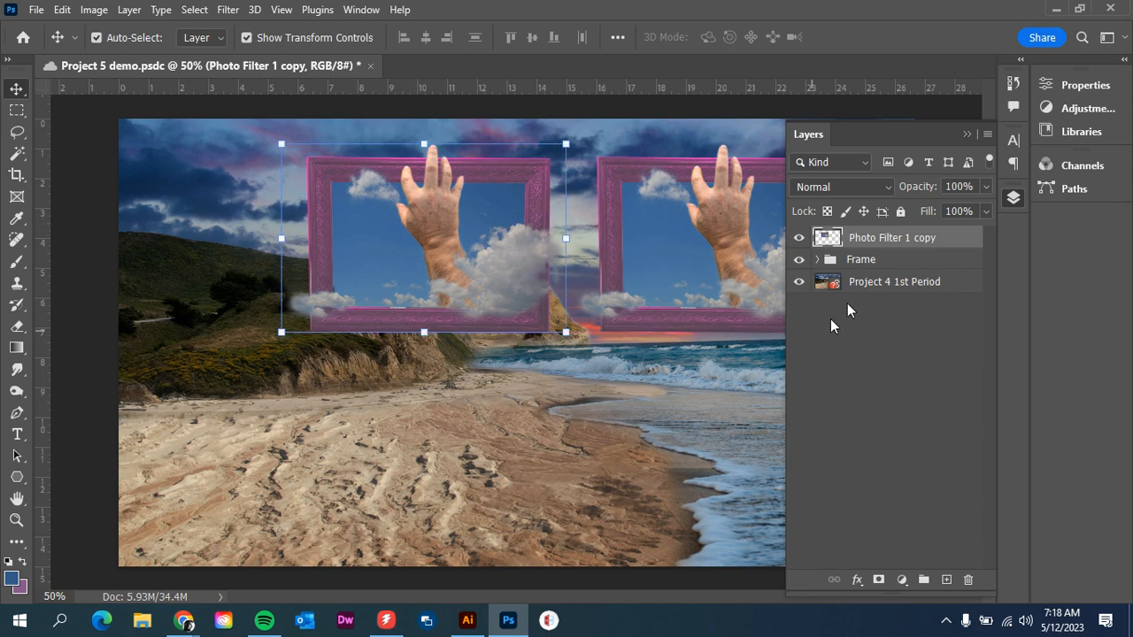
drag(463, 232, 748, 232)
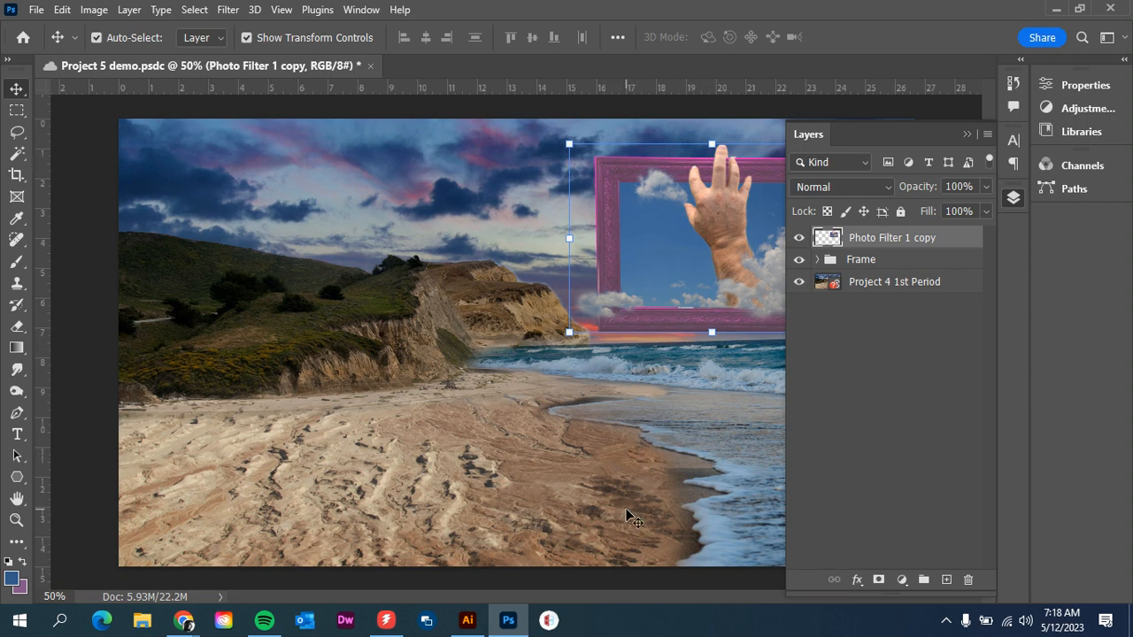
Shift the merged frame copy to the left of the original, flip it vertically and squash its height to -21.49%
click(968, 135)
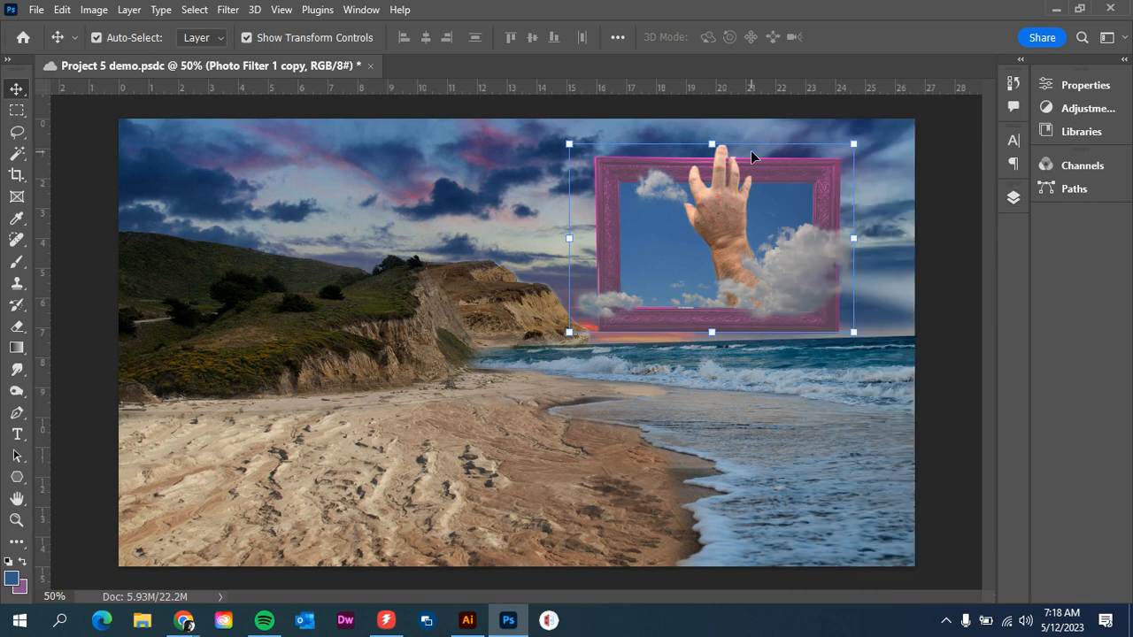
drag(696, 196, 628, 172)
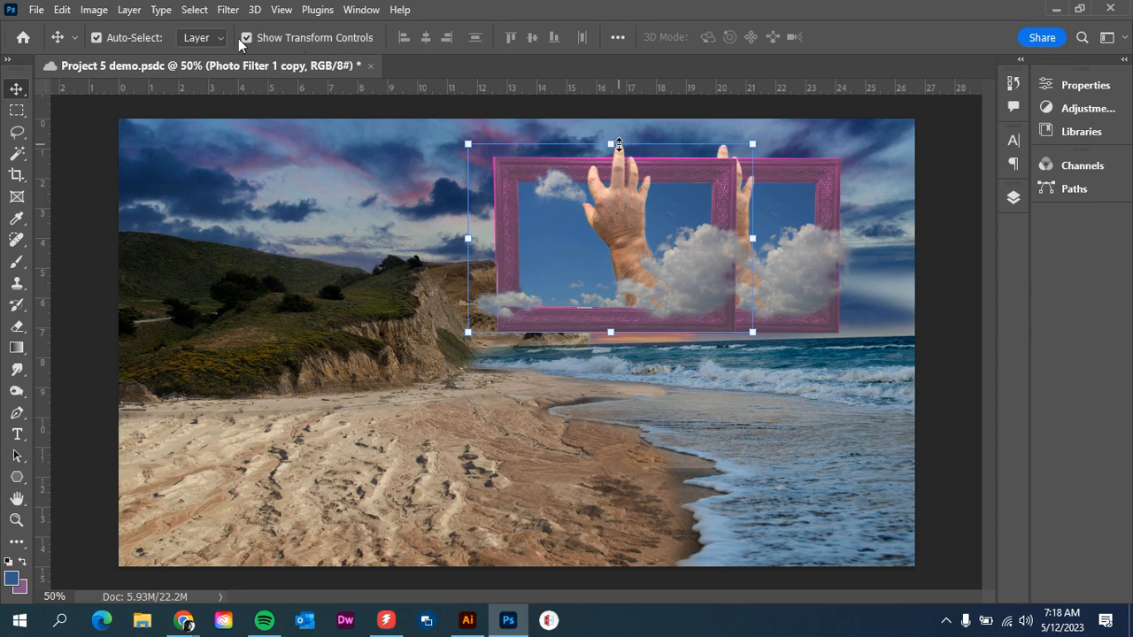
drag(615, 144, 647, 375)
drag(648, 380, 647, 366)
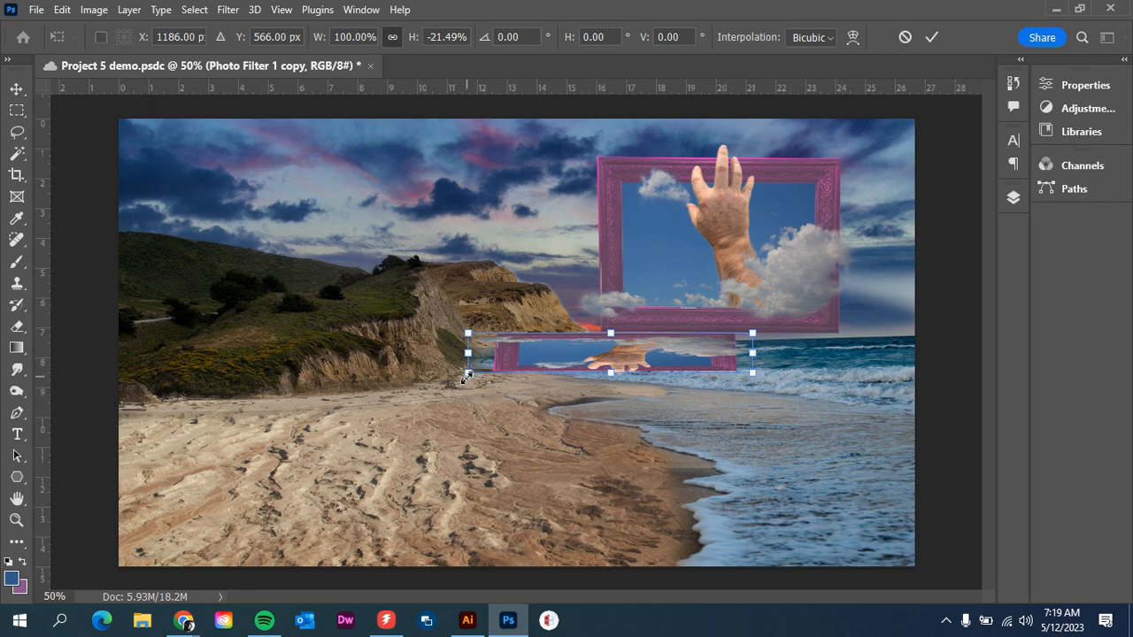
drag(467, 375, 457, 378)
mouse_move(611, 375)
mouse_down()
mouse_move(620, 412)
mouse_move(621, 375)
mouse_up()
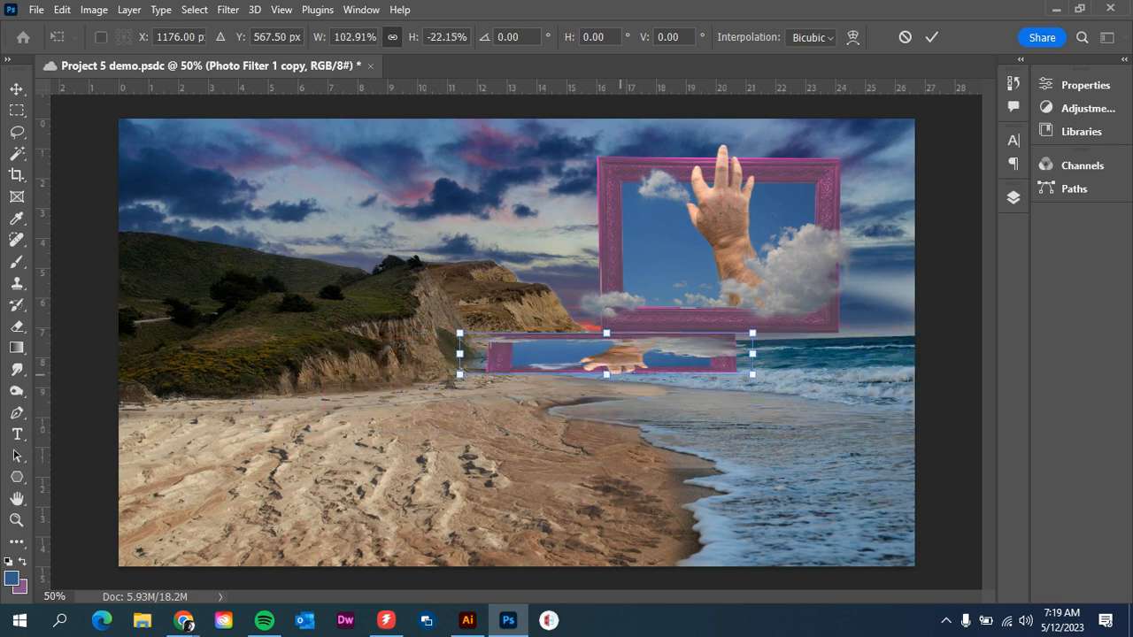
key(ctrl+z)
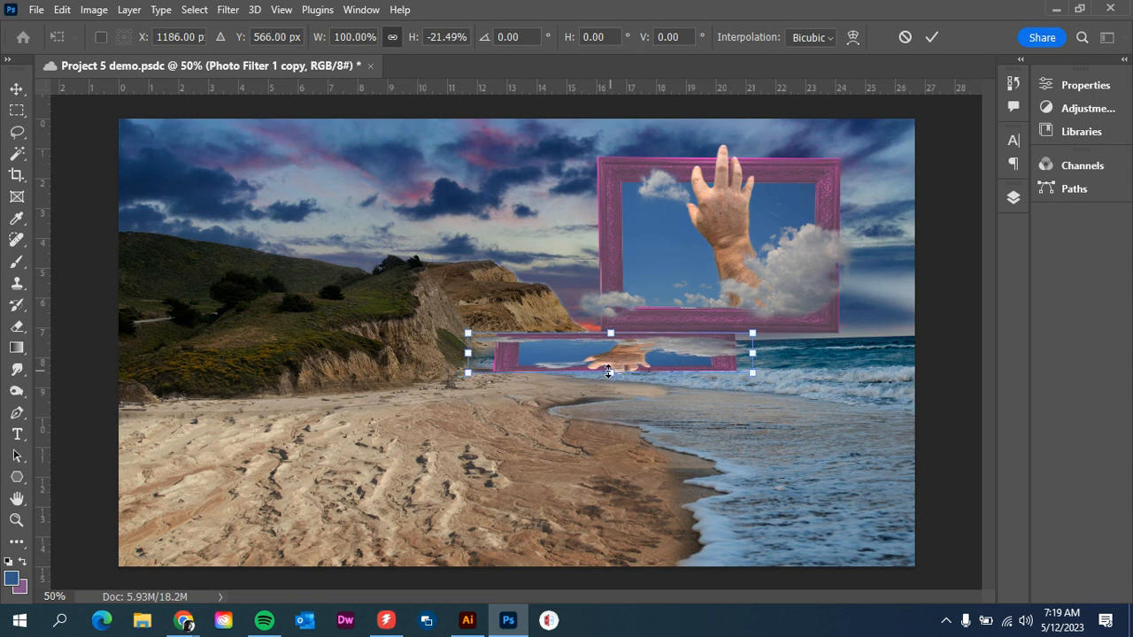
Adjust the flipped frame copy's height to -23.25% and place it over the shoreline below the original at X 1428 px, Y 836 px
drag(611, 373, 750, 473)
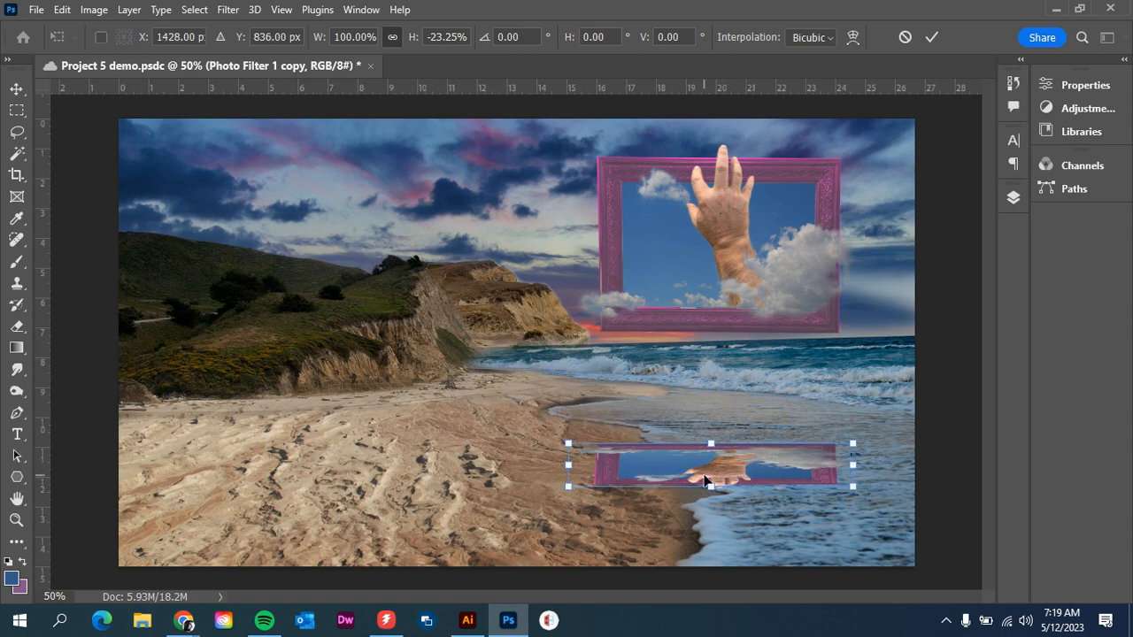
click(1013, 199)
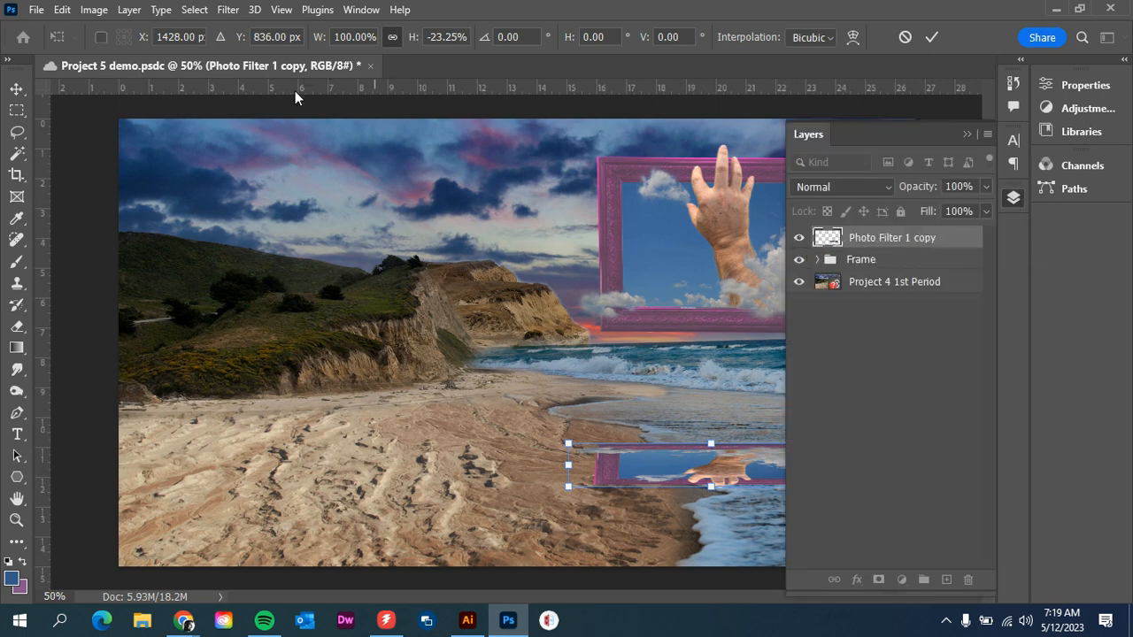
click(968, 134)
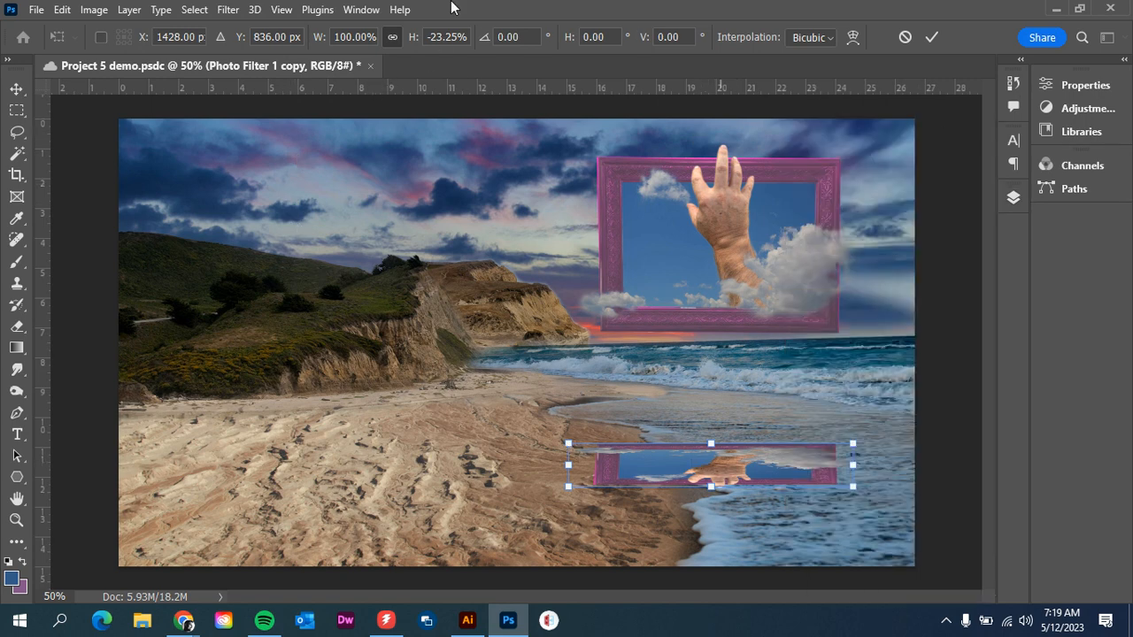
Commit the transform of the flipped, squashed frame copy over the shoreline
click(94, 10)
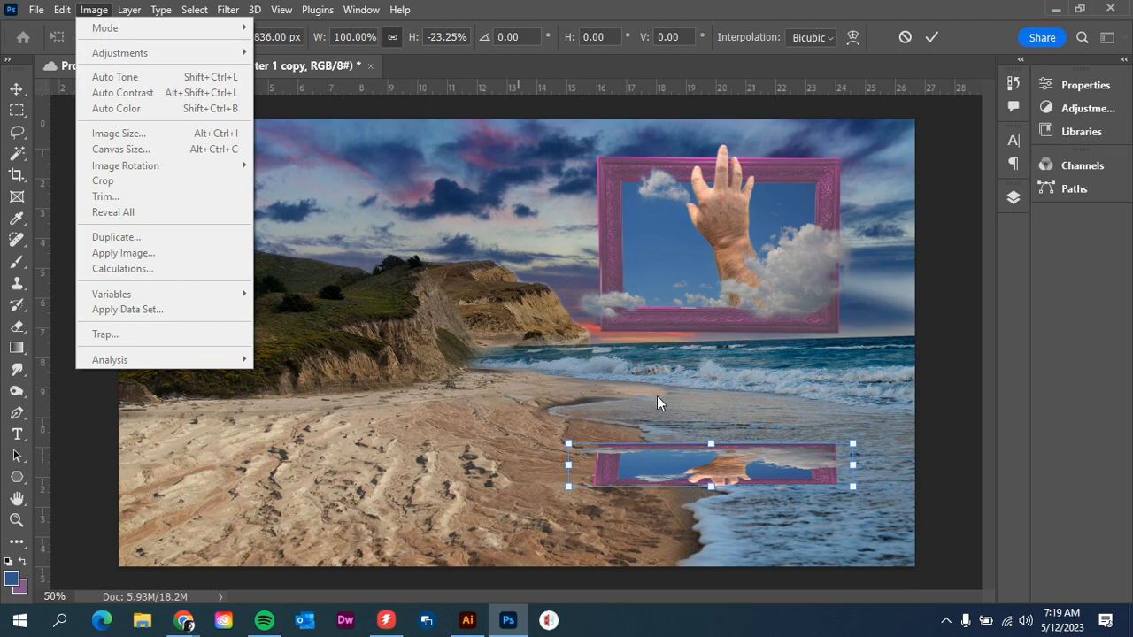
key(Escape)
key(Return)
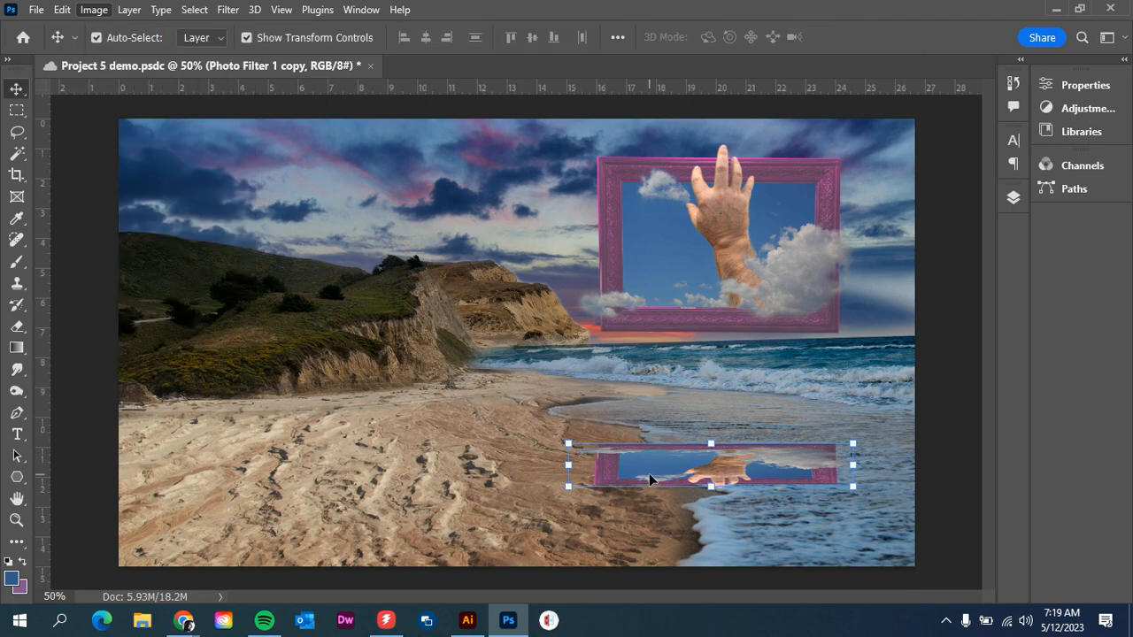
Blacken the flipped frame copy with an Exposure adjustment of -19.05 and save the document
click(88, 11)
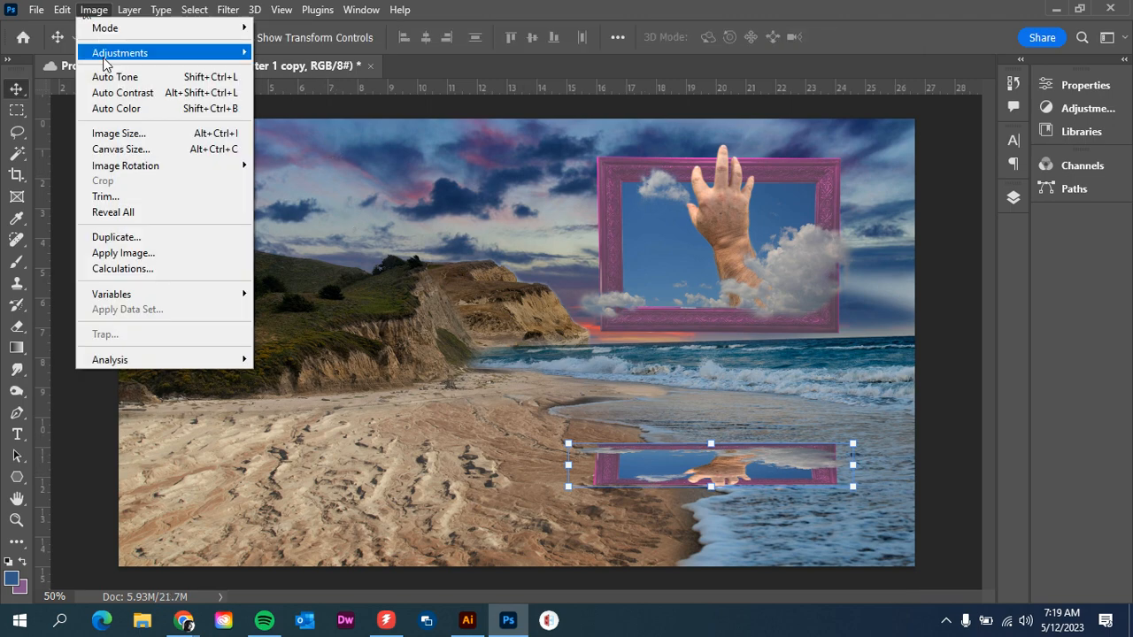
mouse_move(105, 55)
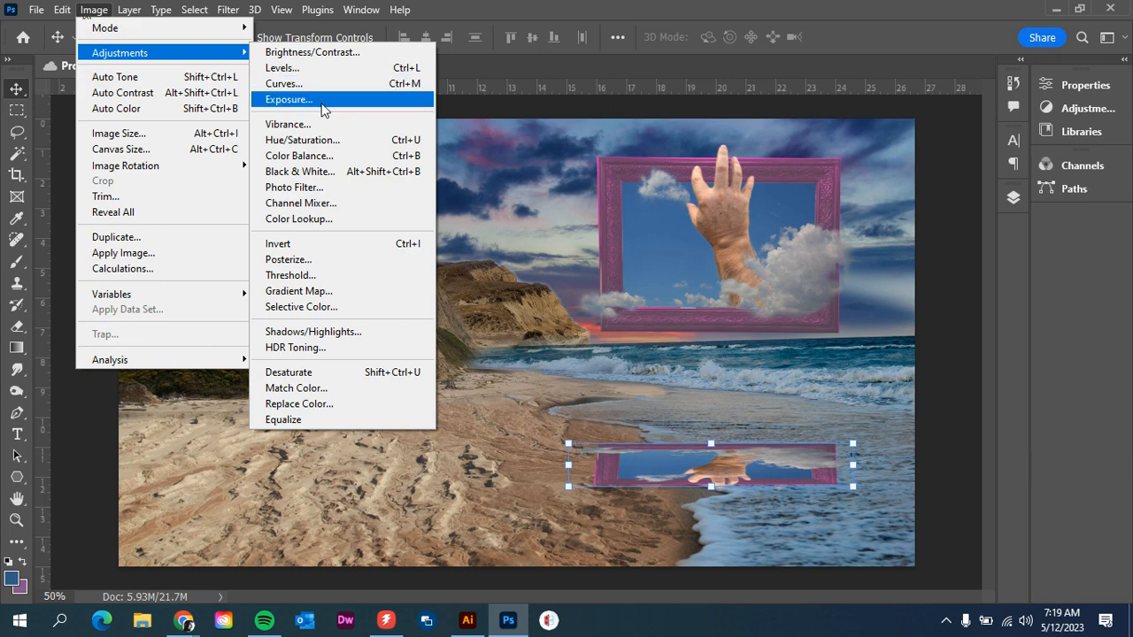
click(289, 99)
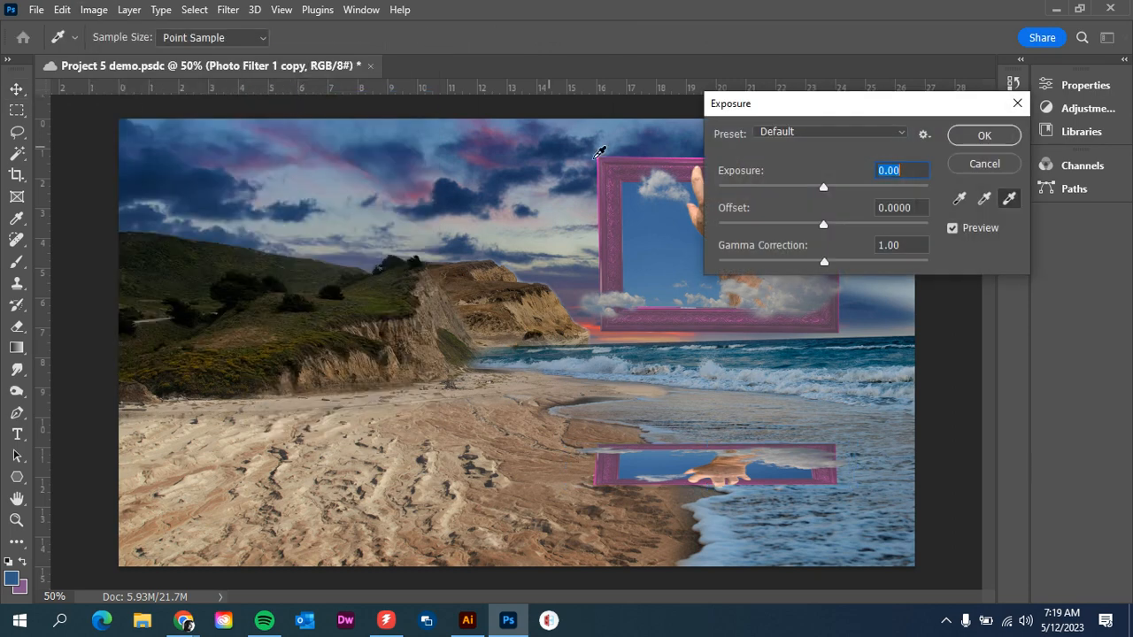
drag(822, 187, 721, 188)
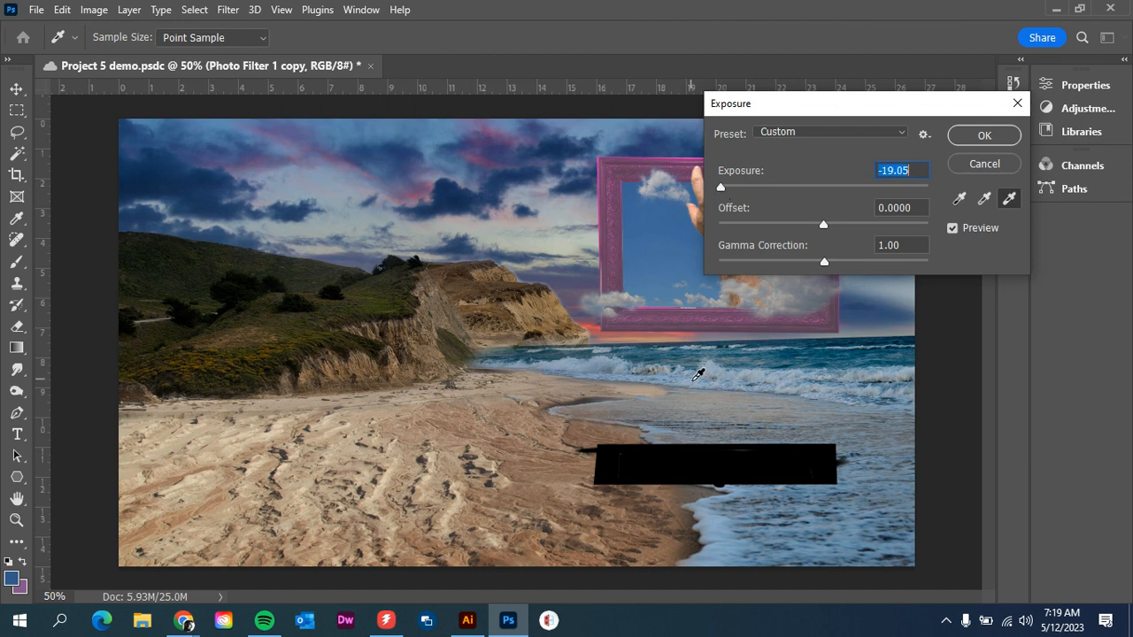
click(1003, 136)
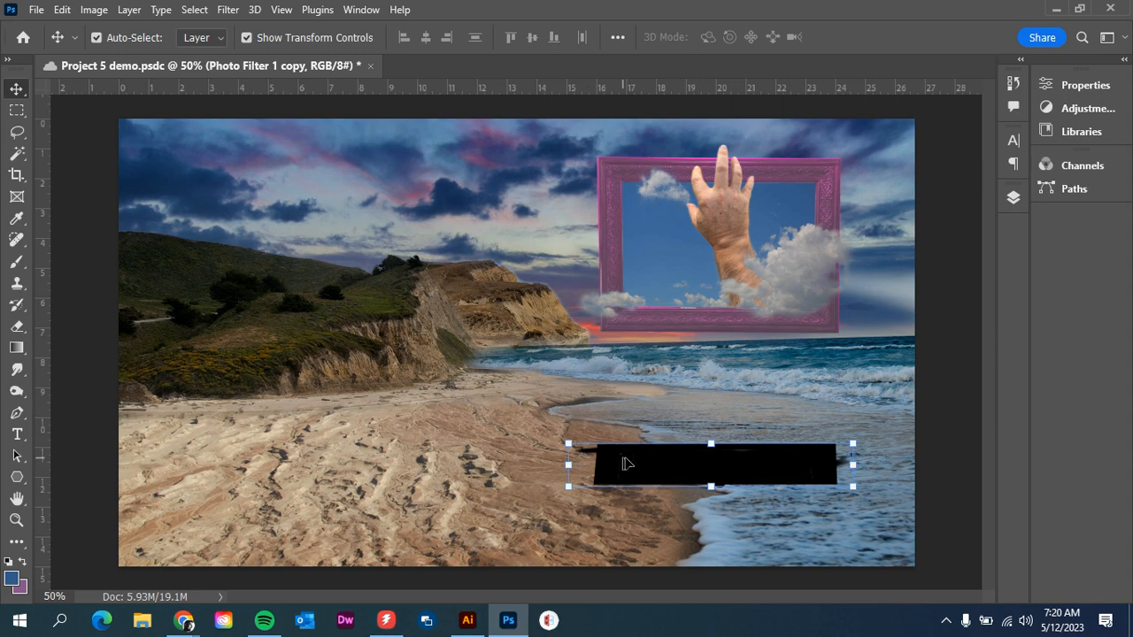
key(ctrl+s)
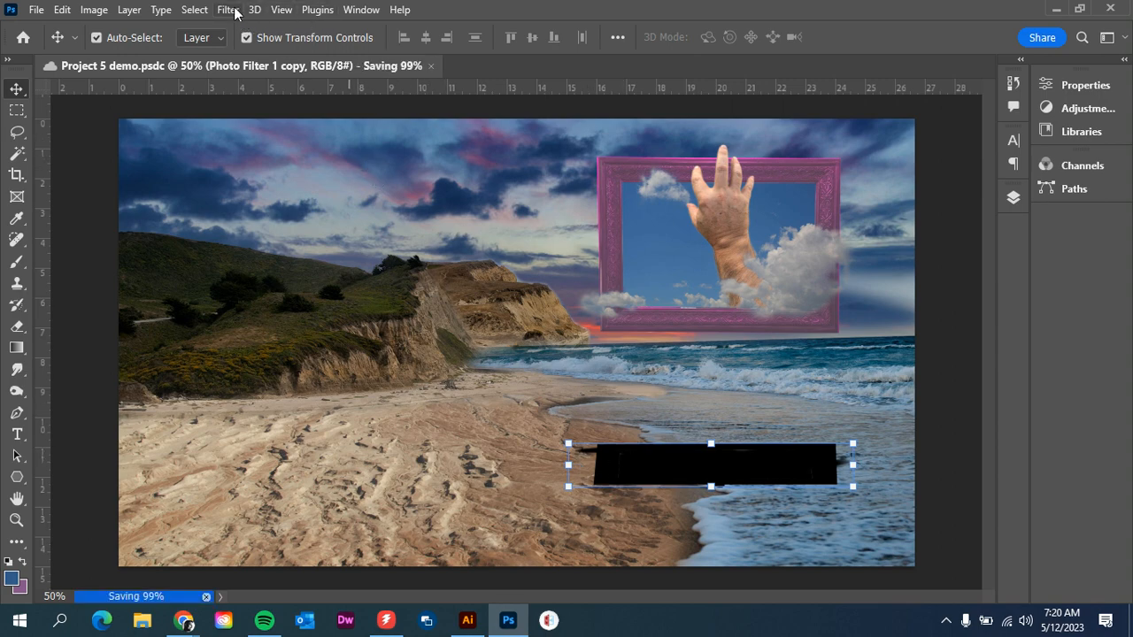
Apply a Gaussian Blur with a 40.1-pixel radius to the blackened frame copy
click(230, 11)
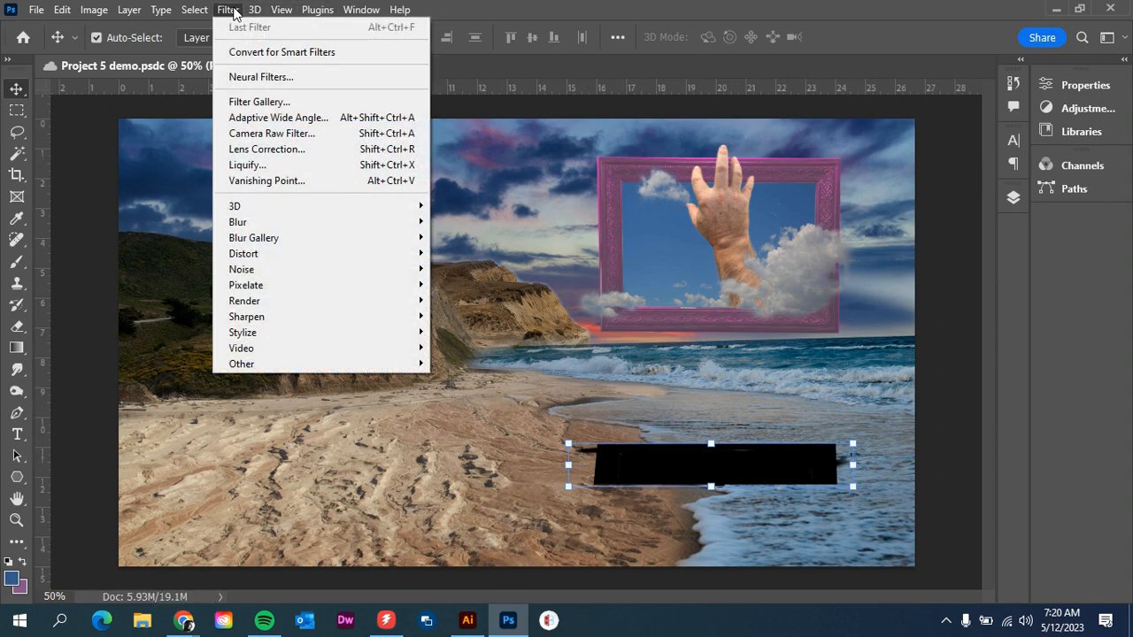
mouse_move(264, 227)
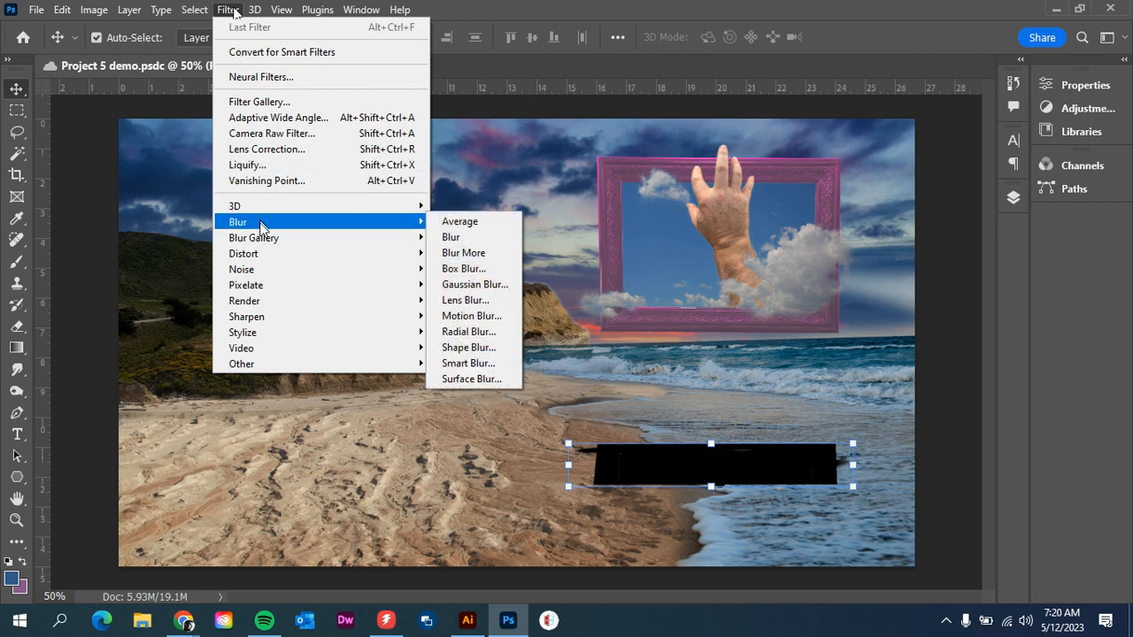
click(476, 285)
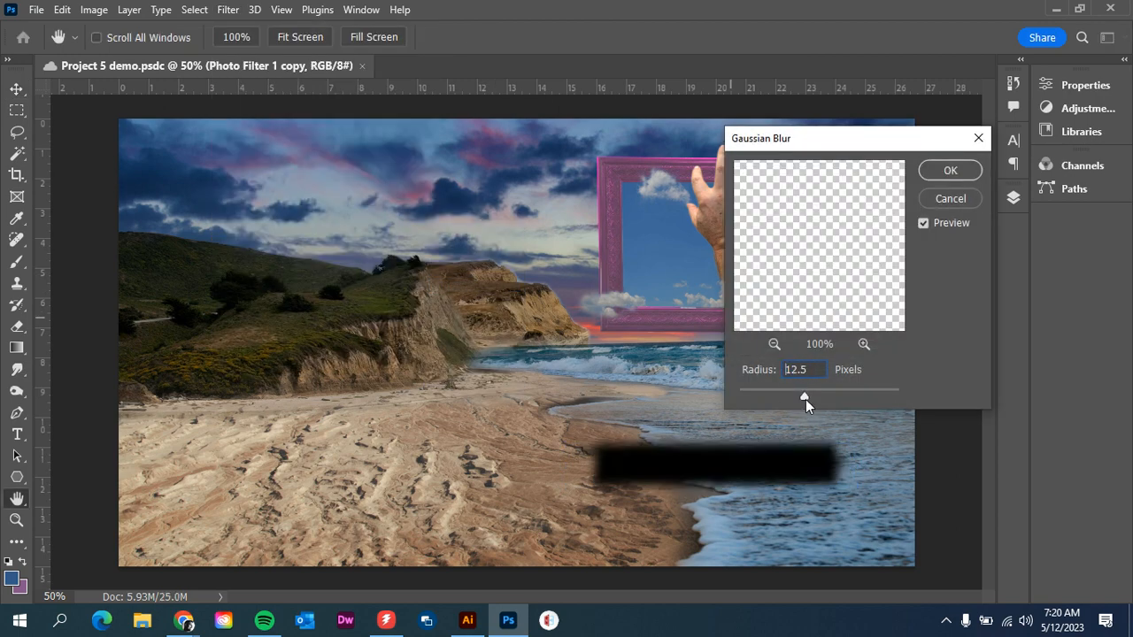
drag(805, 399, 817, 400)
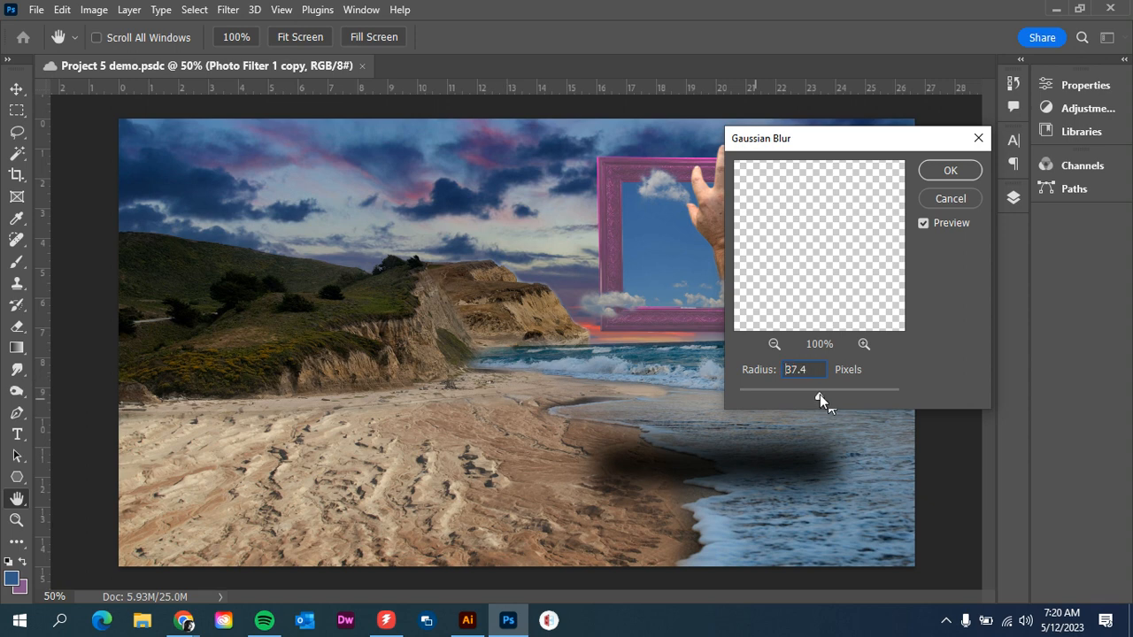
drag(820, 395, 821, 395)
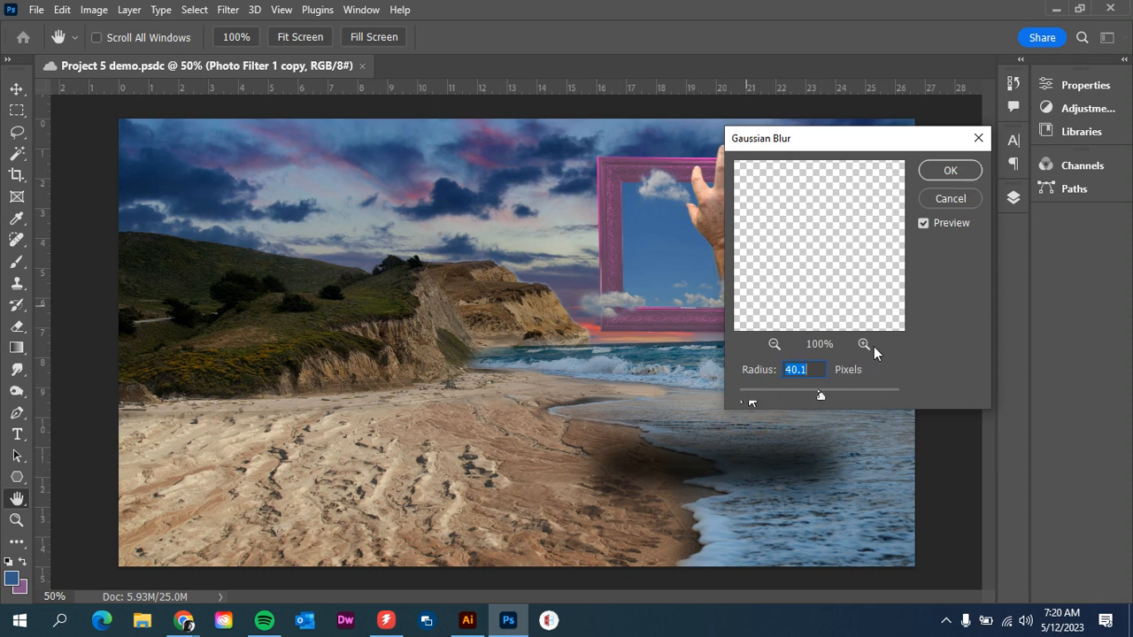
click(929, 175)
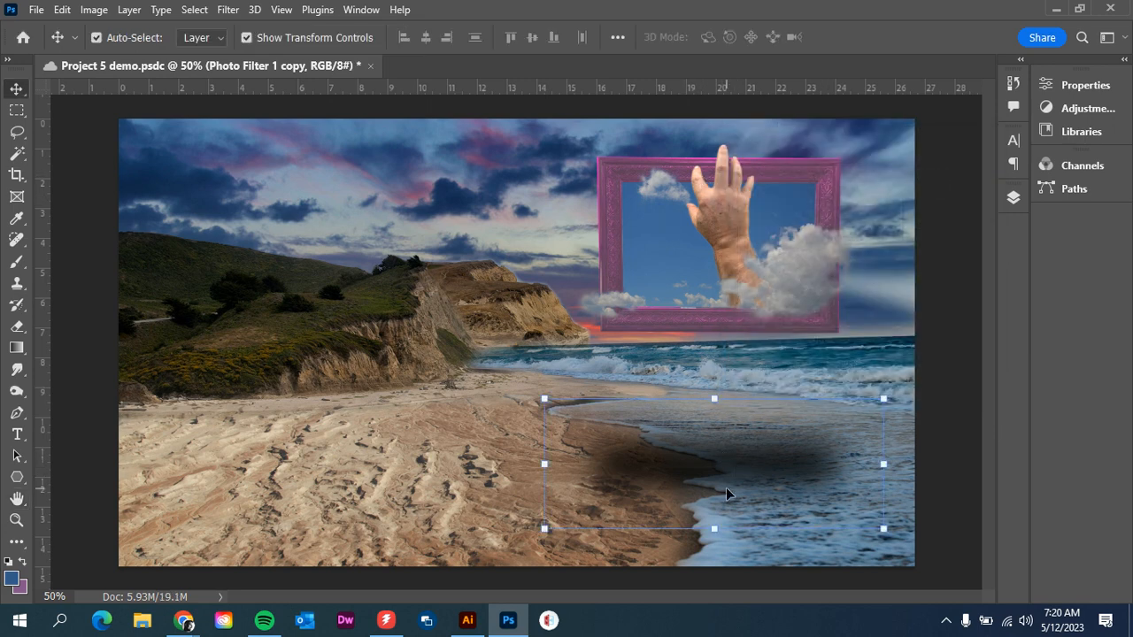
Move the blurred shadow down the shoreline near the canvas's lower edge and set its blend mode to Soft Light
drag(684, 484, 692, 500)
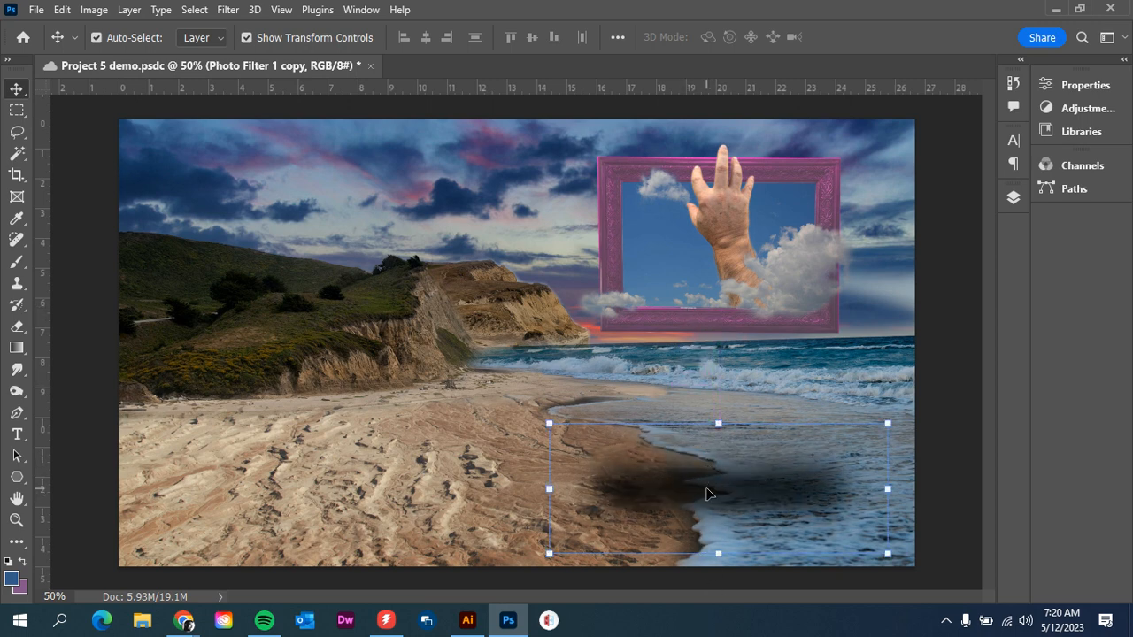
drag(713, 495, 702, 484)
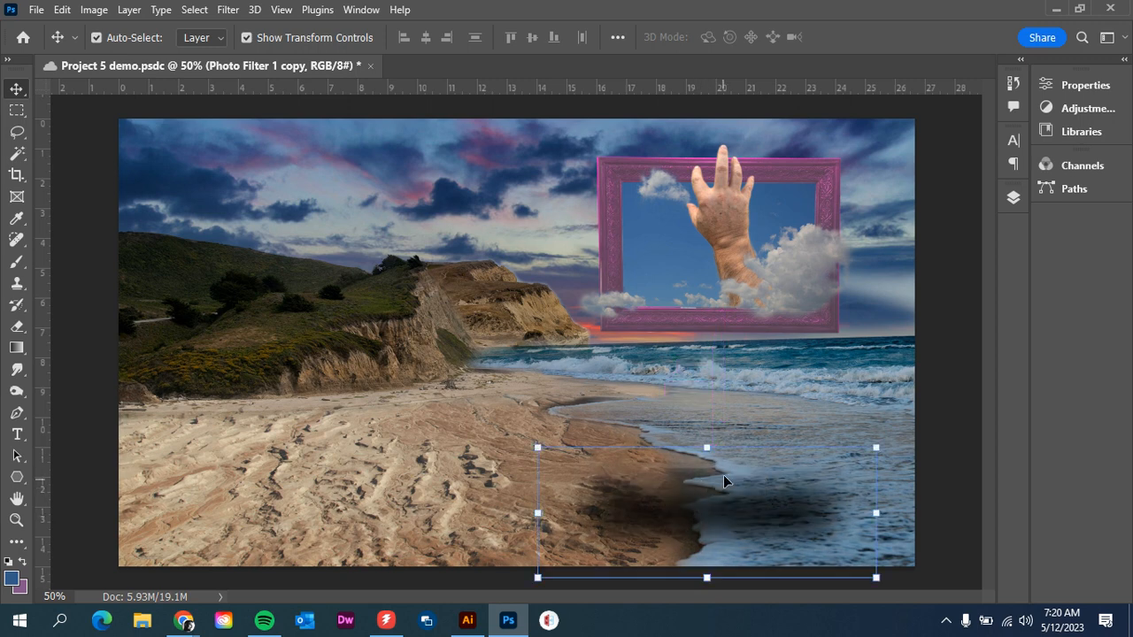
click(1014, 199)
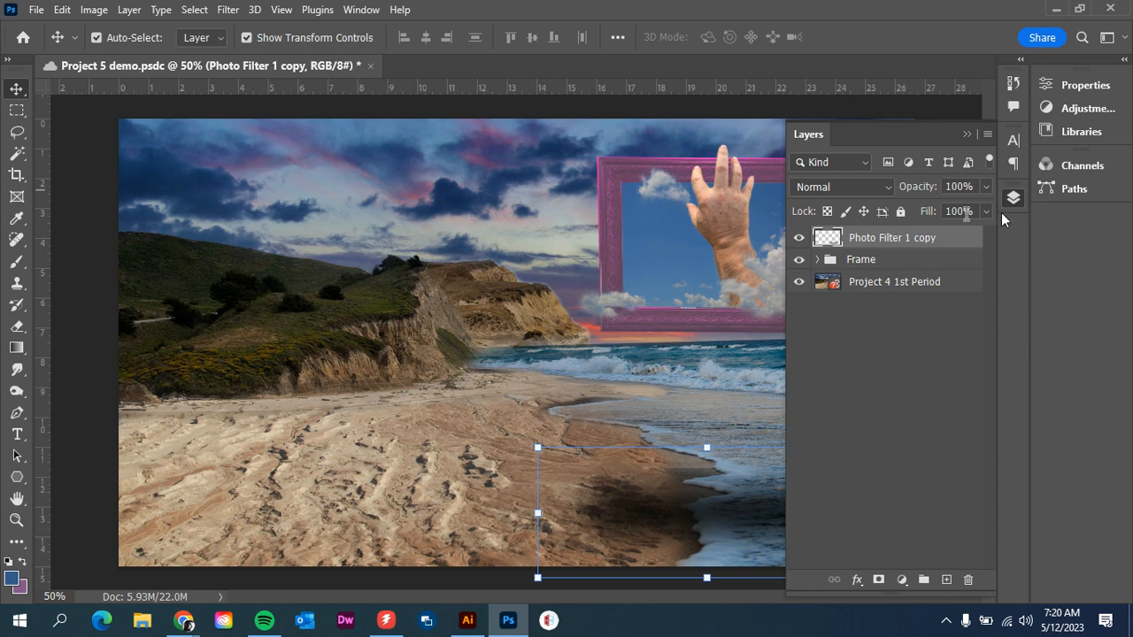
click(871, 189)
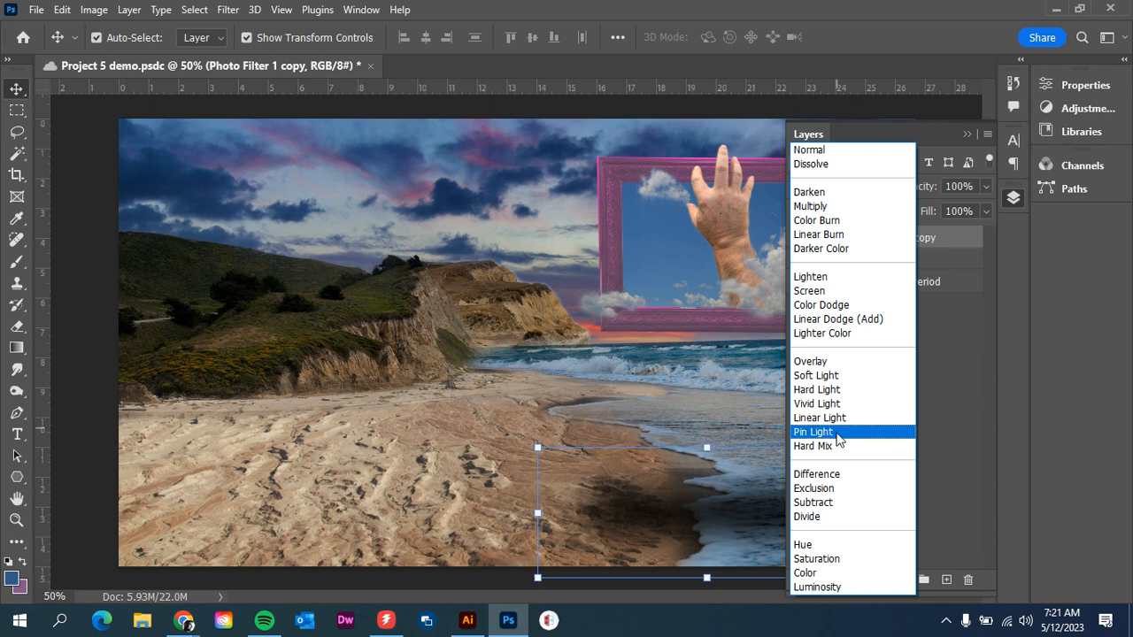
click(825, 377)
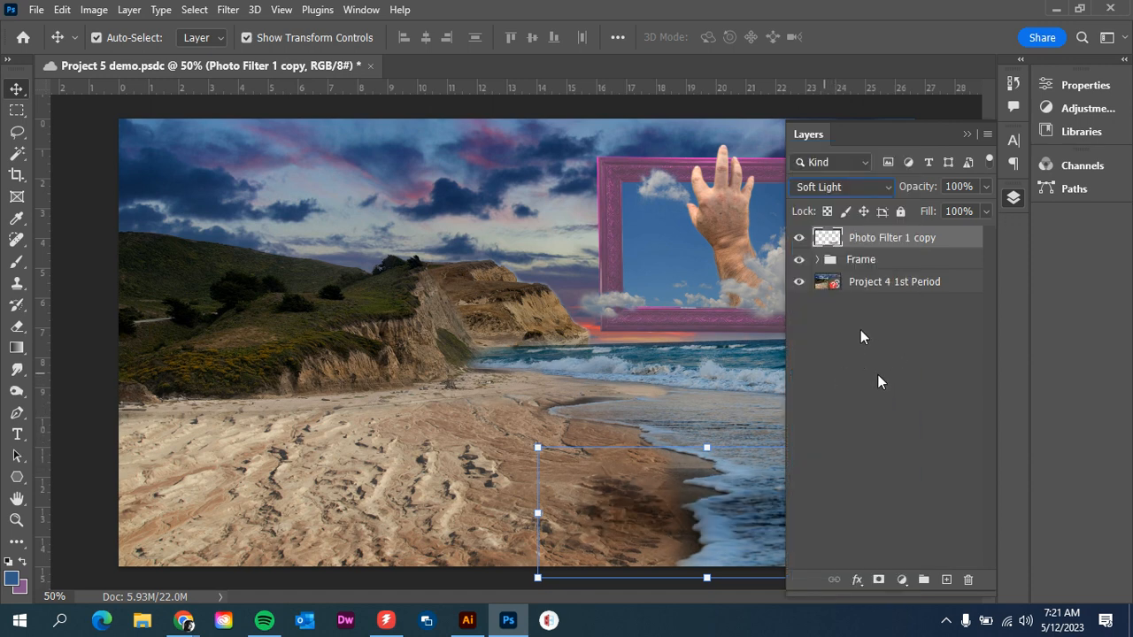
Rename the Photo Filter 1 copy layer as Frame Shadow, deselect it and hide the layer list
double_click(874, 239)
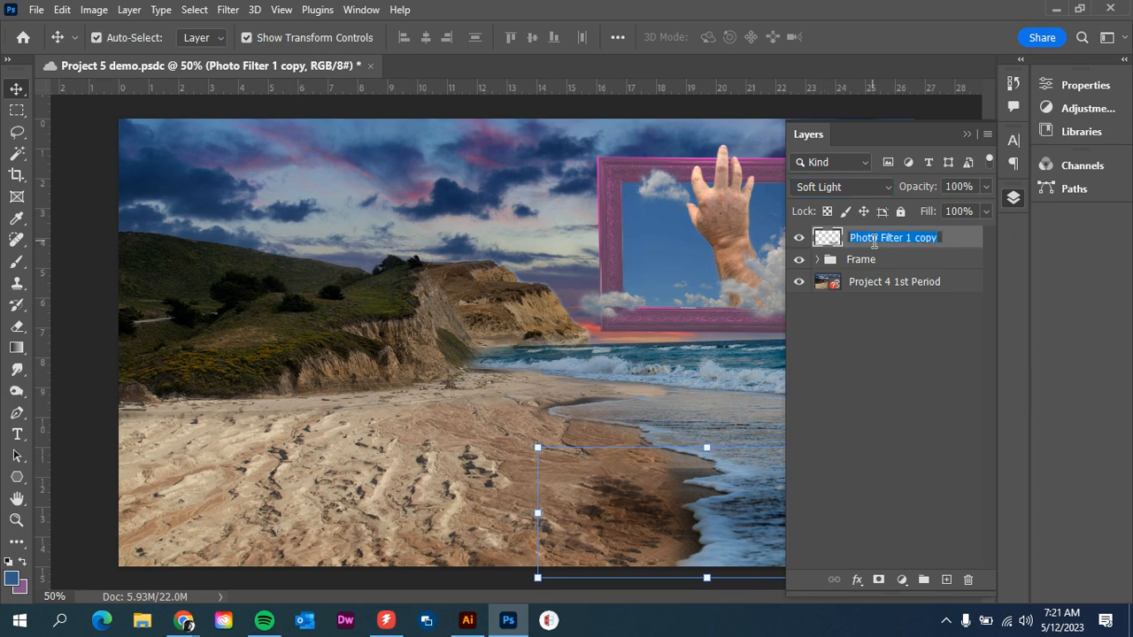
text(Frame Shadow)
click(910, 354)
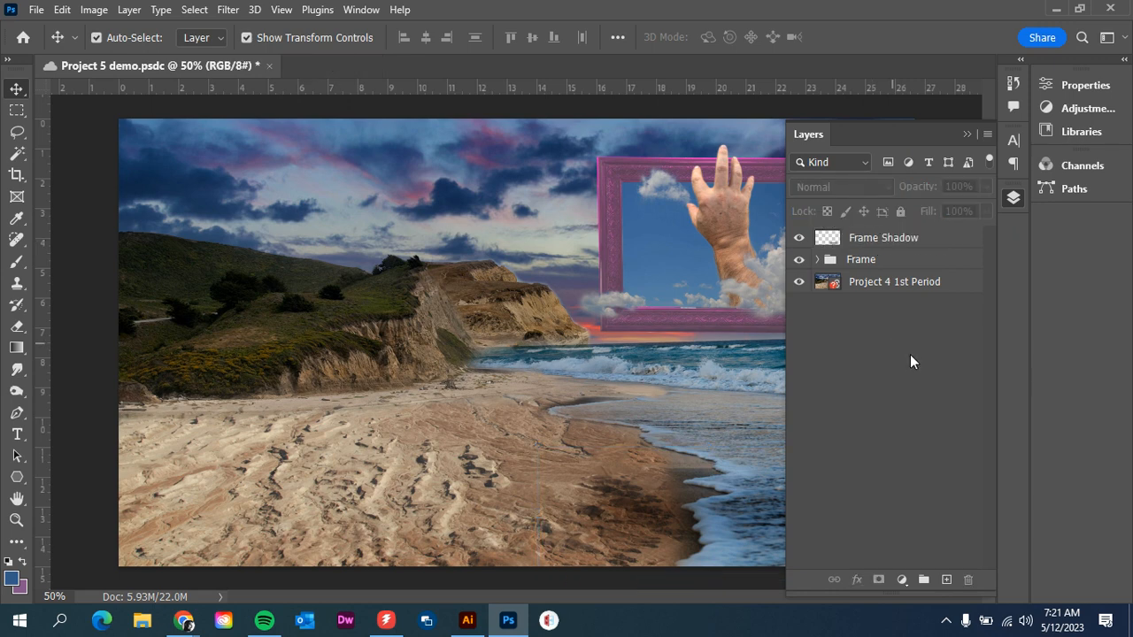
click(967, 134)
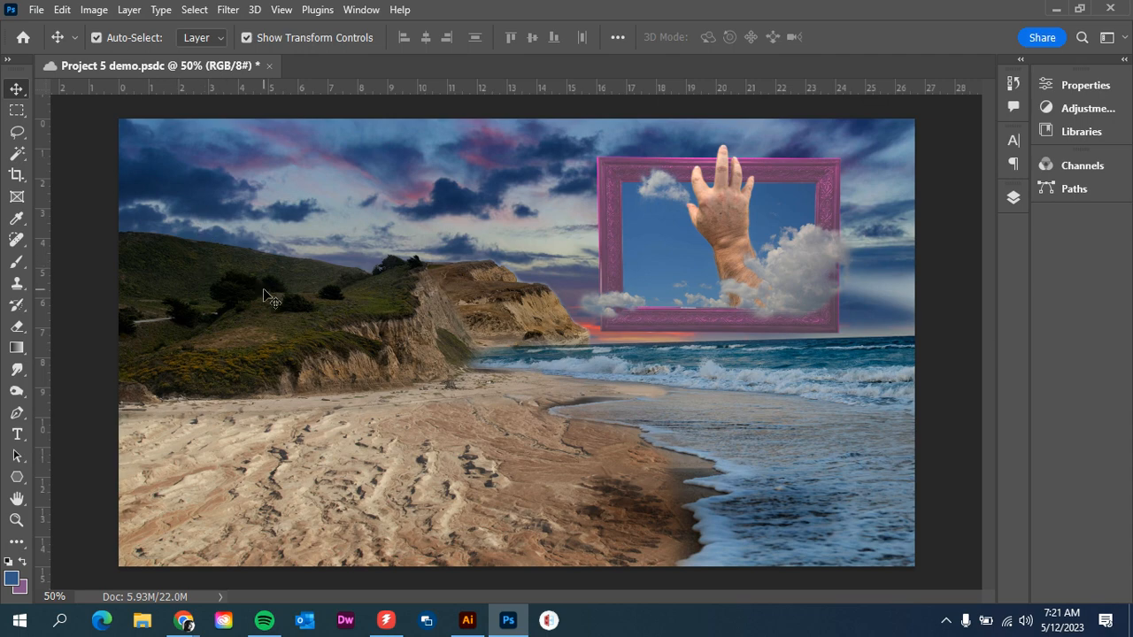
Open the Flying Bunny 1st Period document from the Creative Cloud files
click(39, 16)
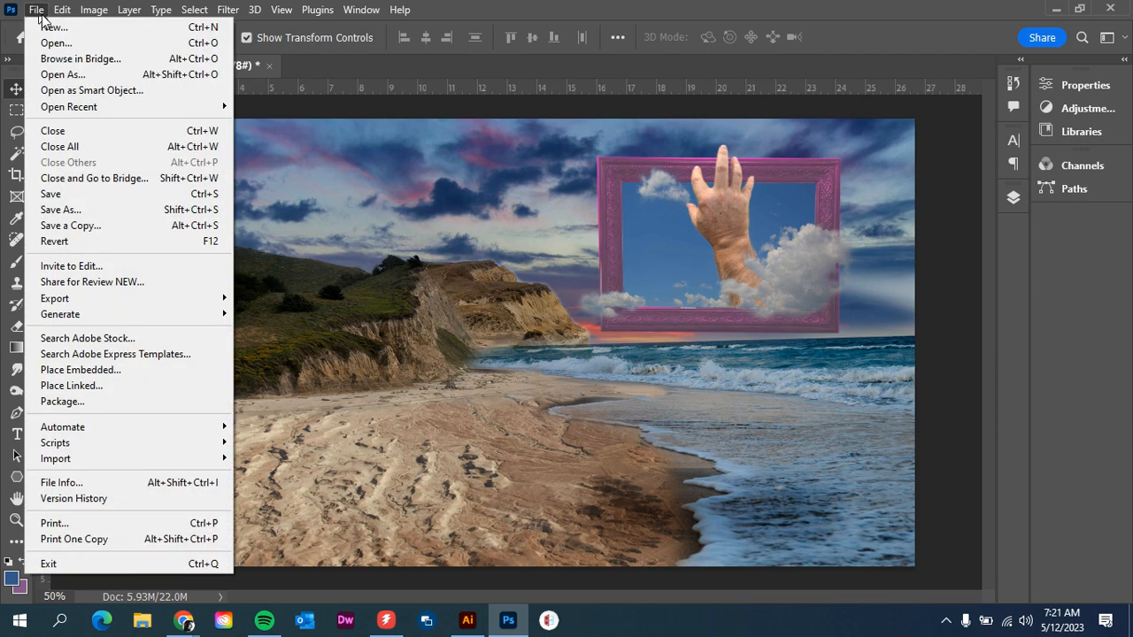
click(48, 40)
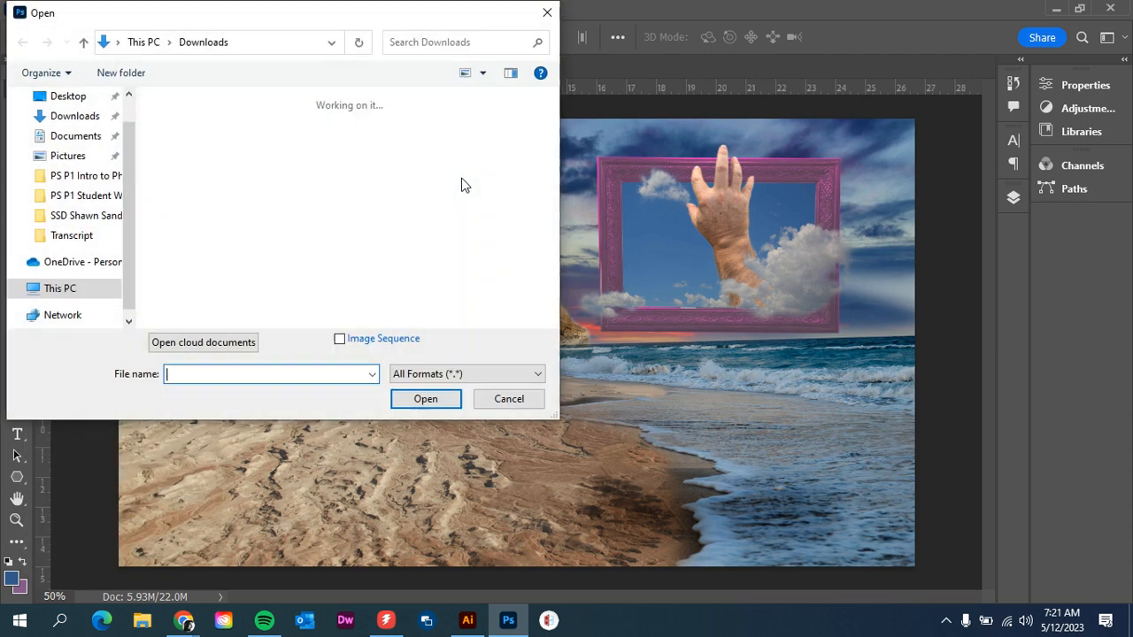
click(185, 339)
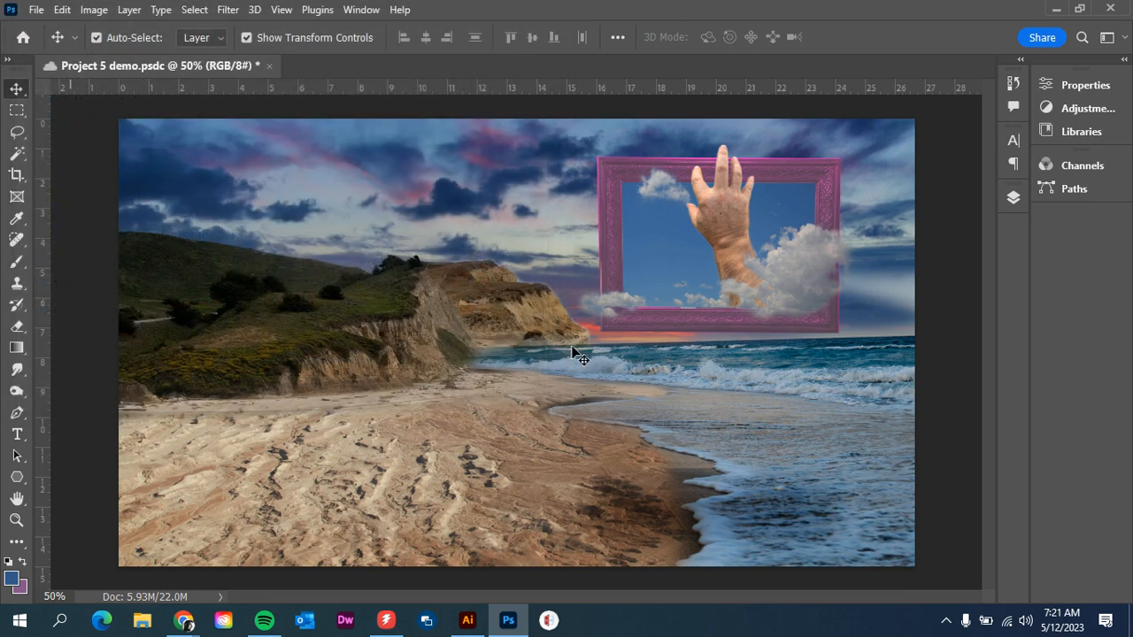
scroll(542, 339, down, 3)
scroll(540, 339, down, 1)
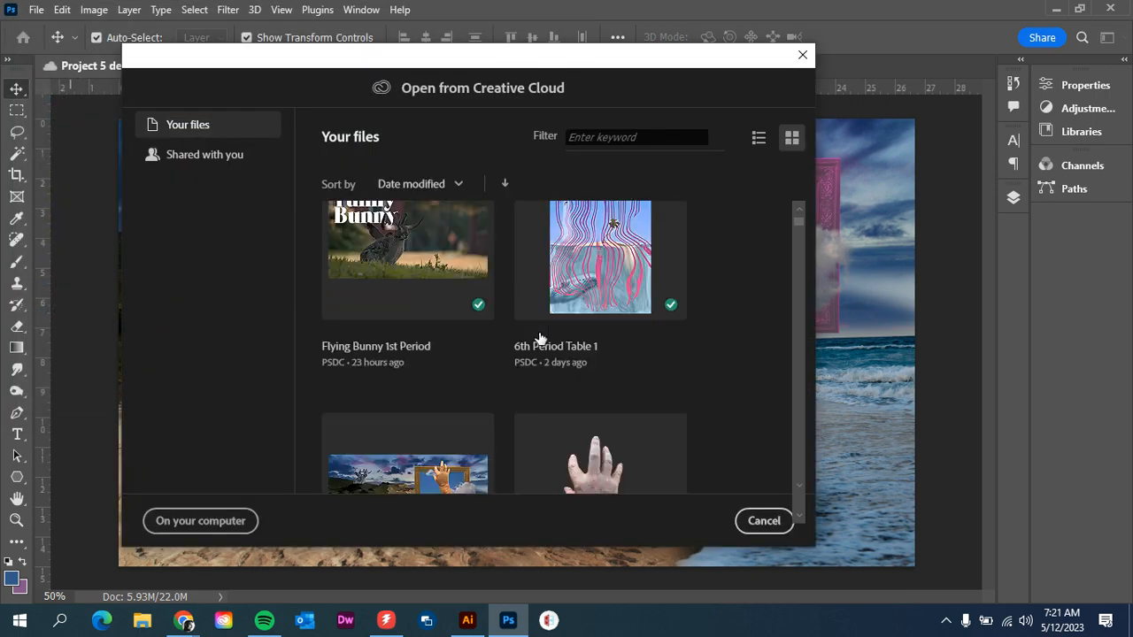
click(416, 258)
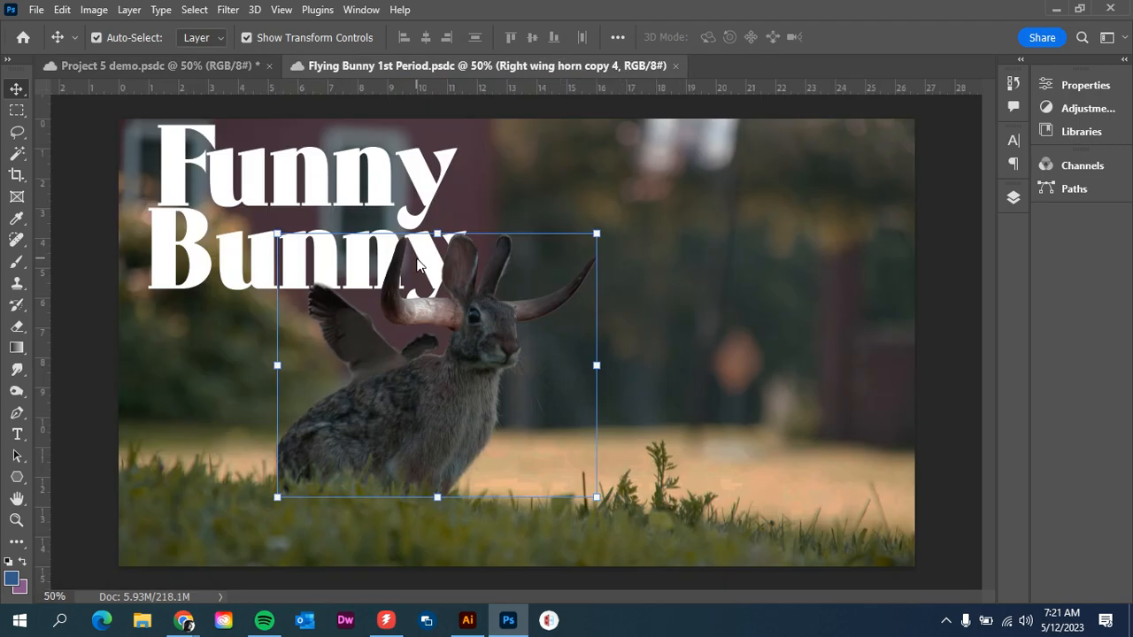
Show the bunny document's layers and select the range from Right wing horn copy 3 through Funny Bunny copy
click(1014, 198)
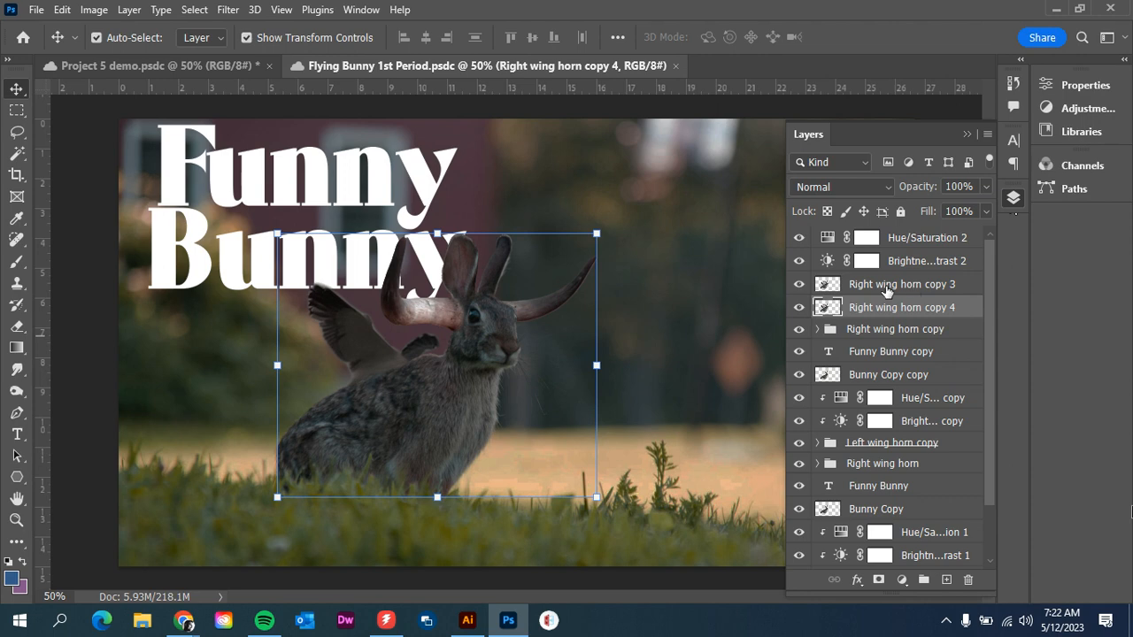
click(887, 284)
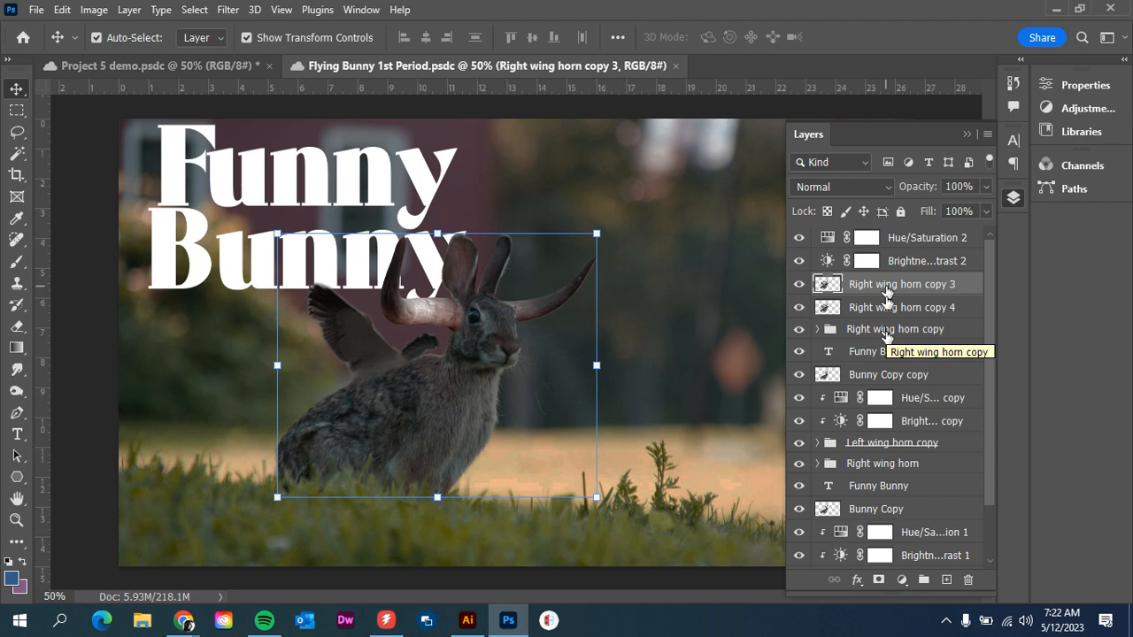
shift+click(888, 331)
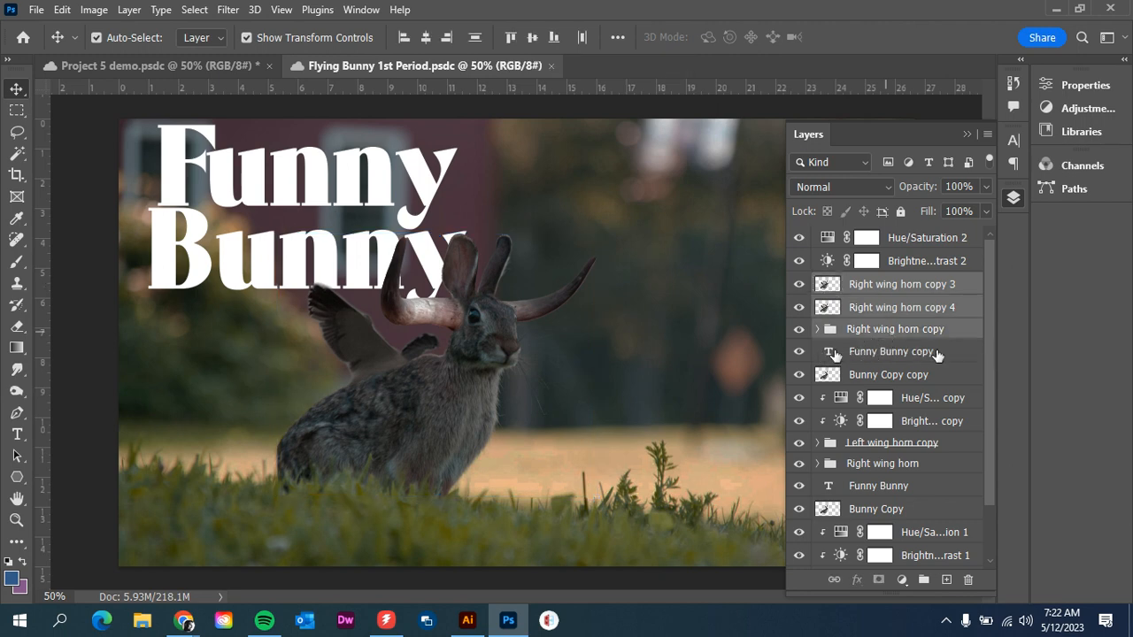
click(903, 294)
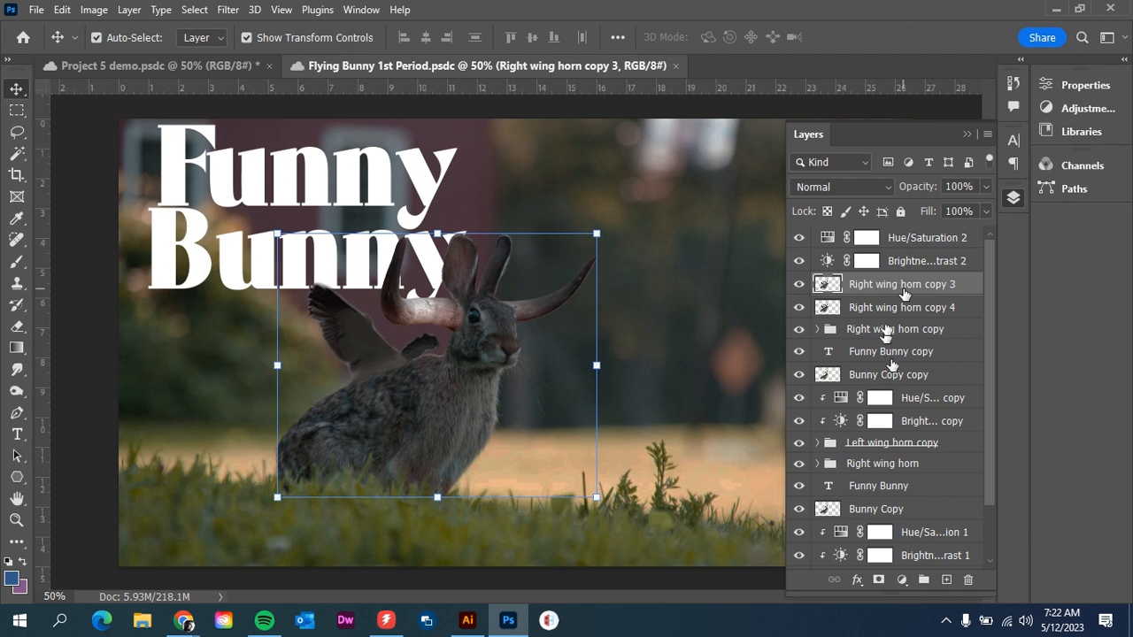
shift+click(891, 357)
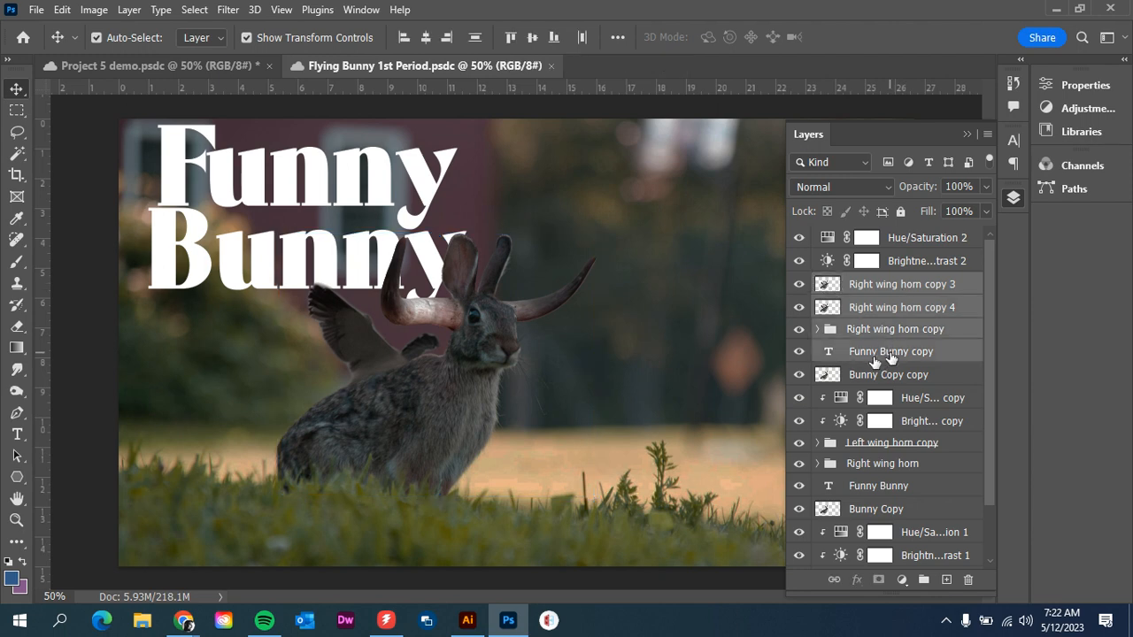
Select Right wing horn copy 3 through the Right wing horn copy group, and add Bunny Copy copy without Funny Bunny copy
click(872, 287)
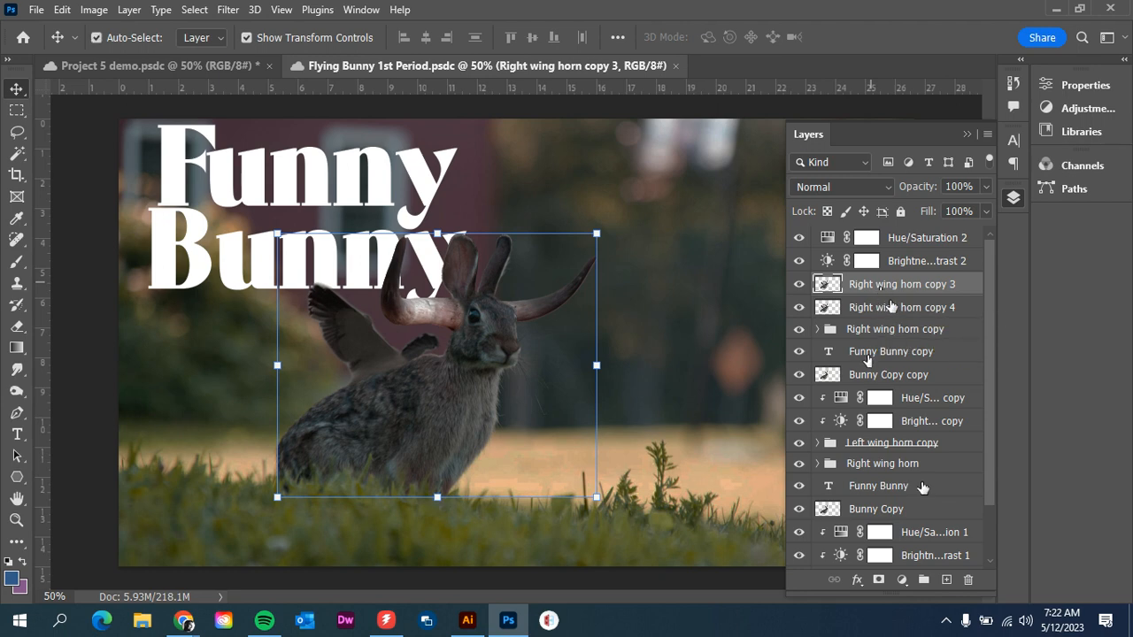
shift+click(873, 333)
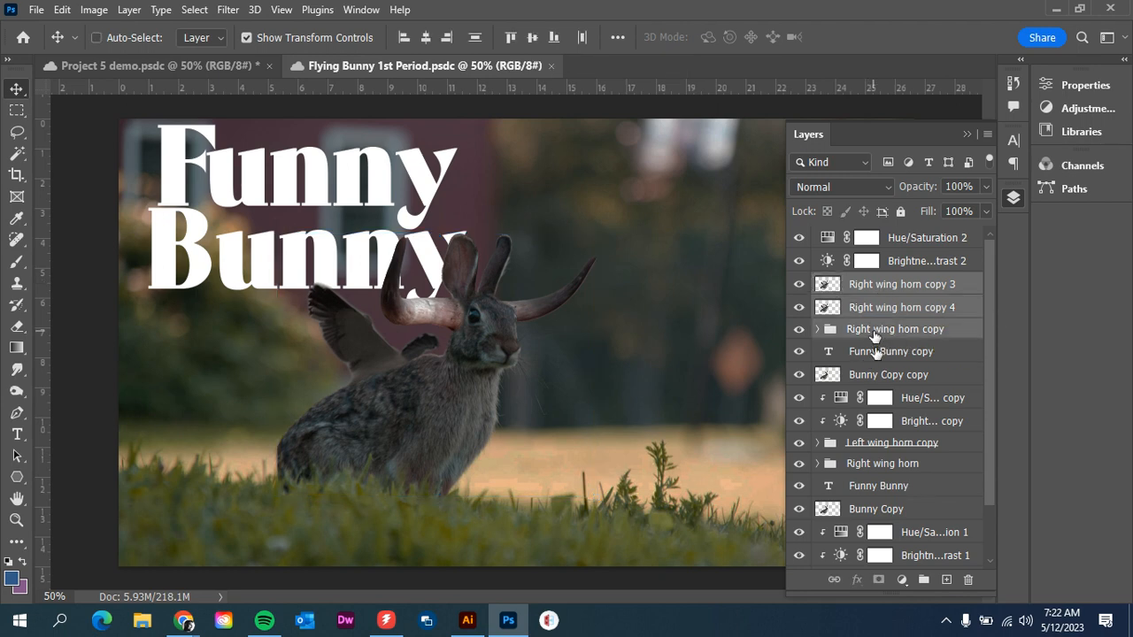
ctrl+click(879, 378)
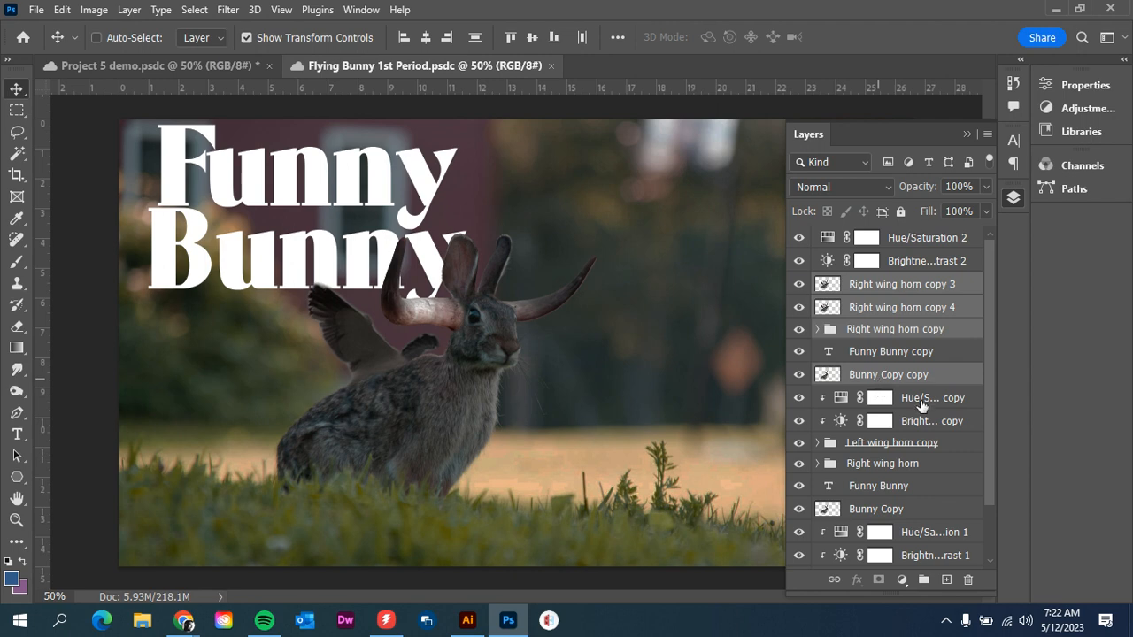
Add Hue/Saturation copy, Brightness copy, Left wing horn copy, Right wing horn, Bunny Copy and Left wing horn to the layer selection
ctrl+click(918, 400)
ctrl+click(914, 426)
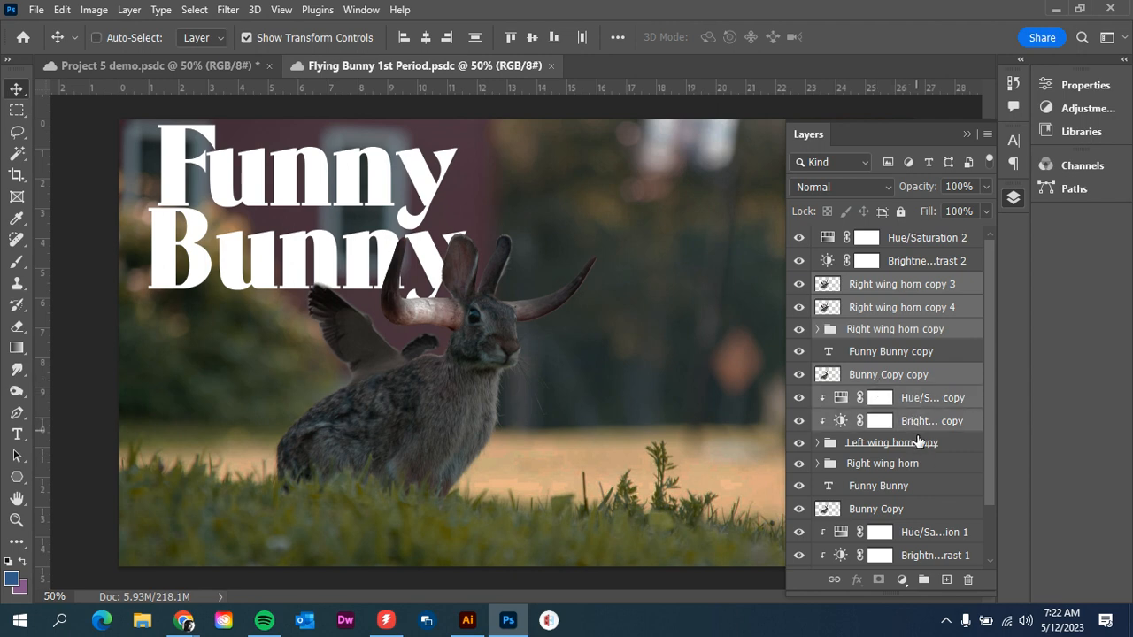
ctrl+click(917, 447)
ctrl+click(902, 467)
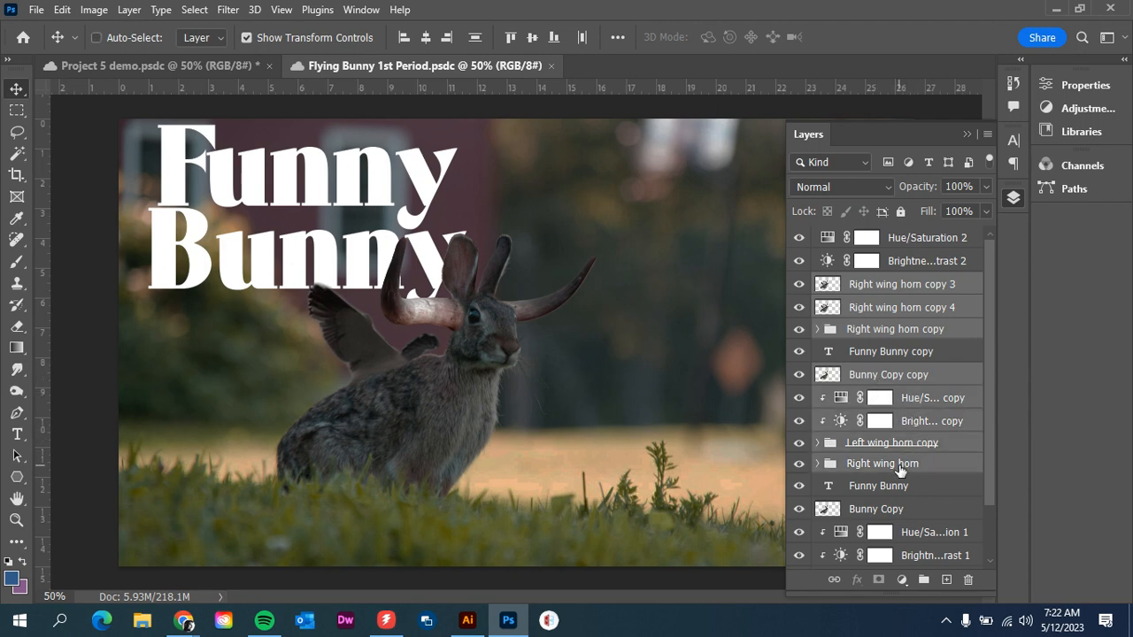
ctrl+click(903, 514)
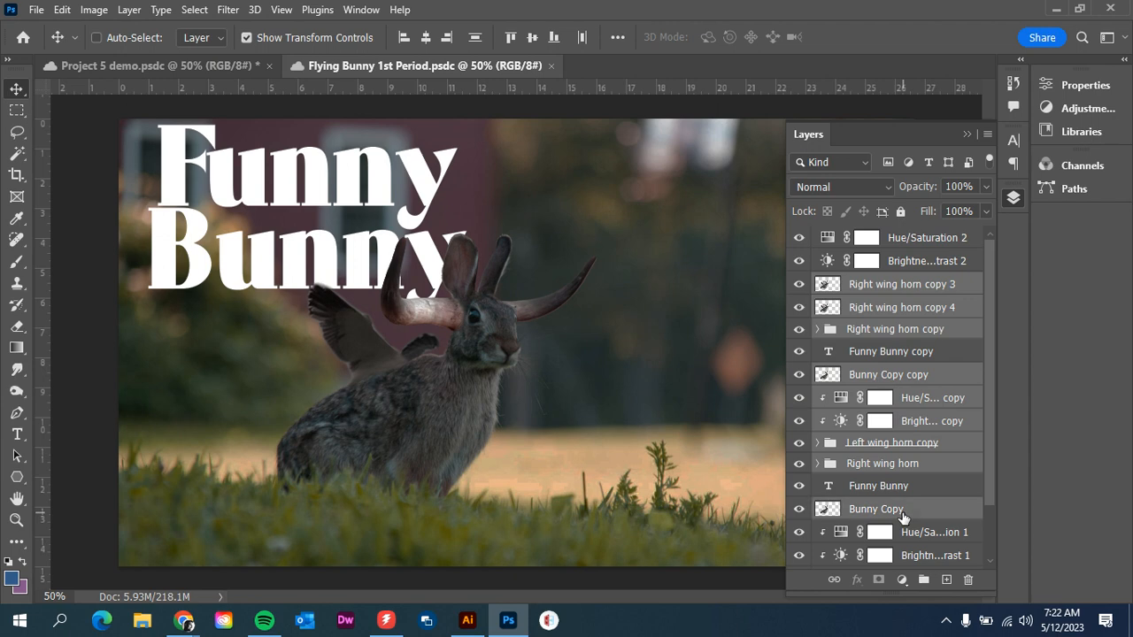
scroll(904, 518, down, 3)
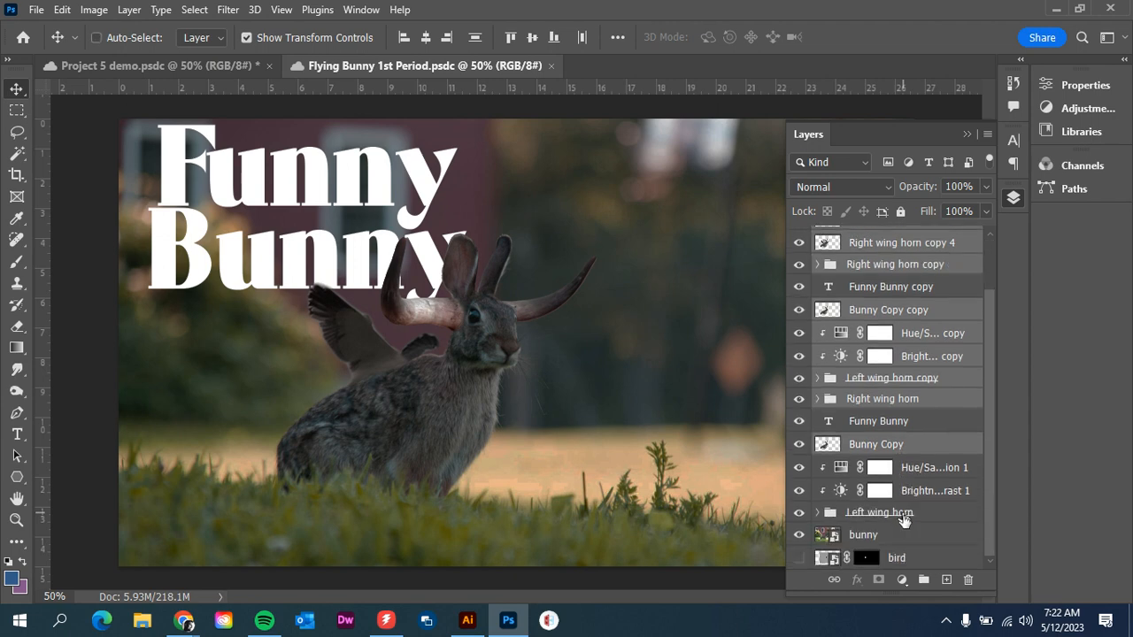
ctrl+click(904, 517)
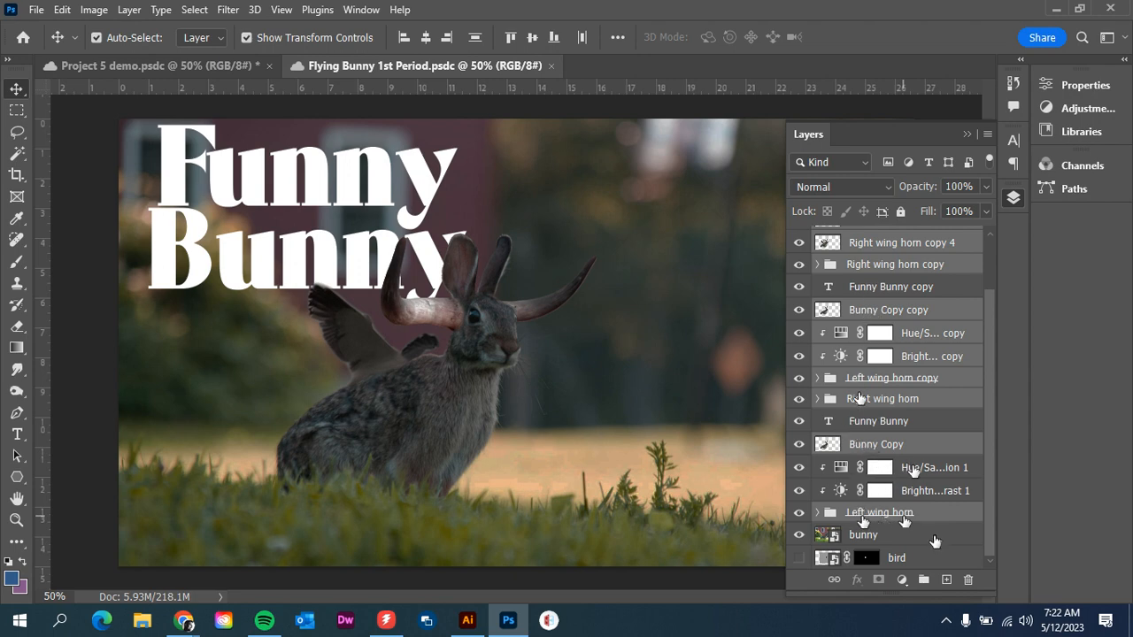
Duplicate the selected bunny, wing and horn layers and merge the duplicates into one layer
scroll(860, 399, up, 3)
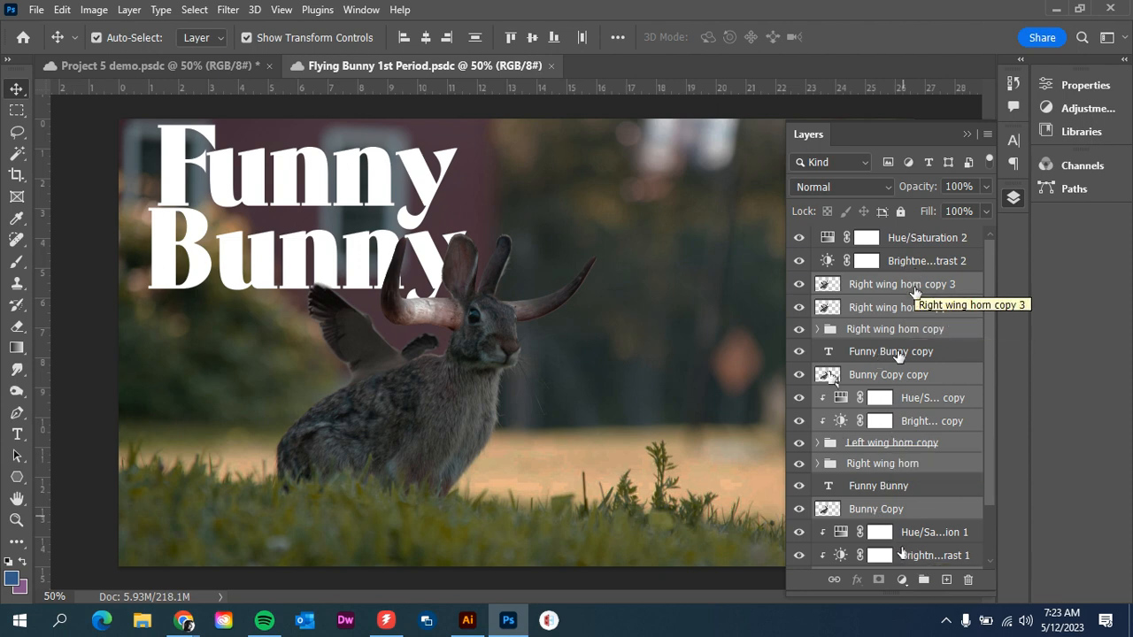
key(ctrl)
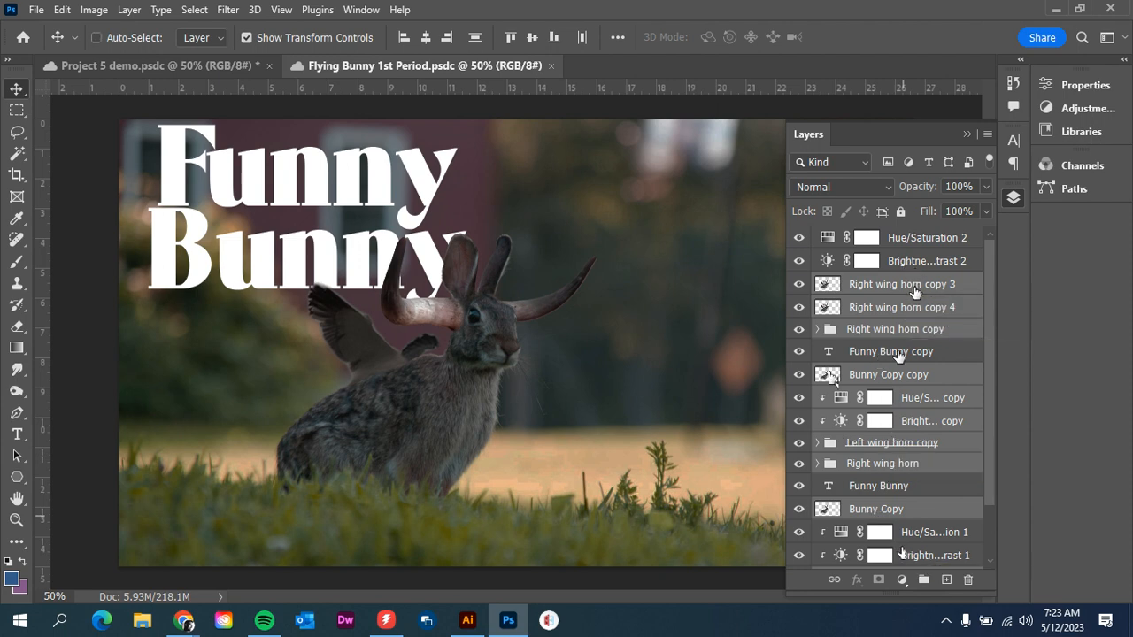
key(ctrl+j)
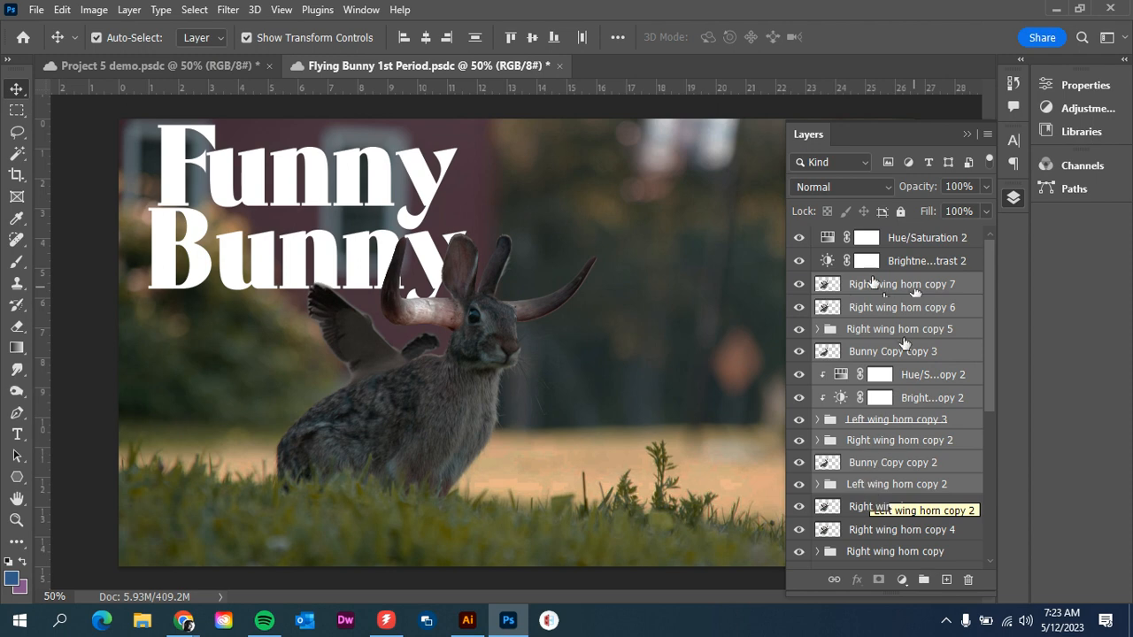
right_click(915, 289)
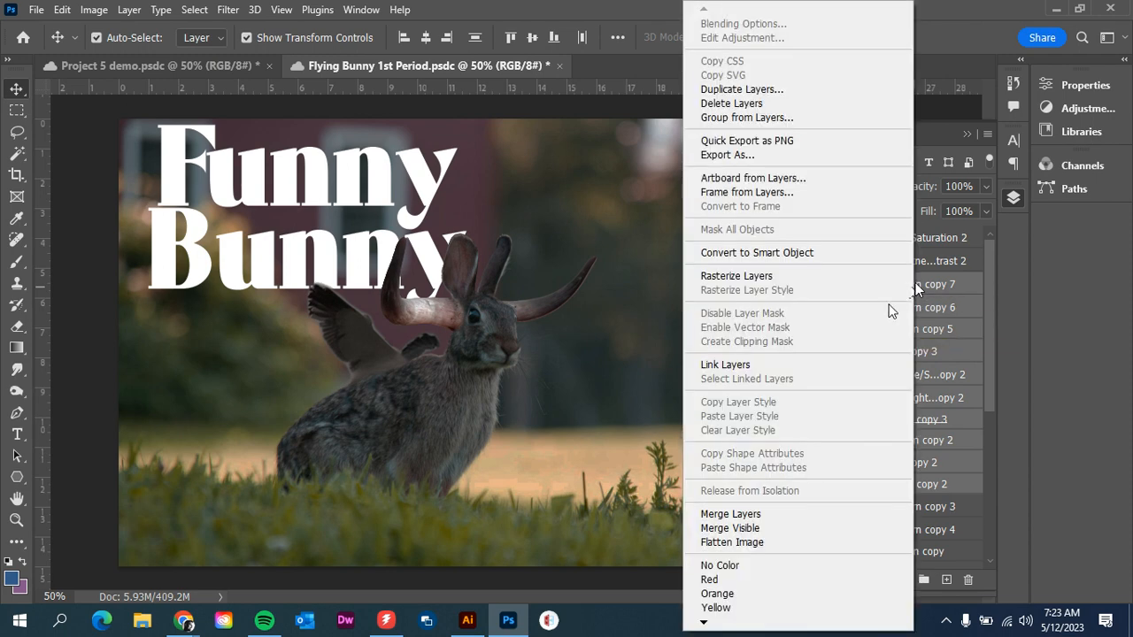
click(768, 515)
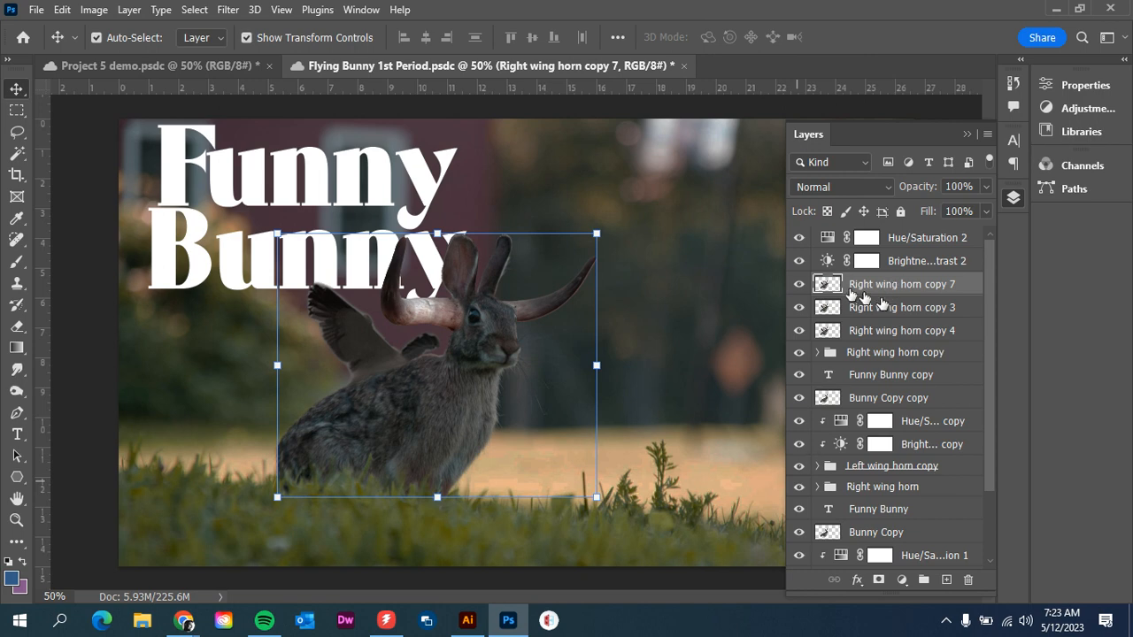
Rename the merged layer as Rabbit Final Copy
double_click(864, 288)
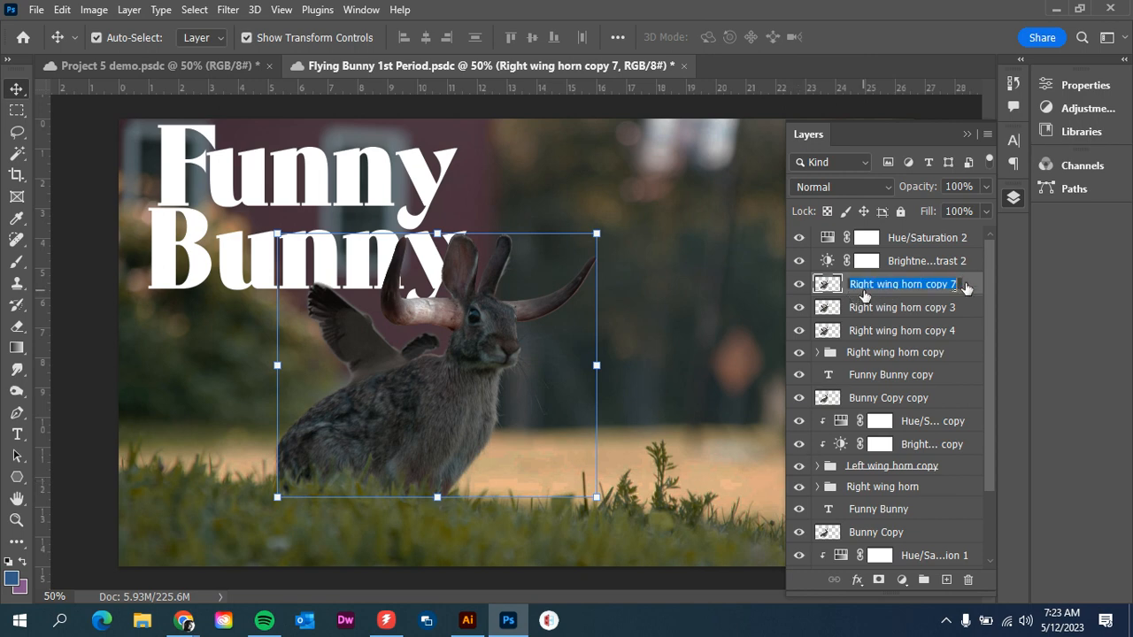
text(R)
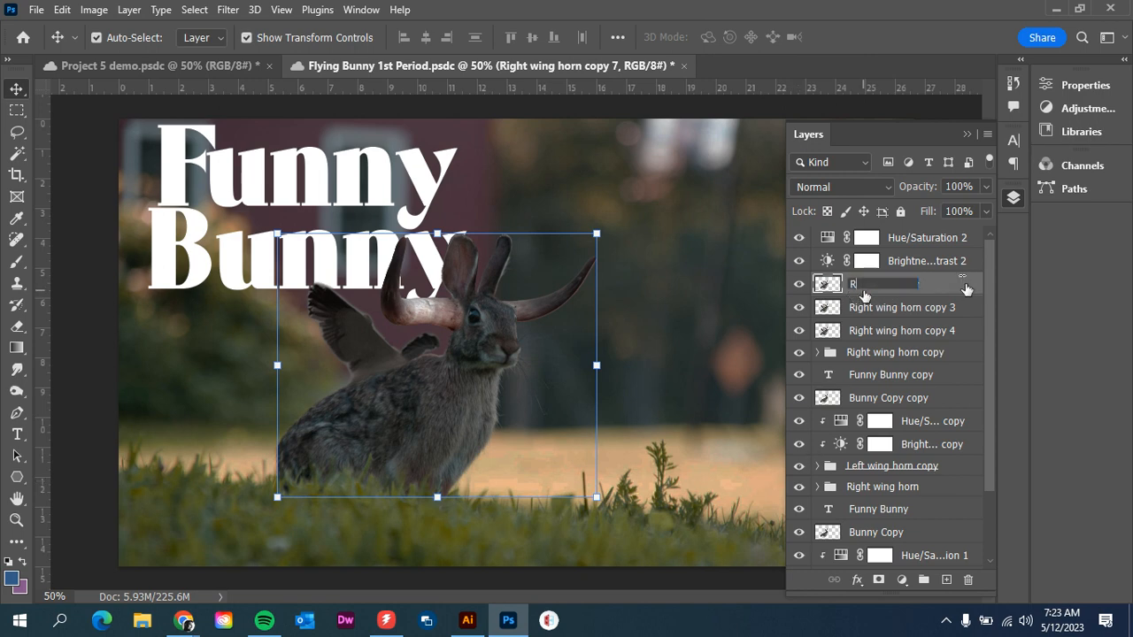
text(abbit Final Copy)
key(Return)
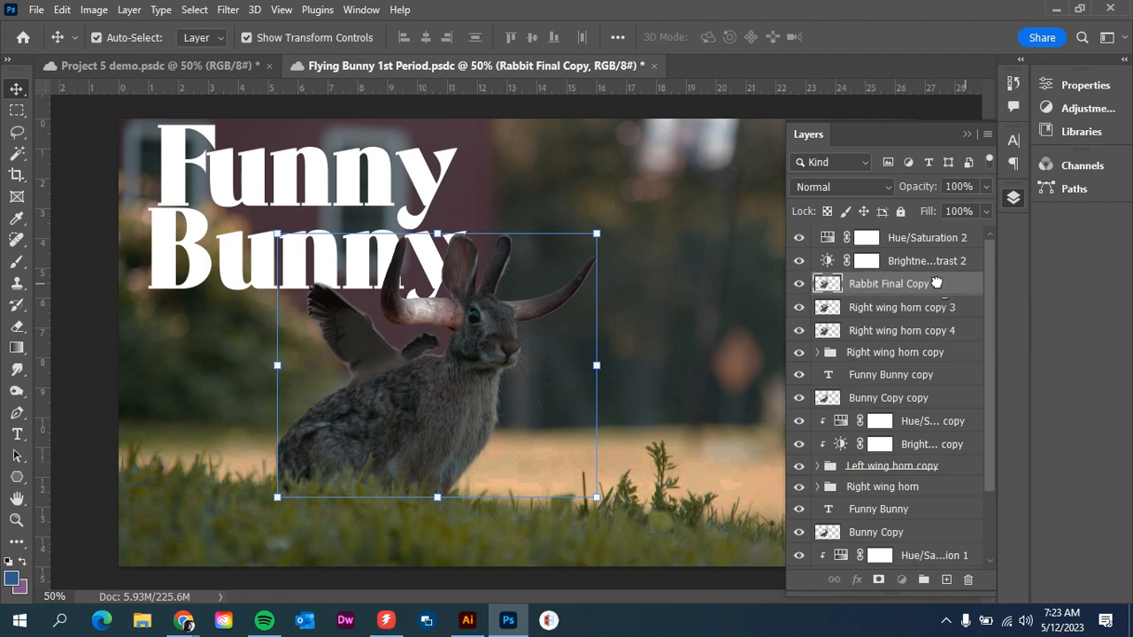
Copy the Rabbit Final Copy layer into the Project 5 demo document and place it above the green hill at 28.07% scale
drag(936, 283, 331, 289)
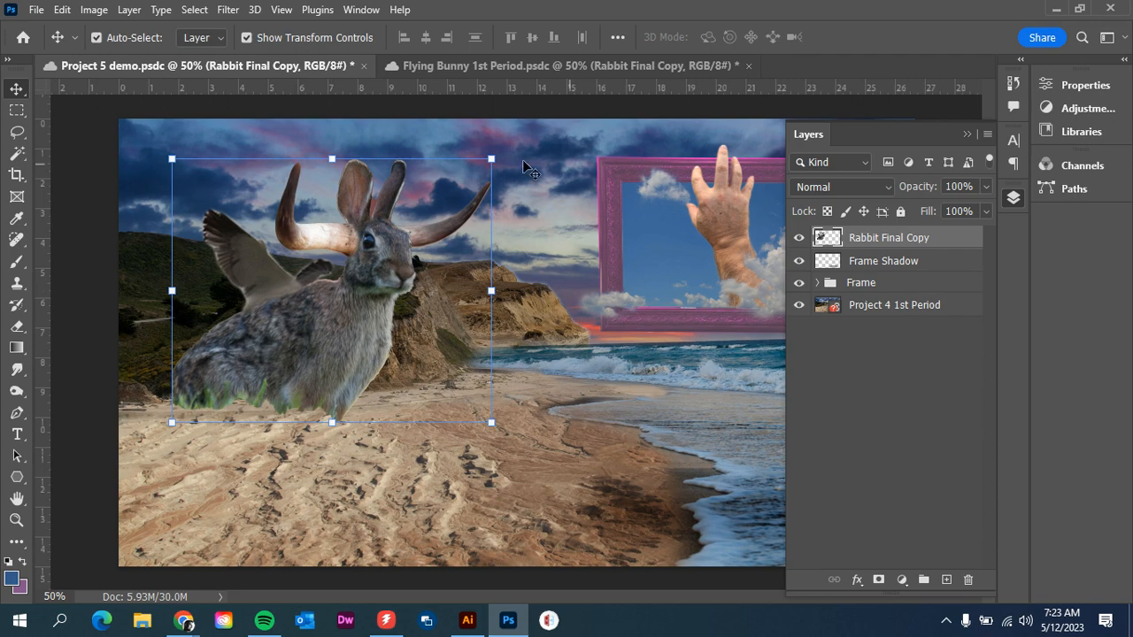
drag(493, 160, 309, 204)
drag(343, 169, 327, 196)
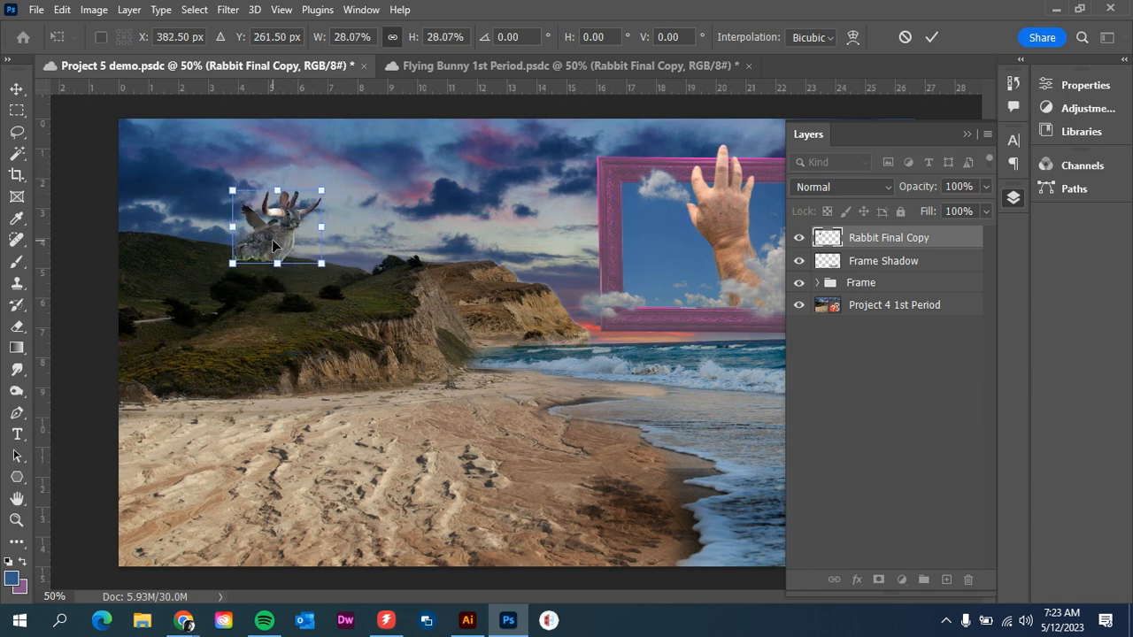
mouse_move(273, 250)
mouse_down()
mouse_move(276, 240)
mouse_move(271, 252)
mouse_up()
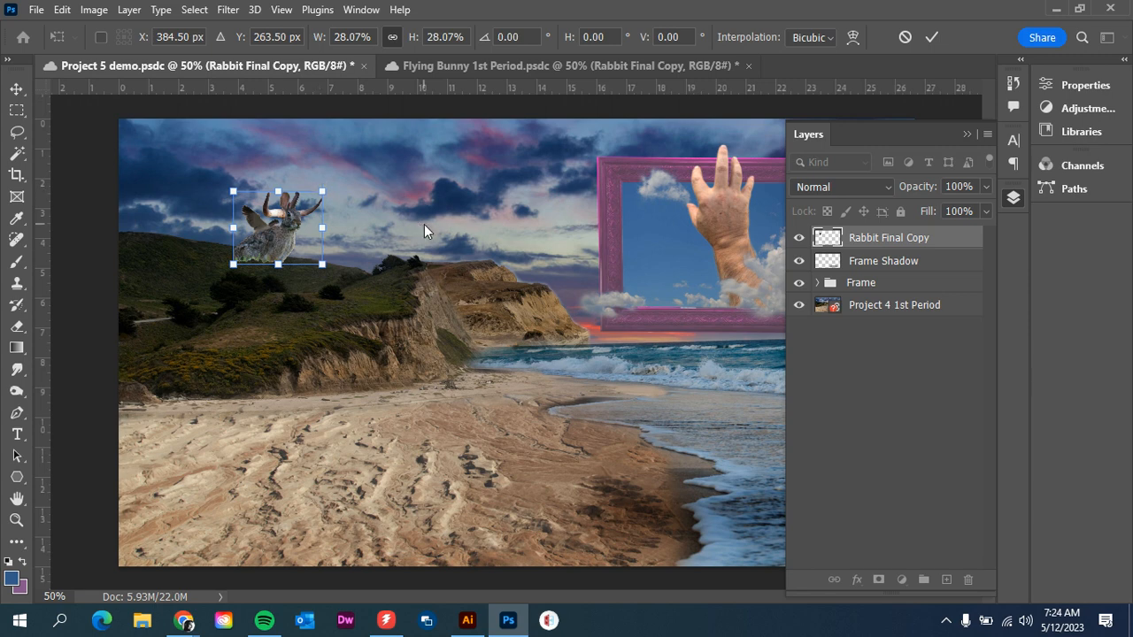
key(Return)
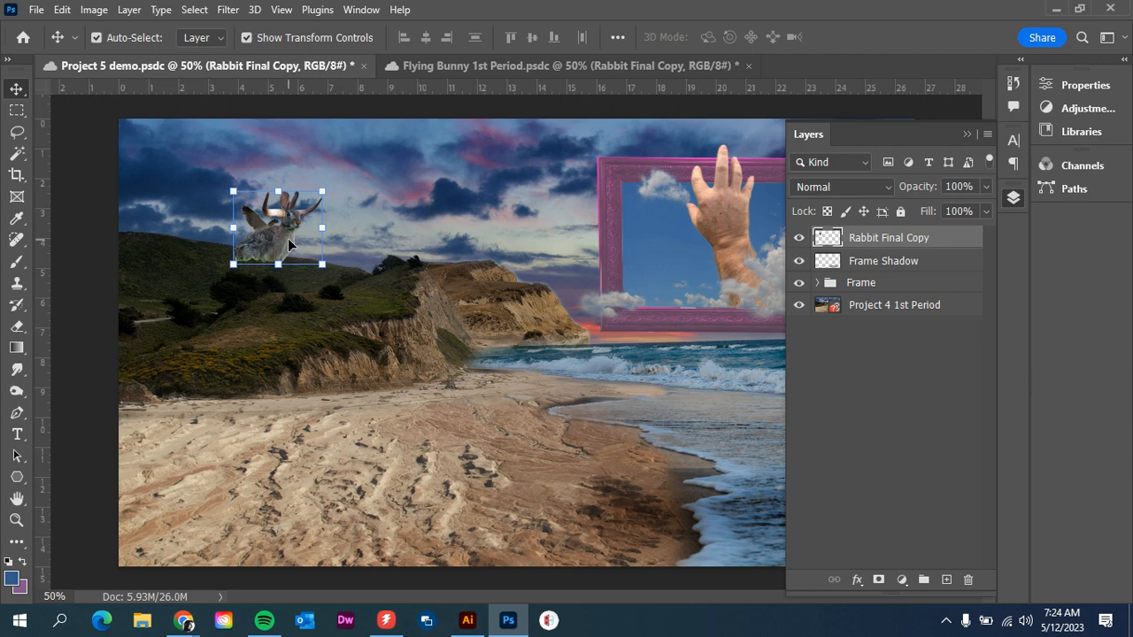
Mirror a duplicate of the rabbit downward beneath it at -44.13% height, and save the document
key(ctrl+j)
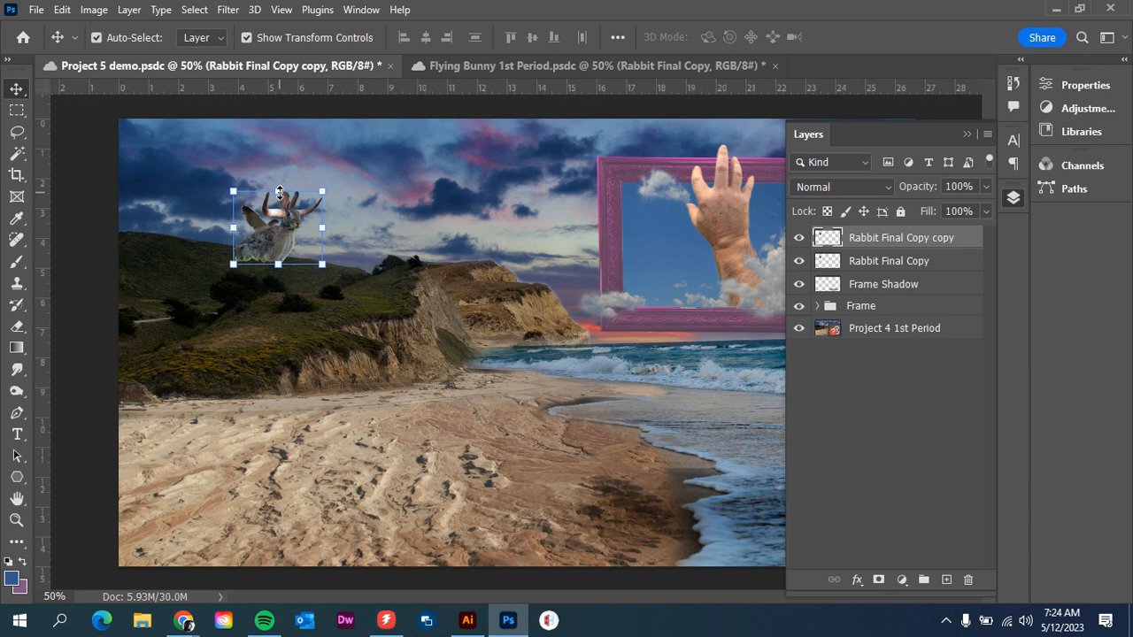
drag(280, 193, 279, 299)
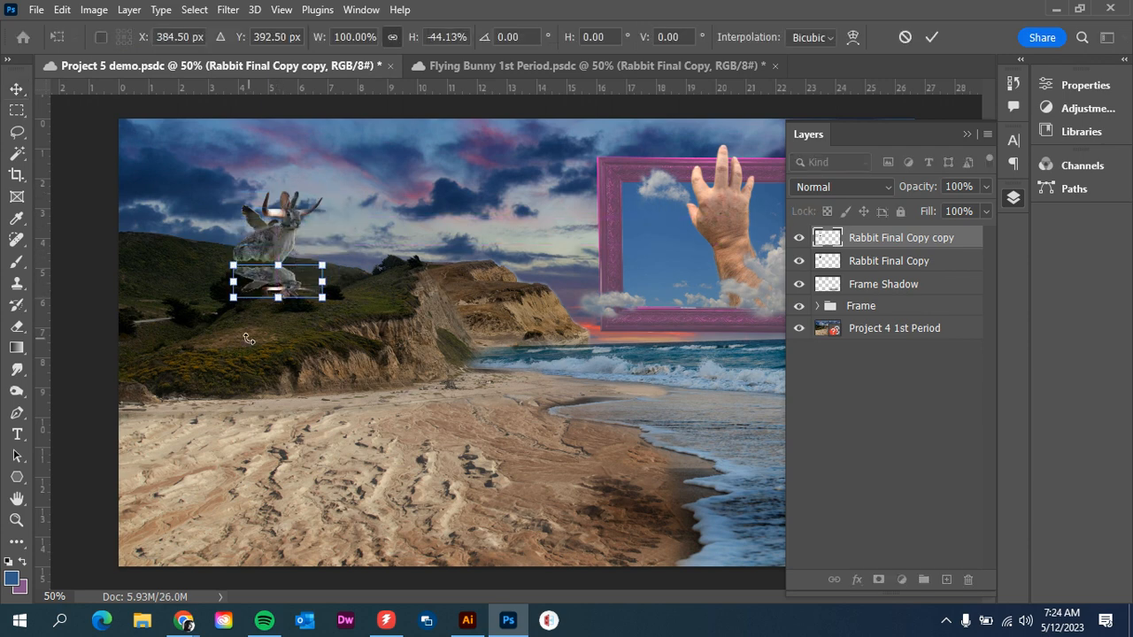
key(Return)
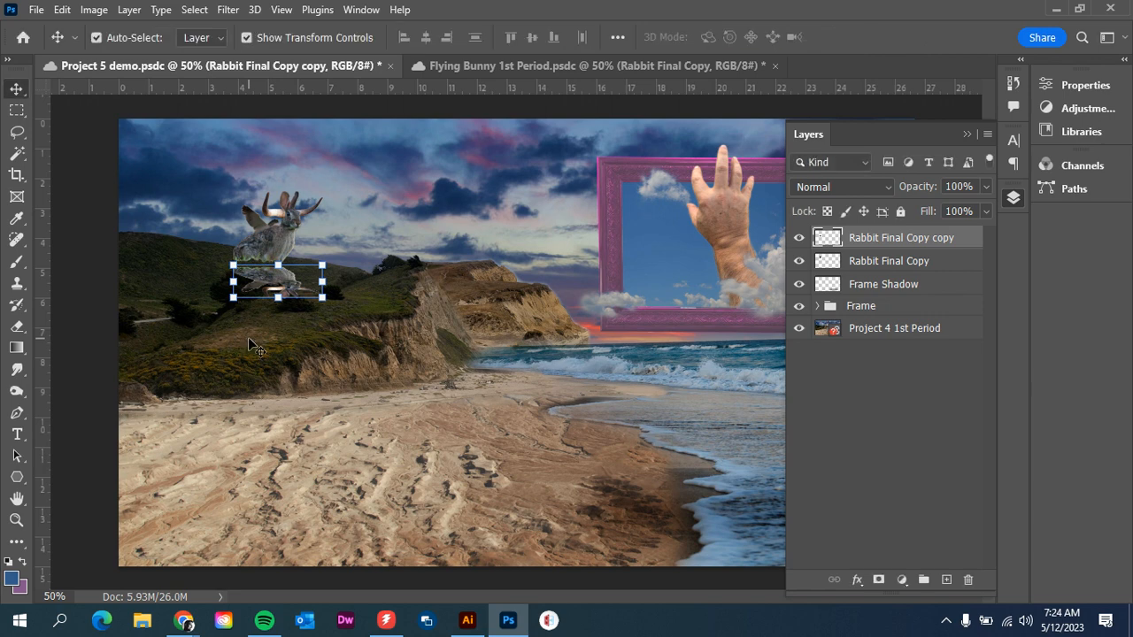
click(248, 340)
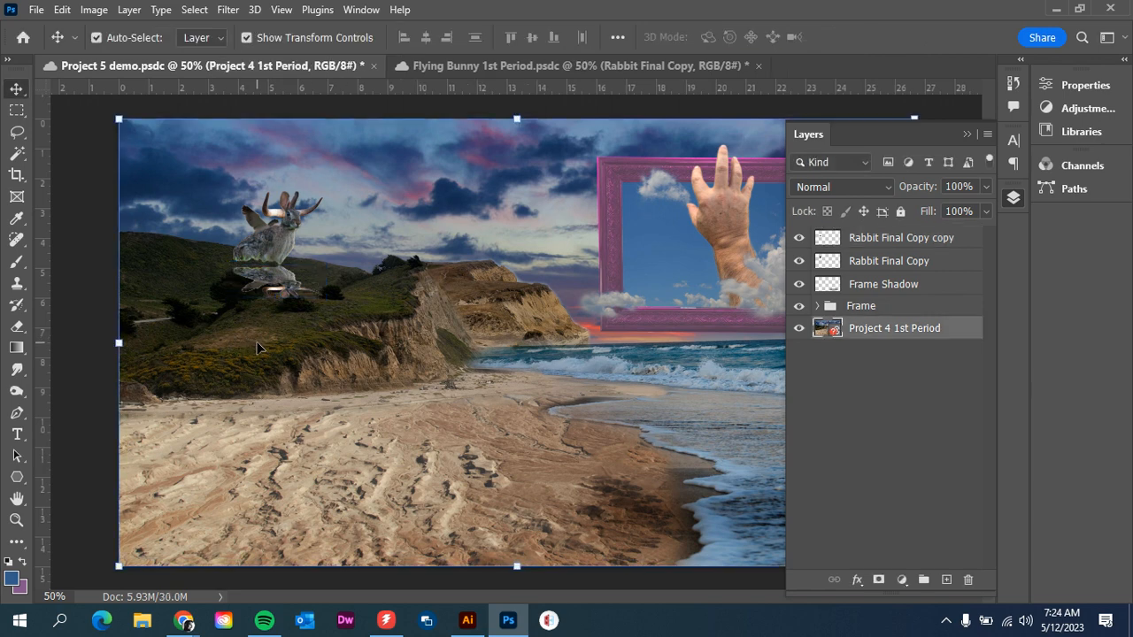
scroll(230, 257, up, 3)
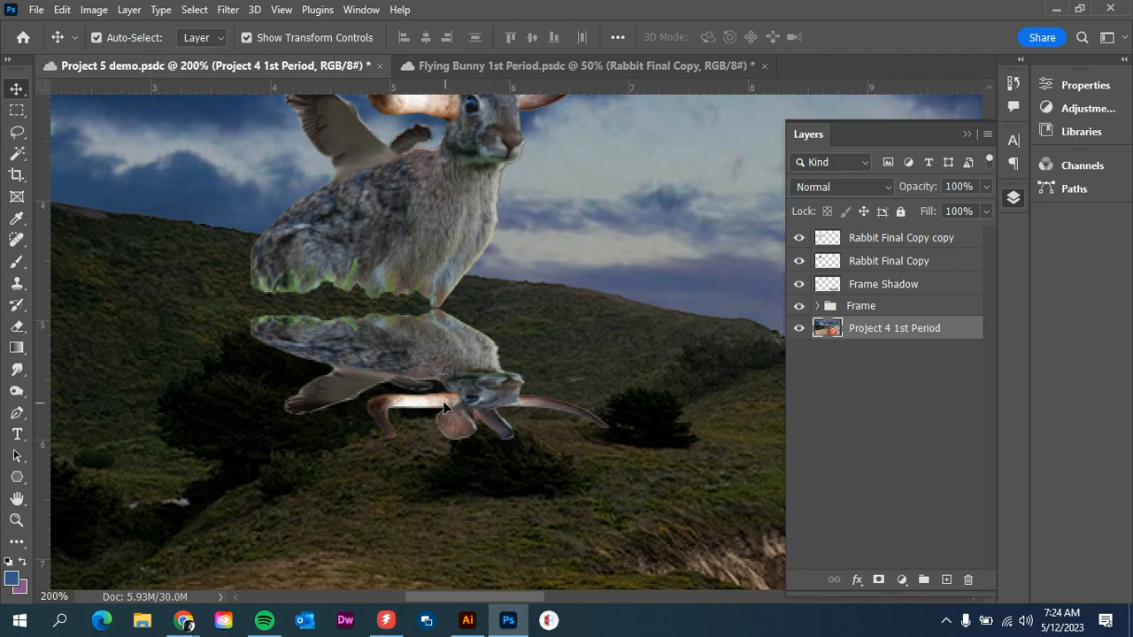
key(ctrl+s)
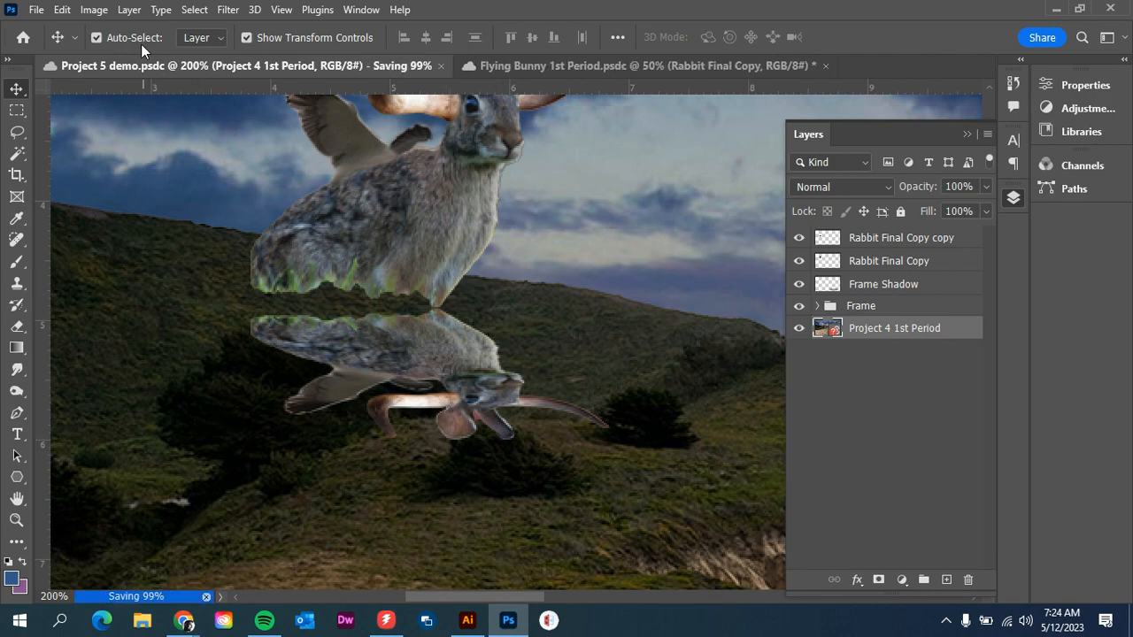
click(62, 10)
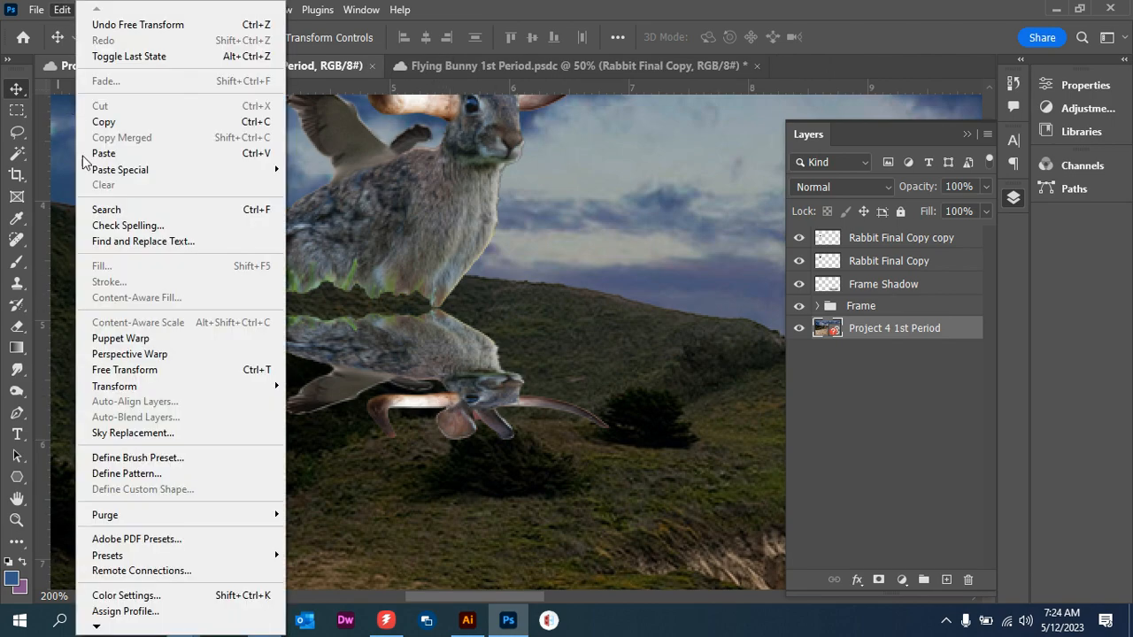
mouse_move(132, 386)
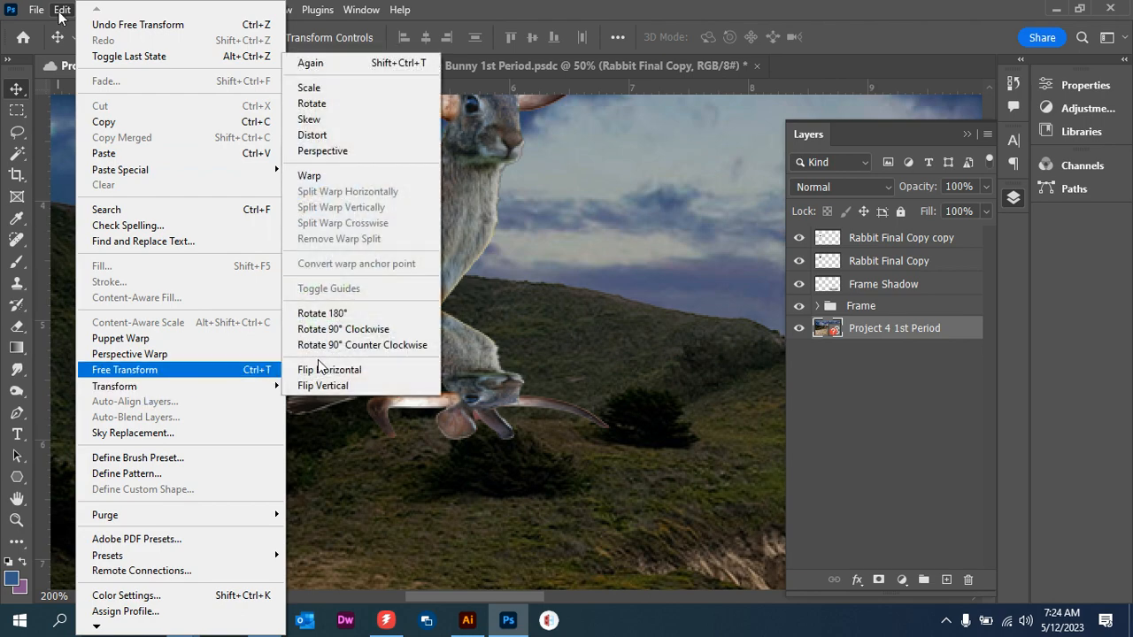
click(370, 150)
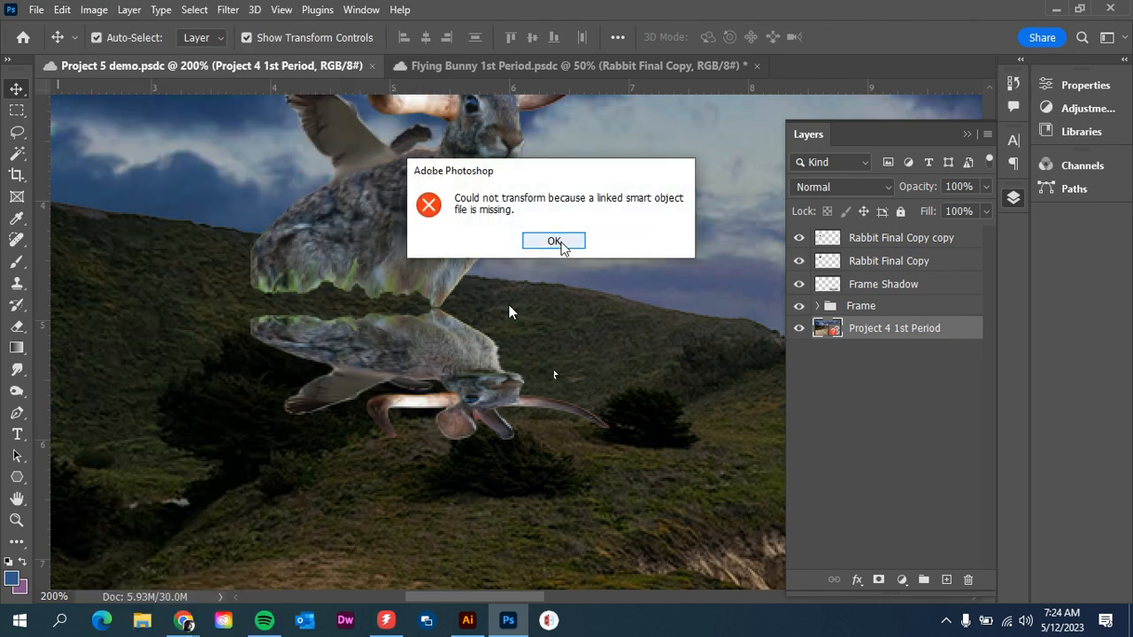
click(558, 241)
Apply a Perspective transform to Rabbit Final Copy copy, slanting it leftward to a horizontal skew of about -70.74 degrees
click(879, 237)
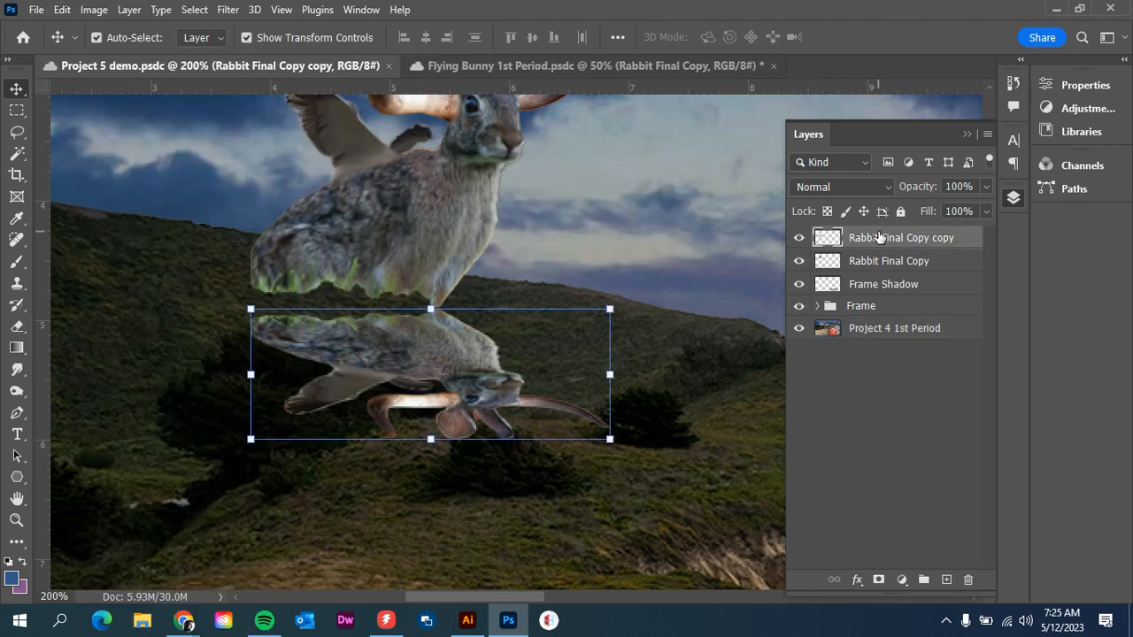
click(93, 10)
mouse_move(62, 10)
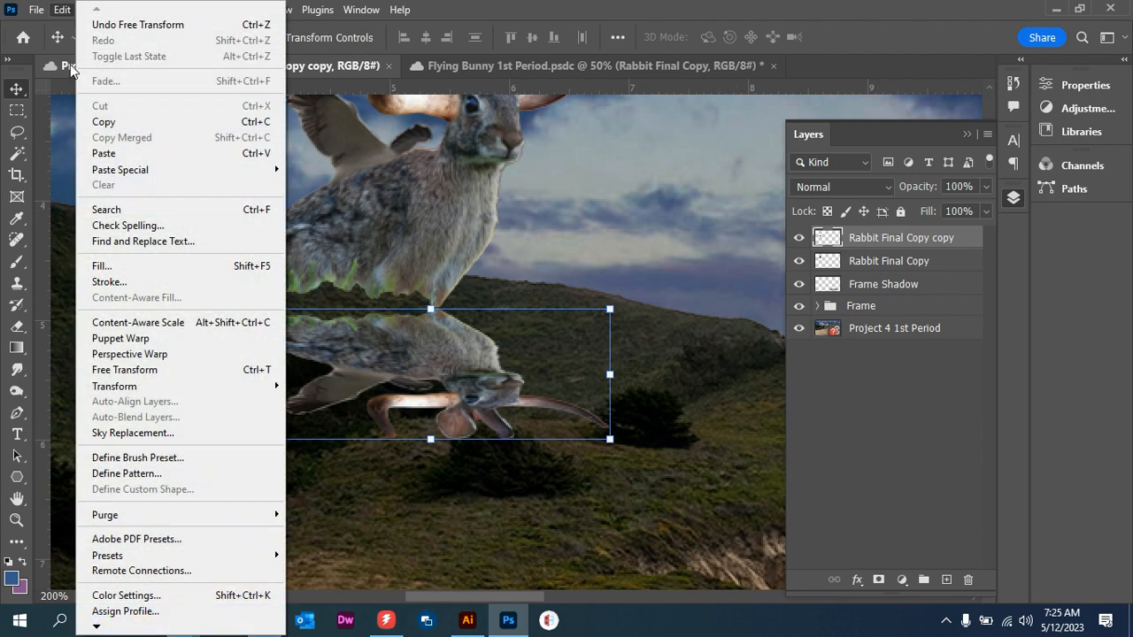
mouse_move(145, 385)
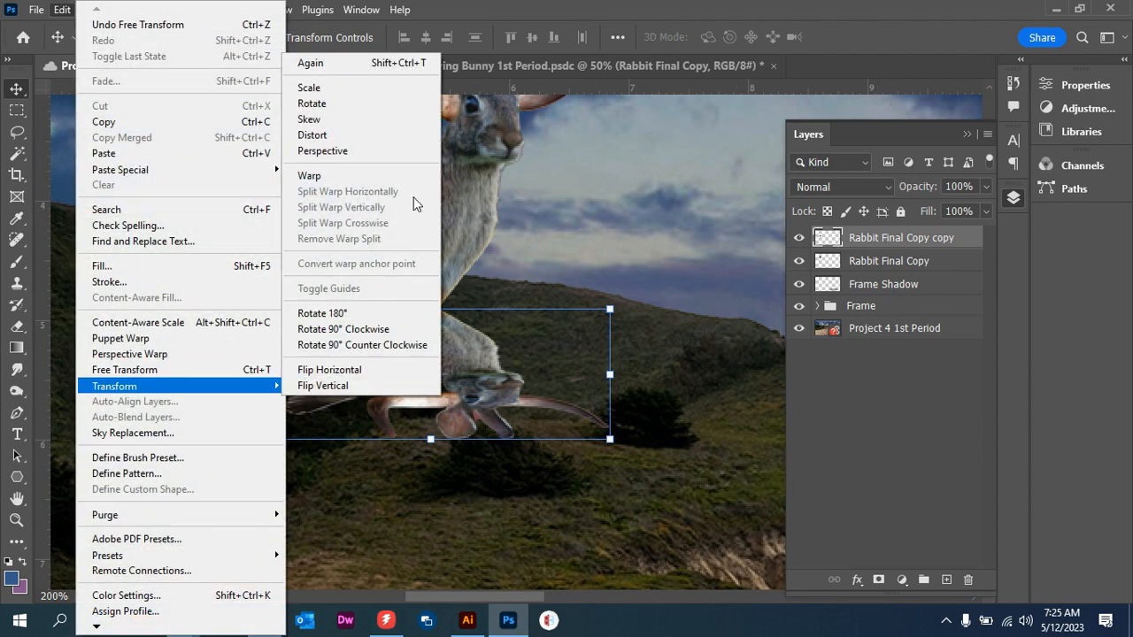
click(336, 150)
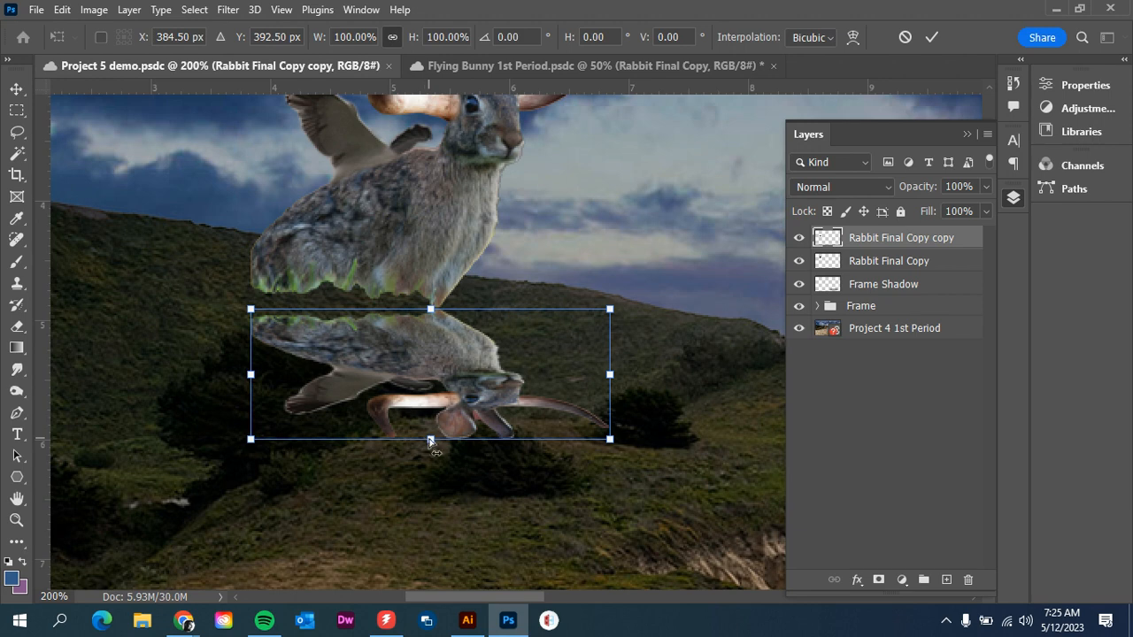
drag(431, 441, 75, 373)
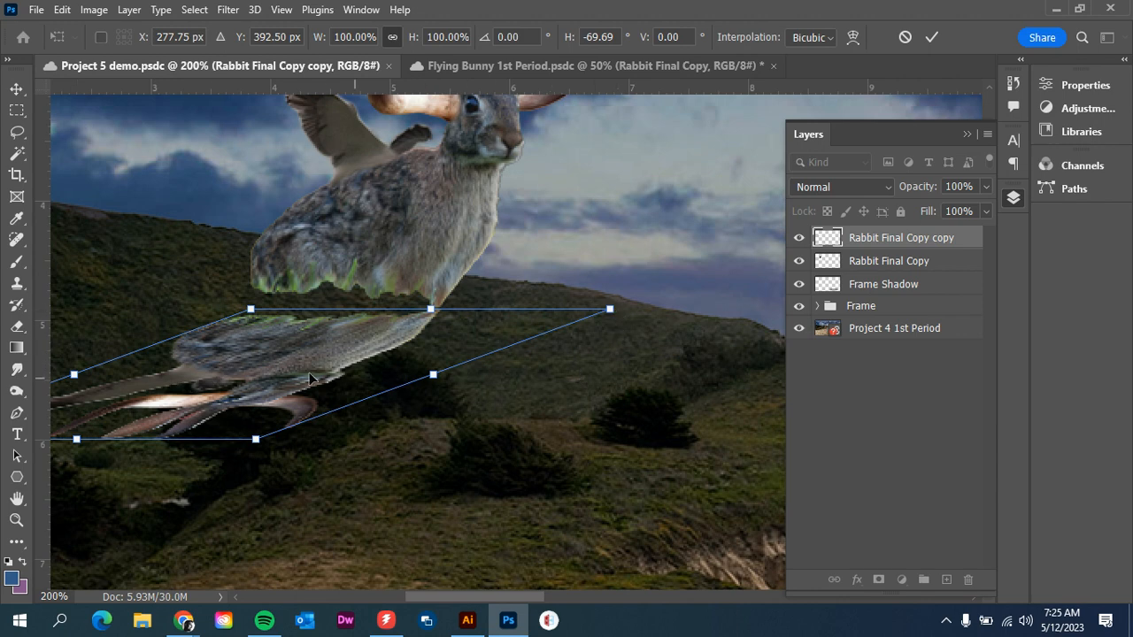
drag(252, 312, 261, 263)
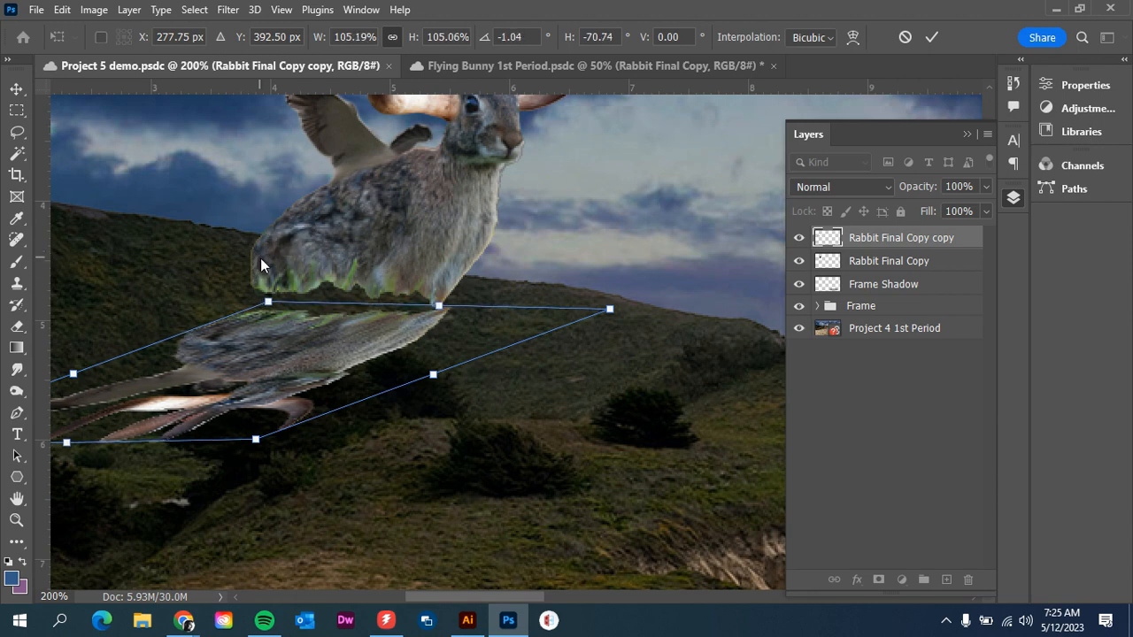
key(Return)
Move the slanted rabbit copy up against the rabbit's base and rotate it 6.83 degrees
drag(266, 334, 259, 328)
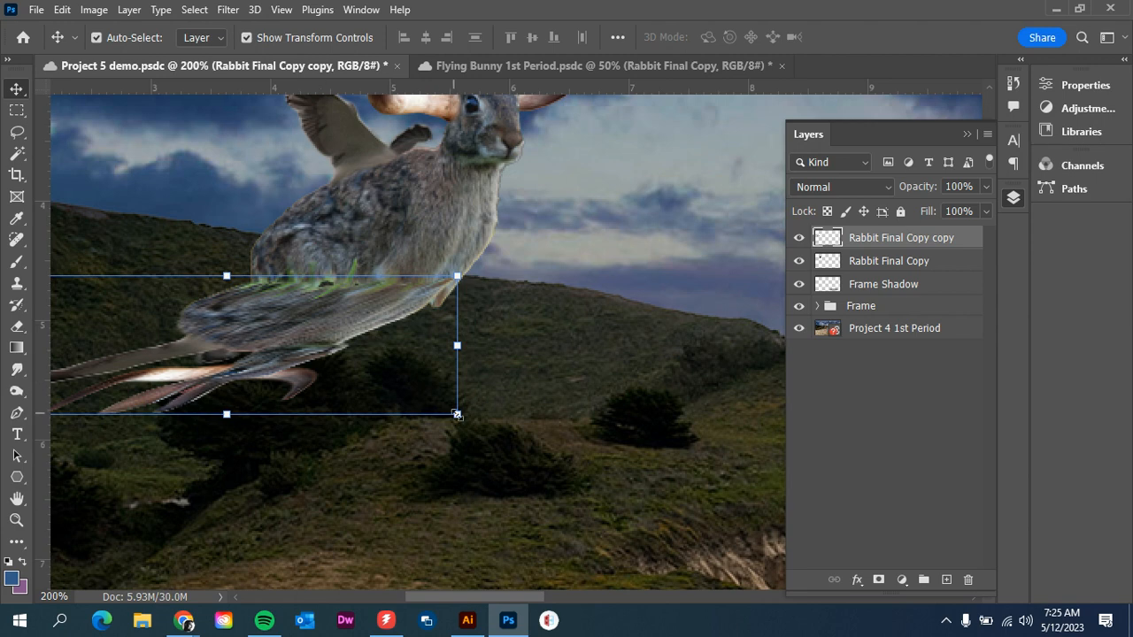
mouse_move(467, 426)
mouse_down()
mouse_move(465, 409)
mouse_move(452, 437)
mouse_up()
drag(357, 373, 325, 342)
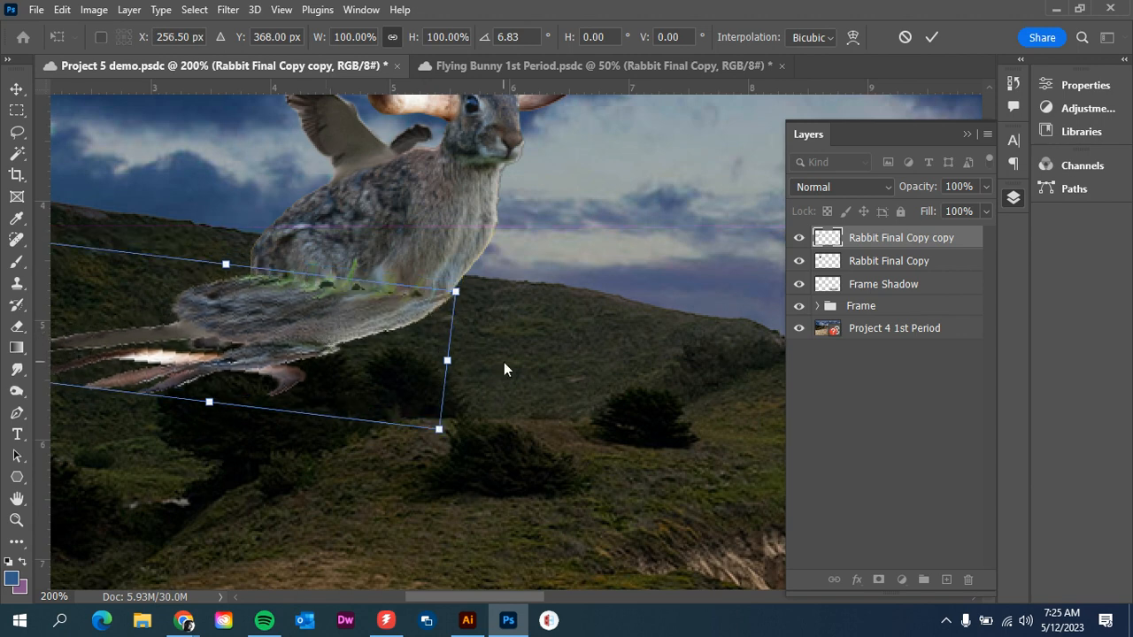
key(Return)
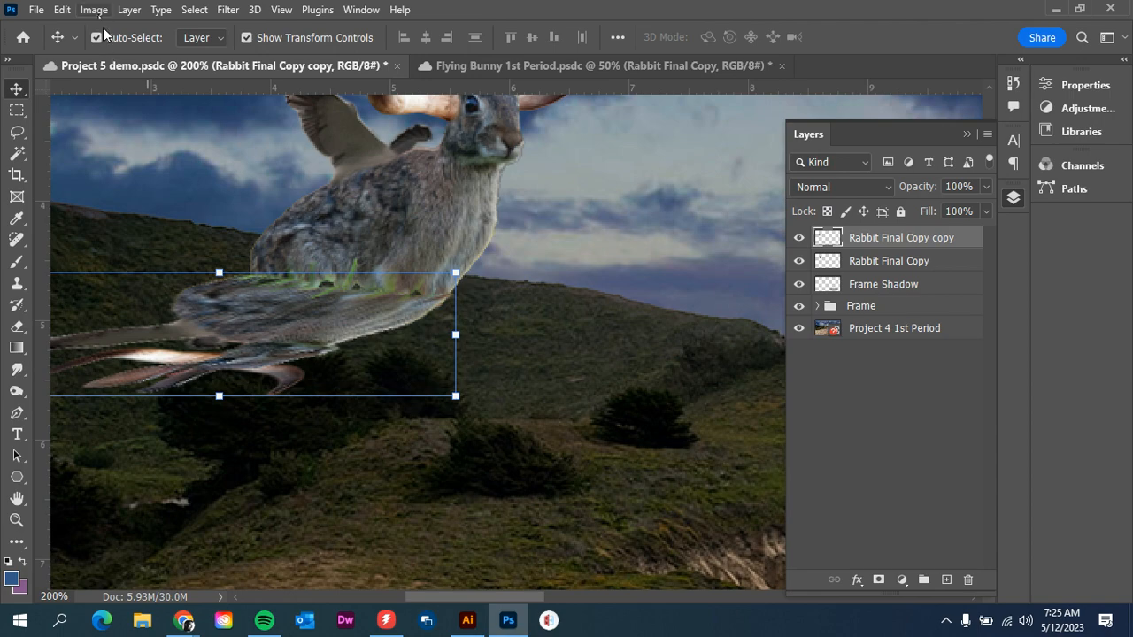
Squash the slanted rabbit copy vertically so its lower edge rises closer to the rabbit's base
scroll(202, 242, down, 1)
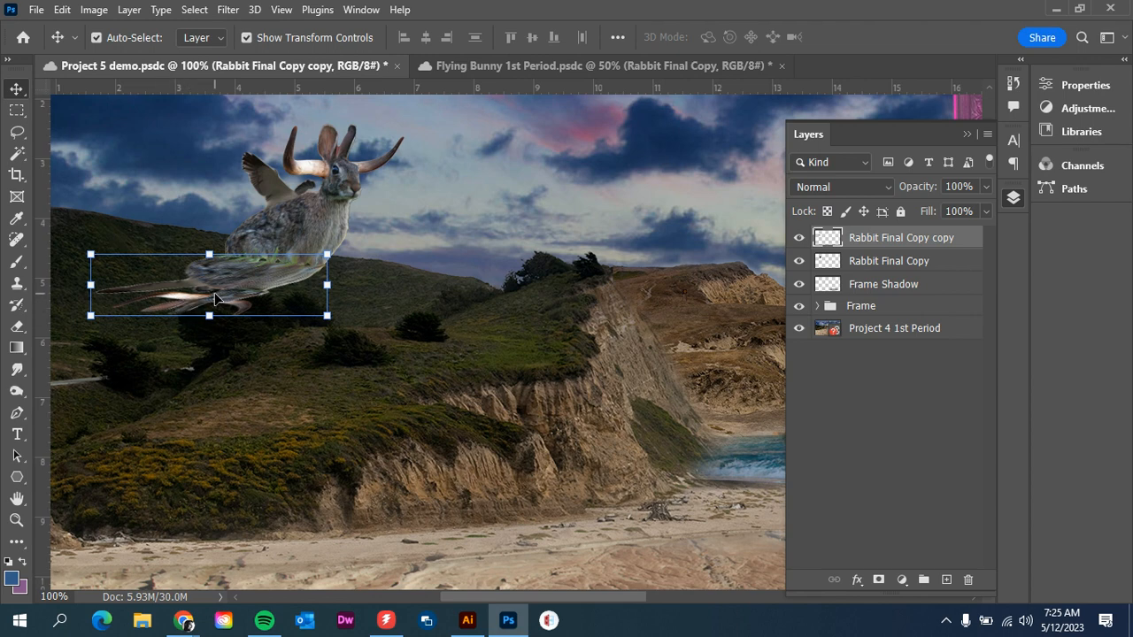
drag(208, 309, 208, 306)
key(Return)
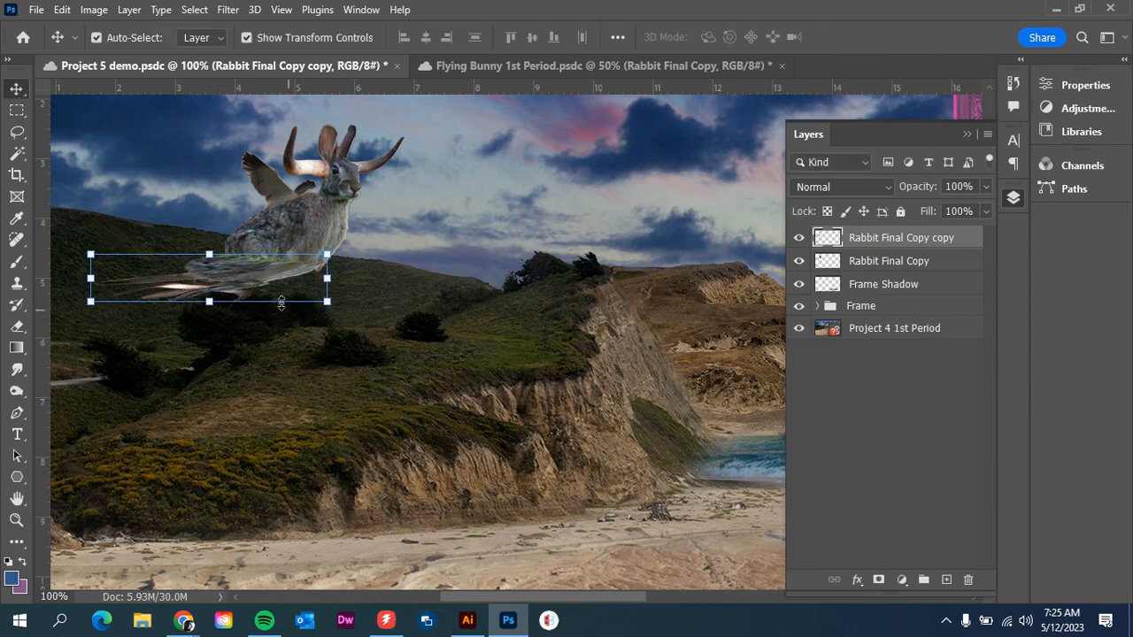
Blacken the slanted rabbit copy by applying an Exposure adjustment of -20.00
click(96, 10)
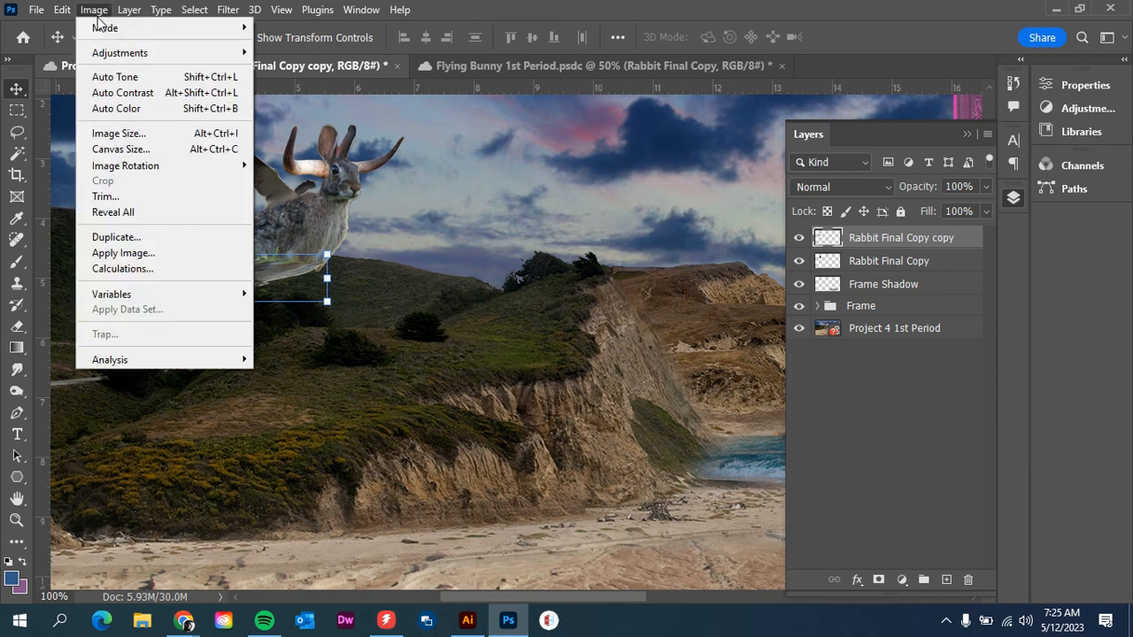
mouse_move(108, 58)
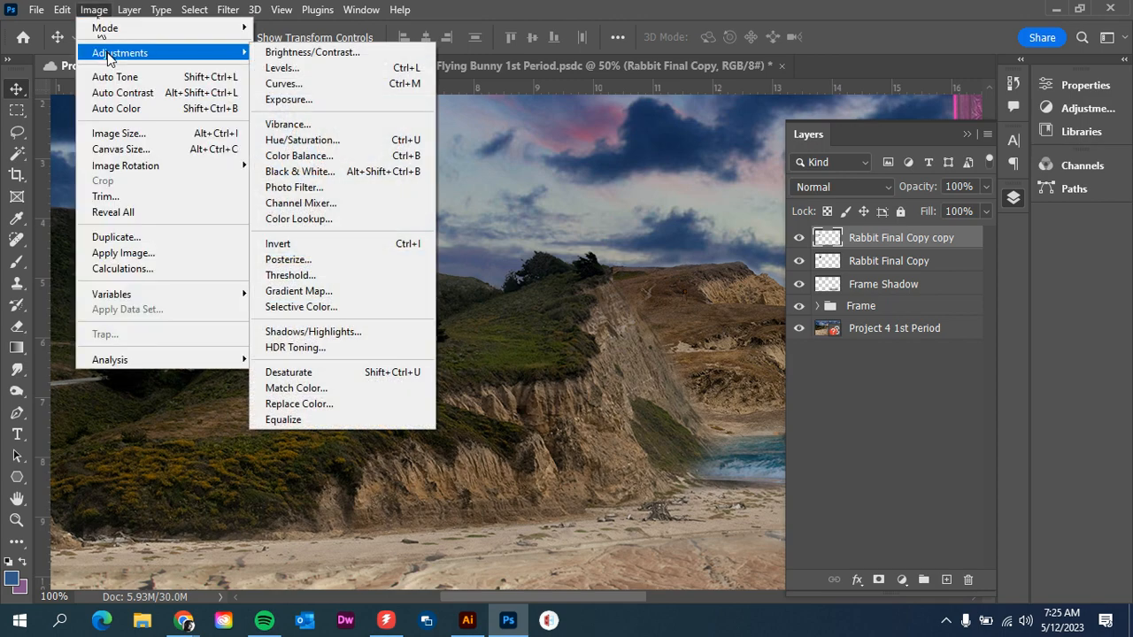
click(297, 99)
drag(823, 189, 571, 217)
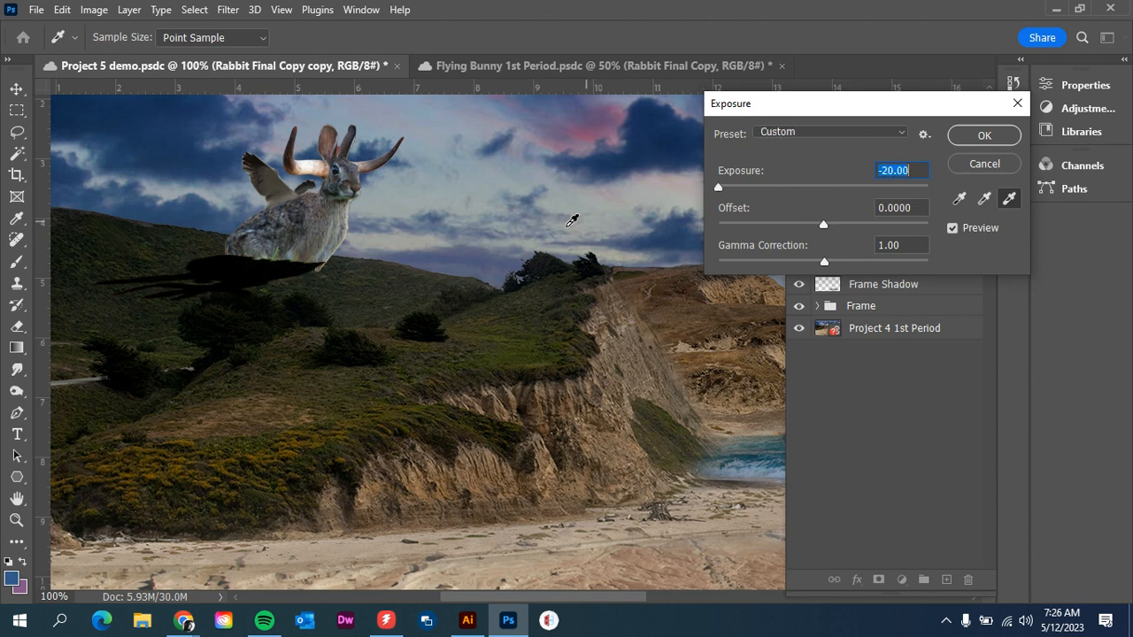
click(984, 135)
key(v)
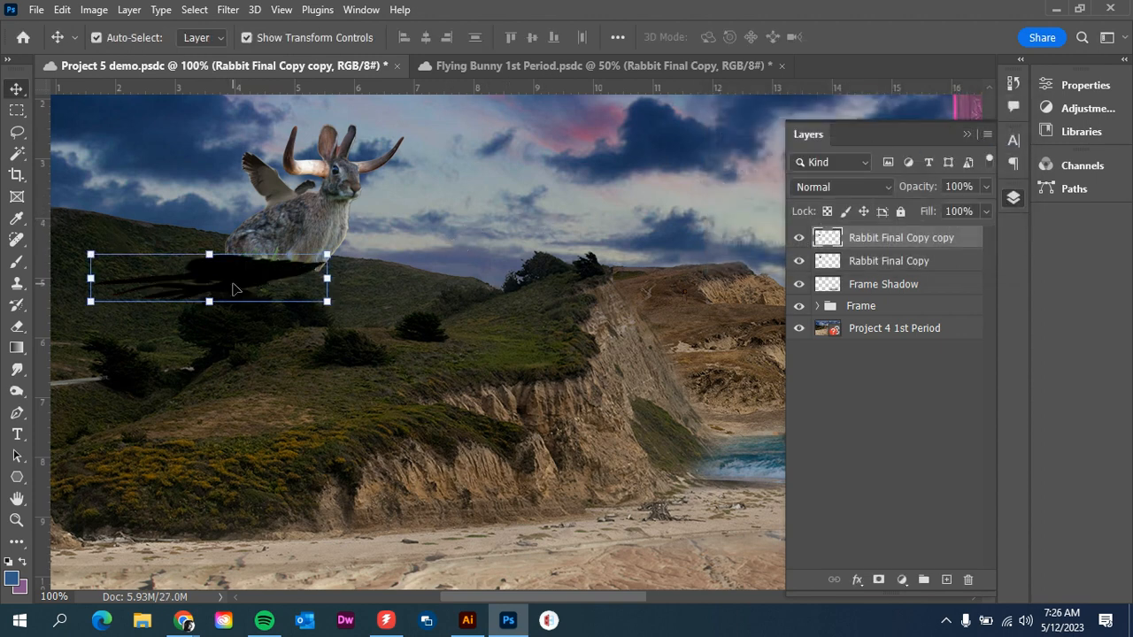
Soften the blackened rabbit copy with a Gaussian Blur of 7.8 pixels radius
click(227, 10)
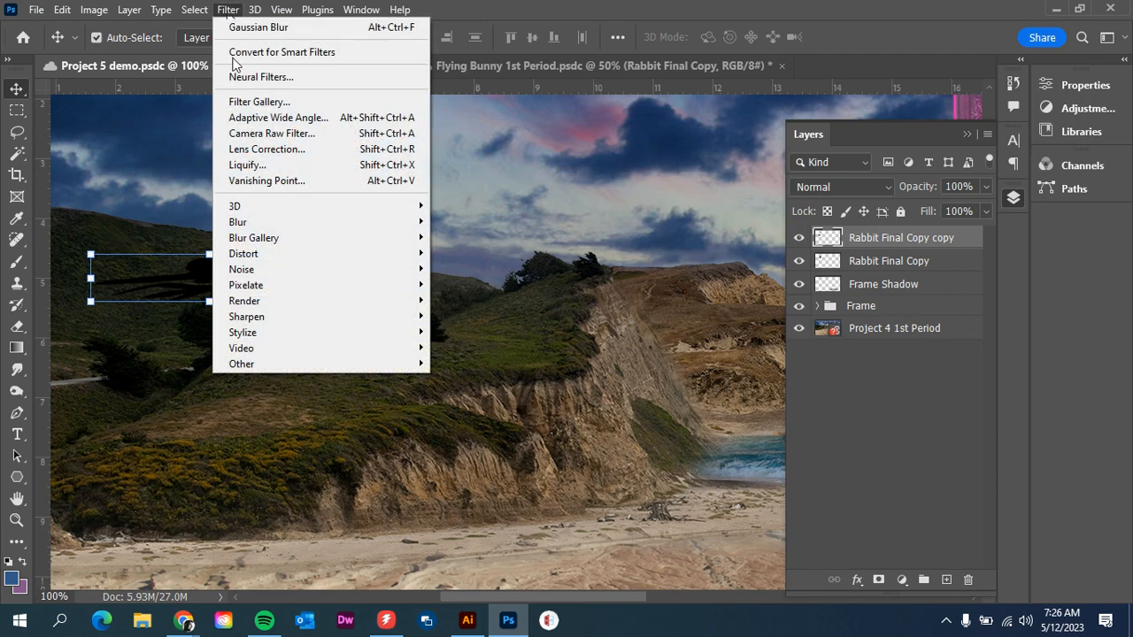
mouse_move(256, 222)
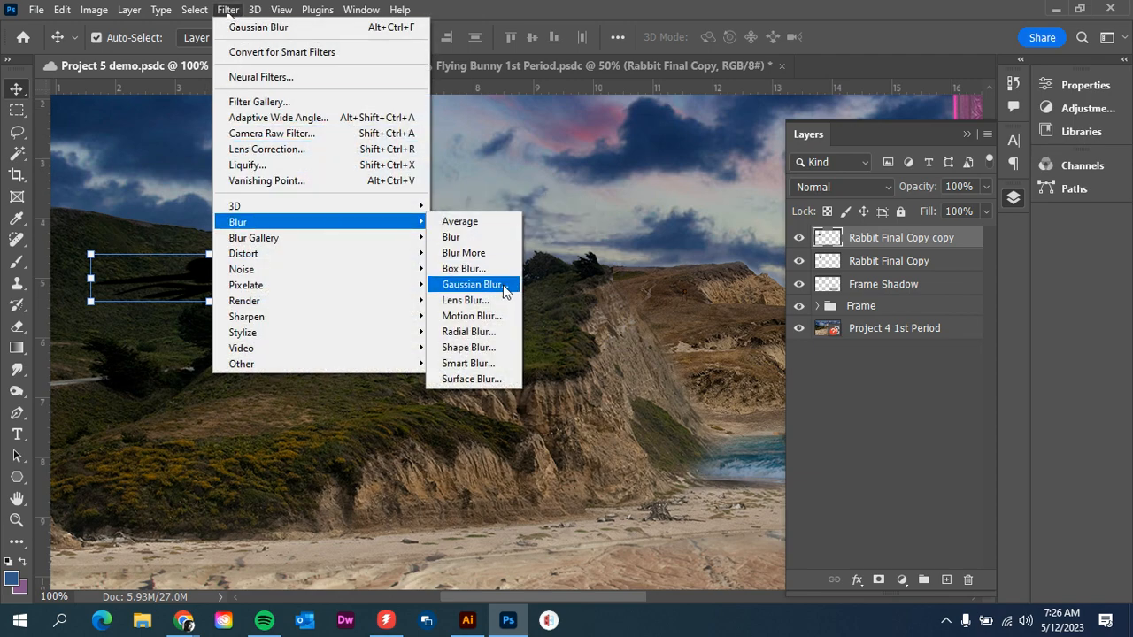
click(476, 286)
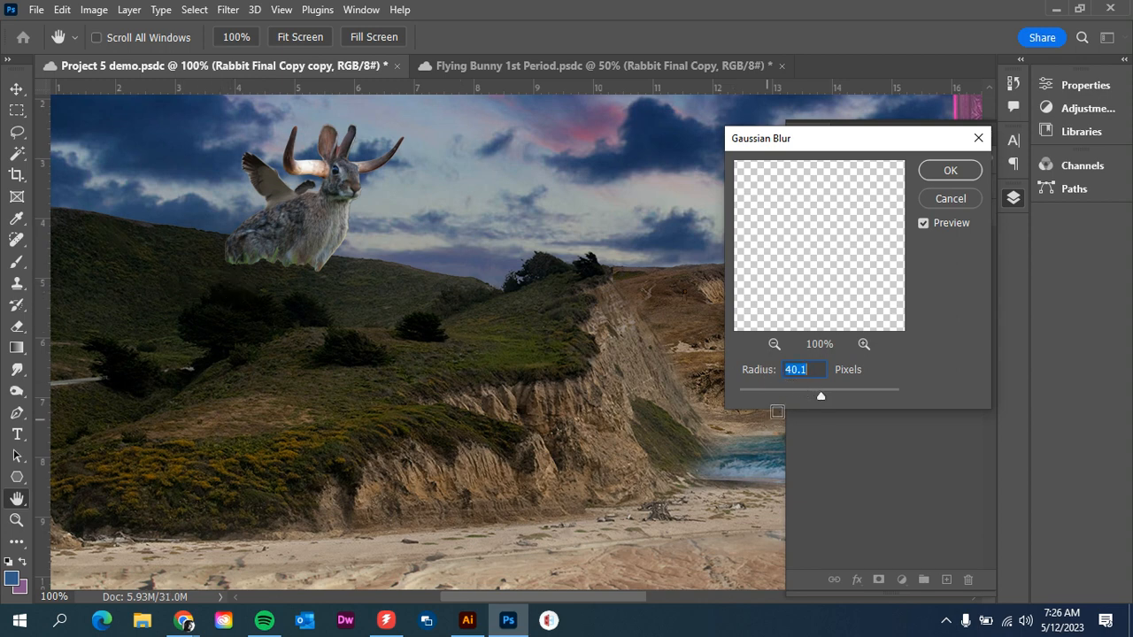
drag(821, 396, 782, 399)
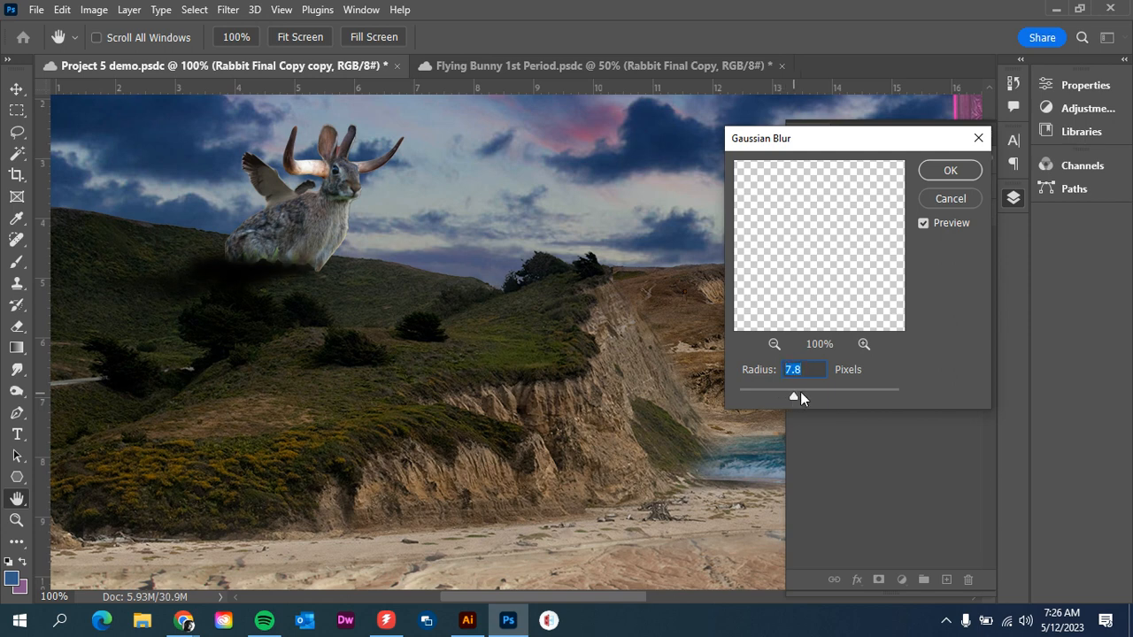
click(975, 166)
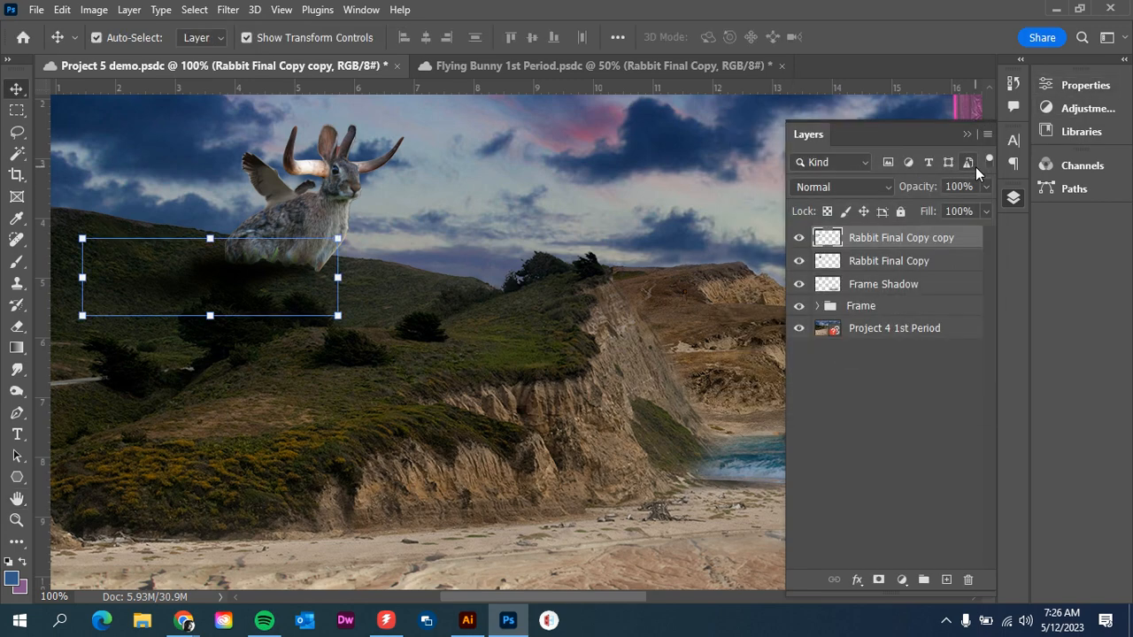
Rename the blurred copy's layer Rabbit Shadow and move it below the Rabbit Final Copy layer
double_click(889, 237)
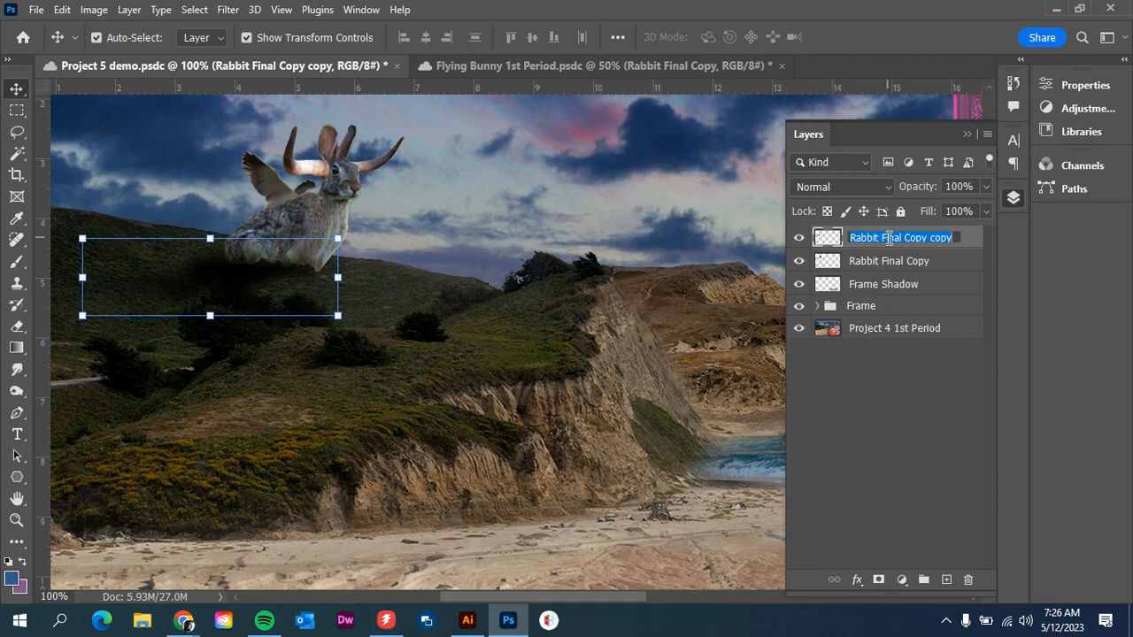
text(Rabbit Shadow)
key(Return)
drag(944, 238, 942, 262)
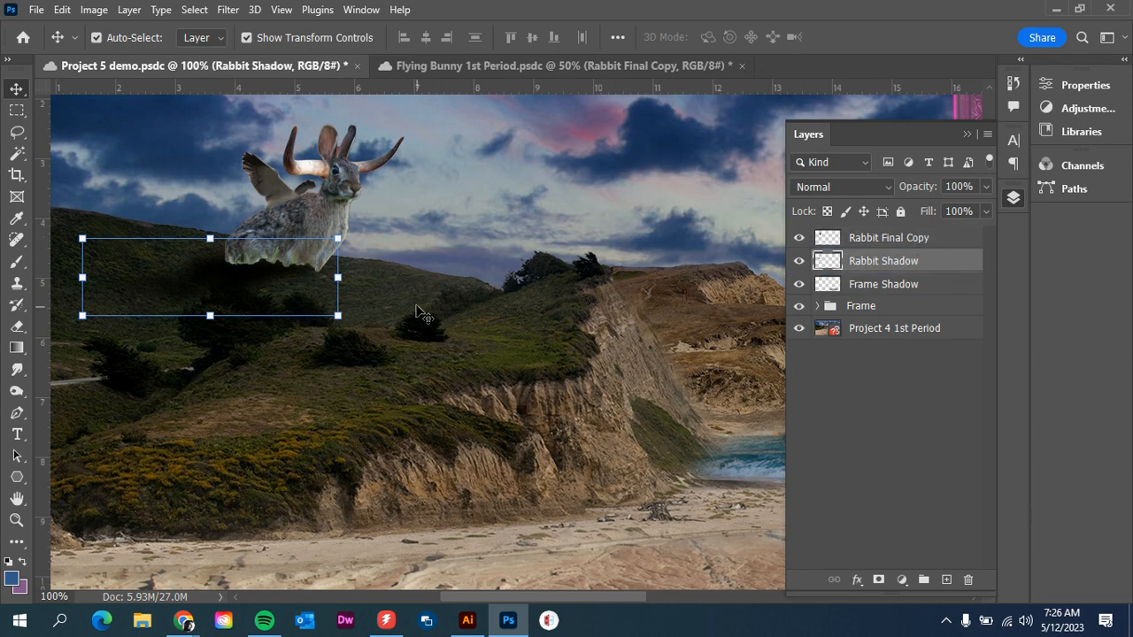
Set the Rabbit Shadow layer's blend mode to Soft Light and move the Frame Shadow layer below the Frame group
click(851, 189)
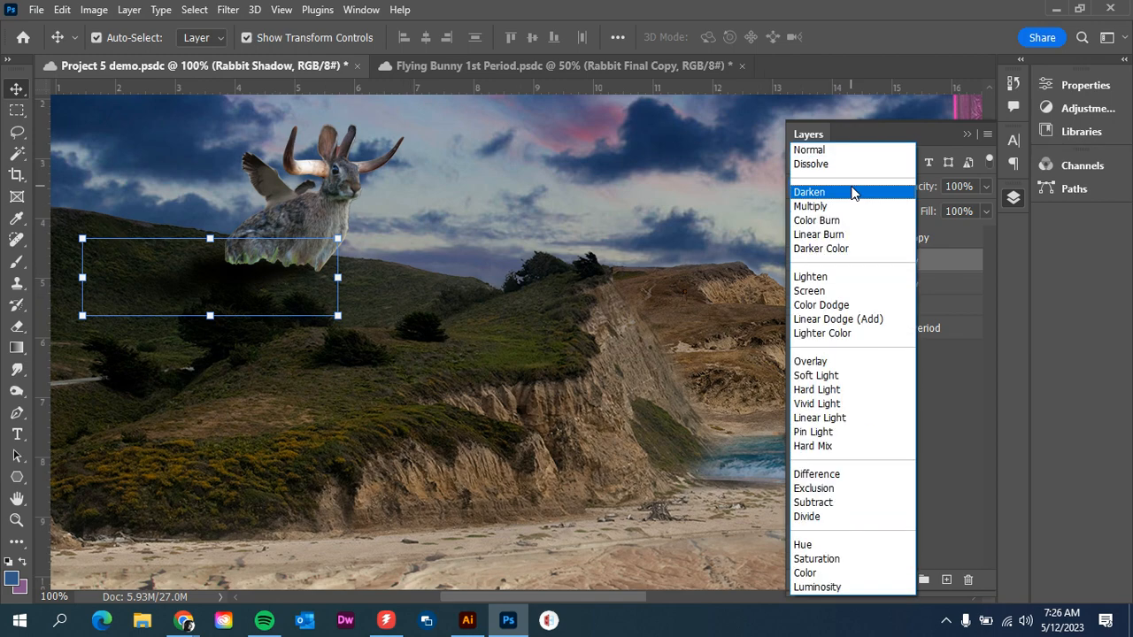
click(832, 377)
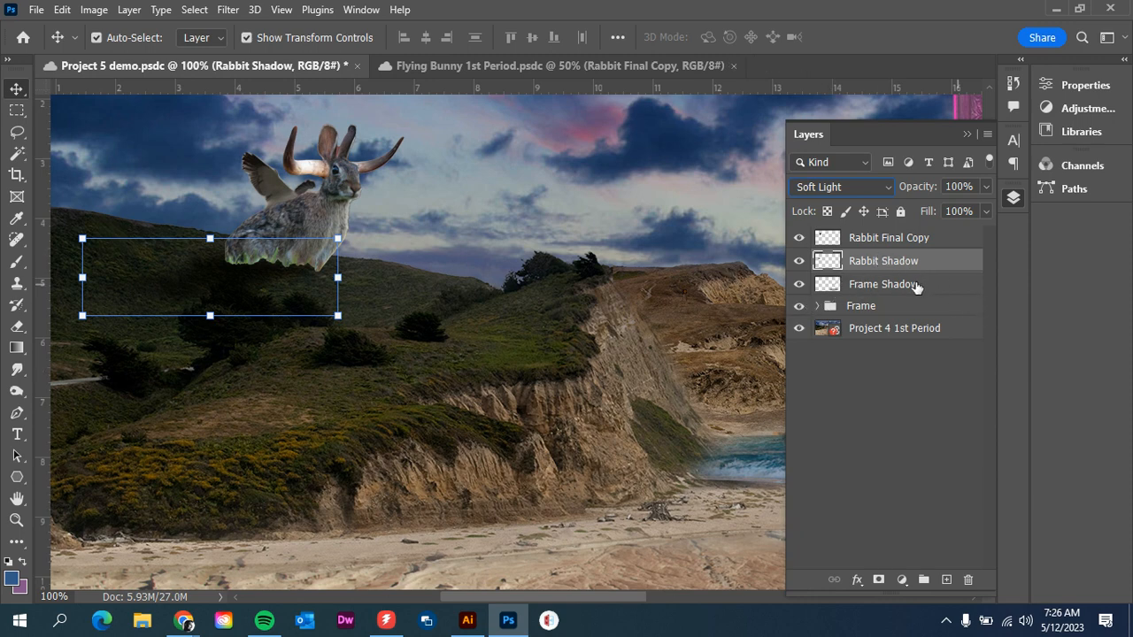
drag(917, 288, 922, 317)
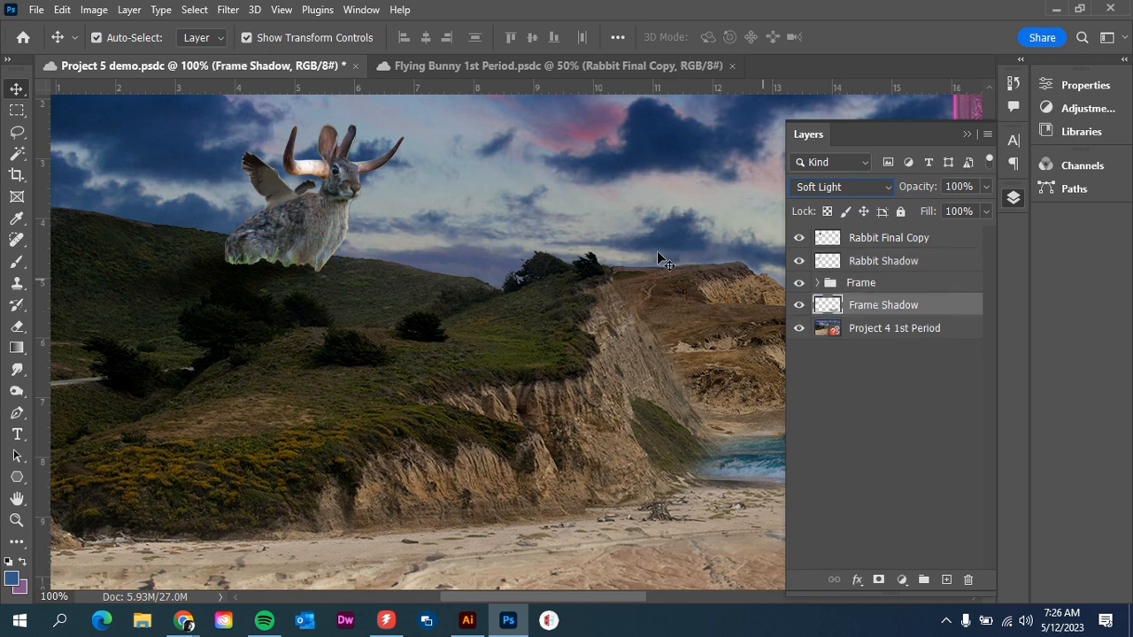
Examine how the rabbit and its shadow blend with the hill and sky, up close and in the whole composition
click(907, 256)
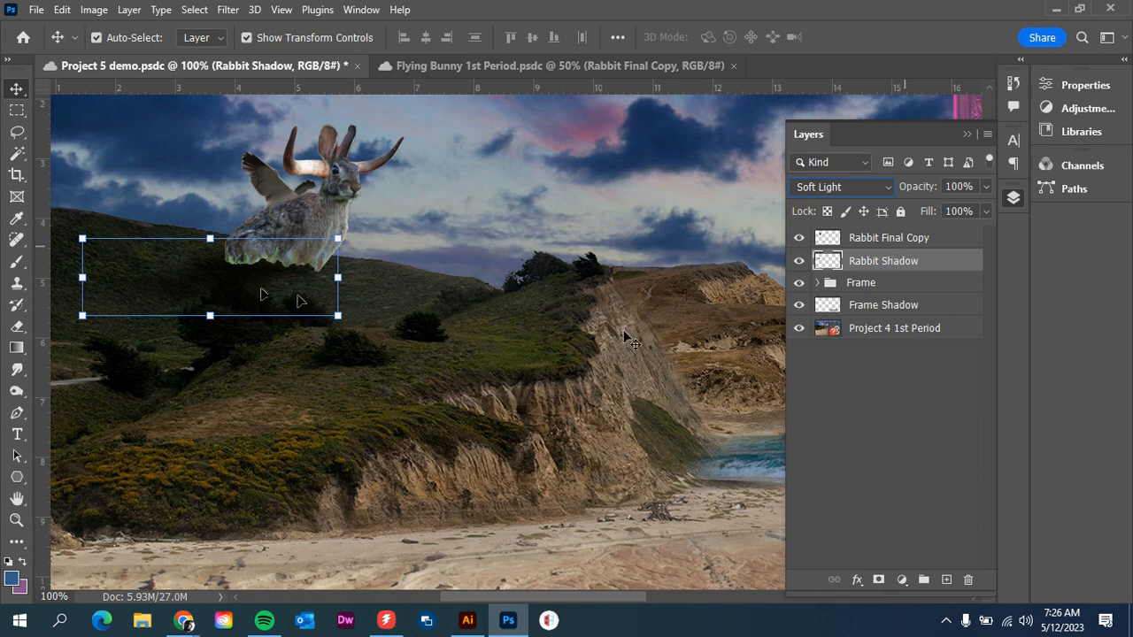
click(880, 240)
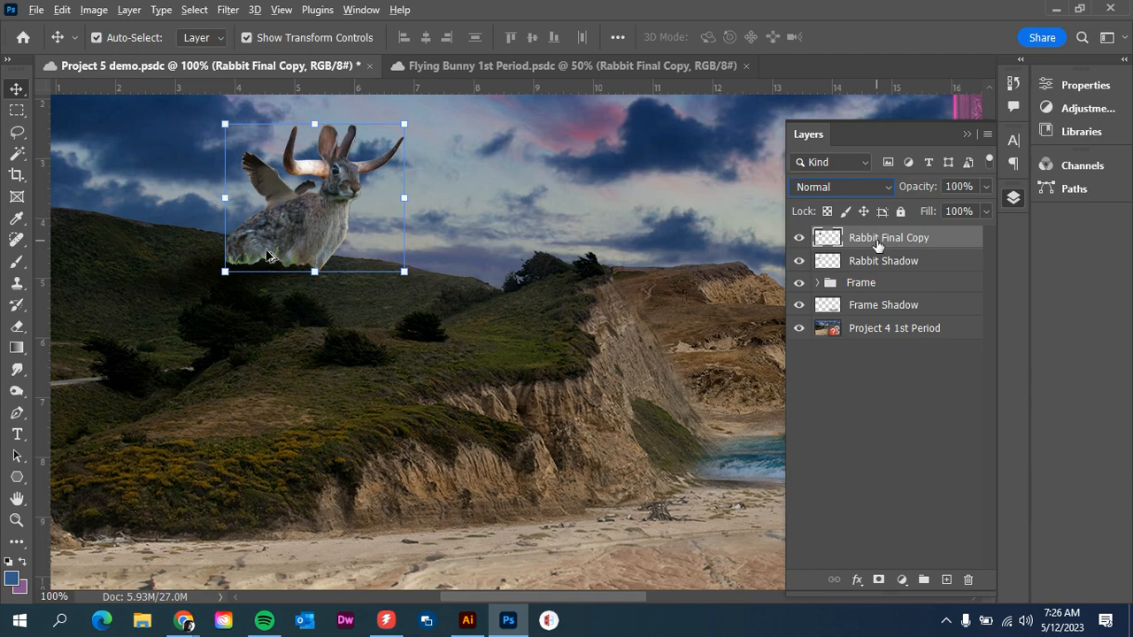
click(652, 235)
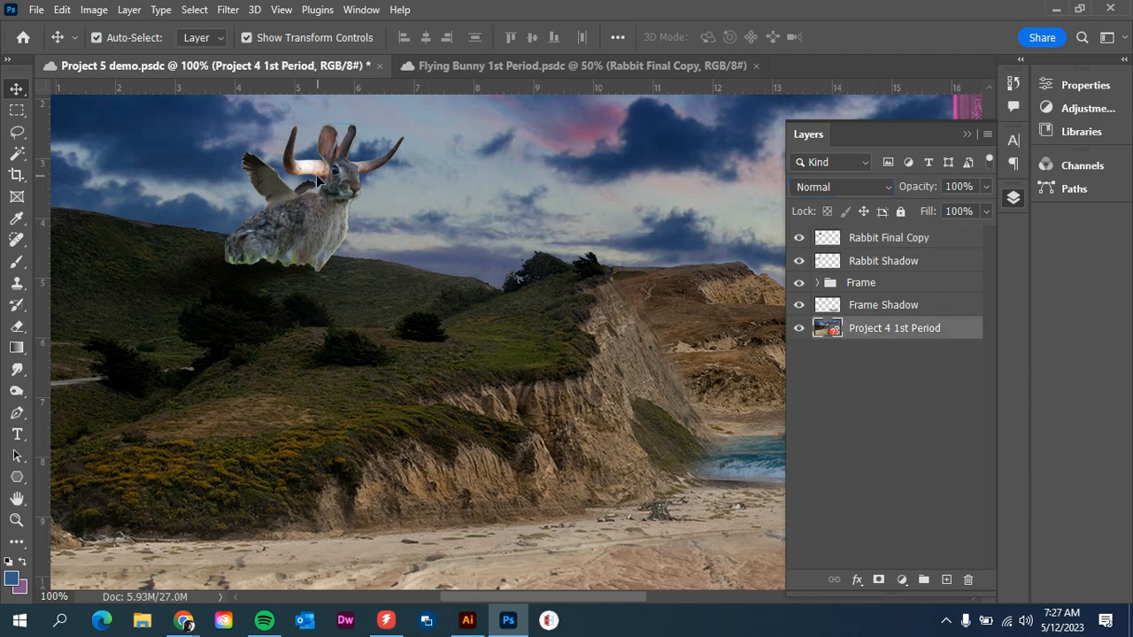
scroll(314, 174, up, 2)
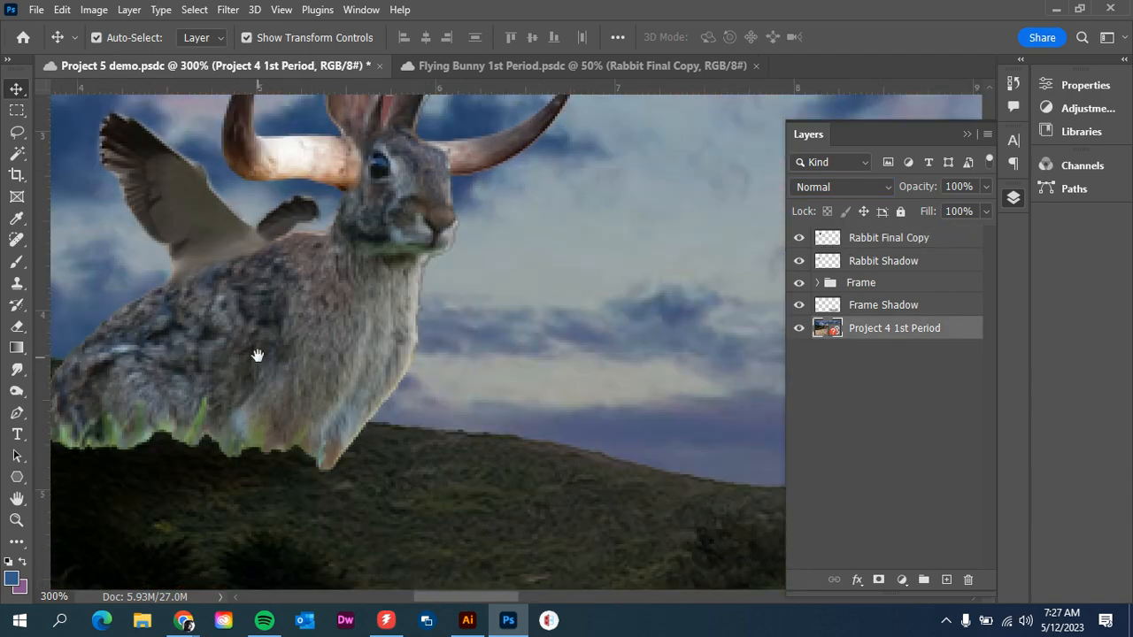
drag(258, 355, 378, 416)
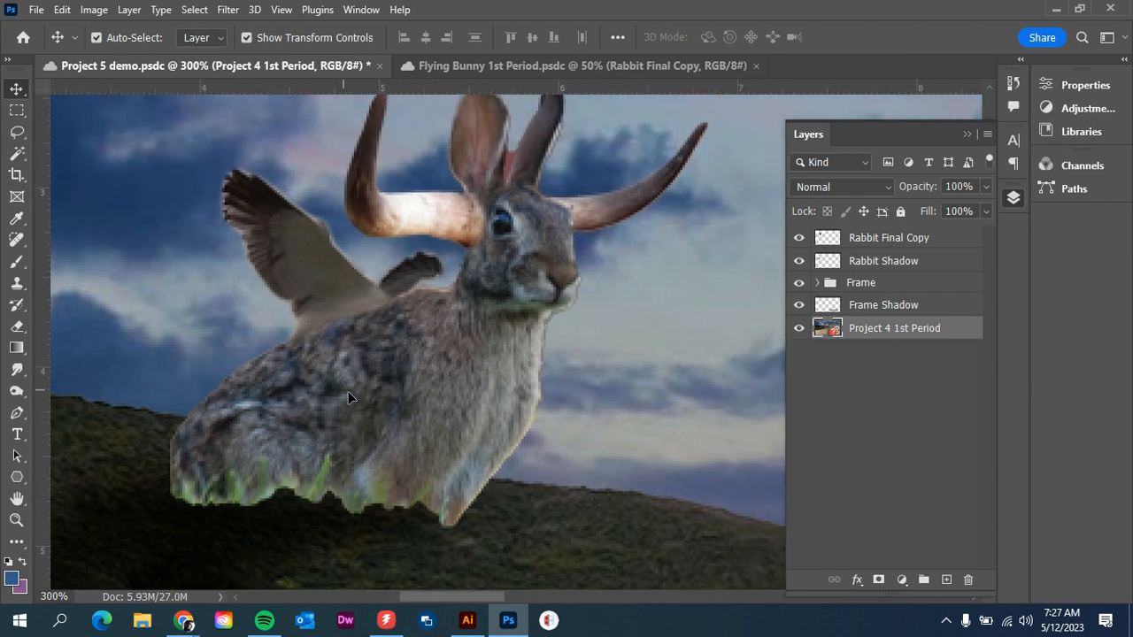
scroll(512, 365, down, 4)
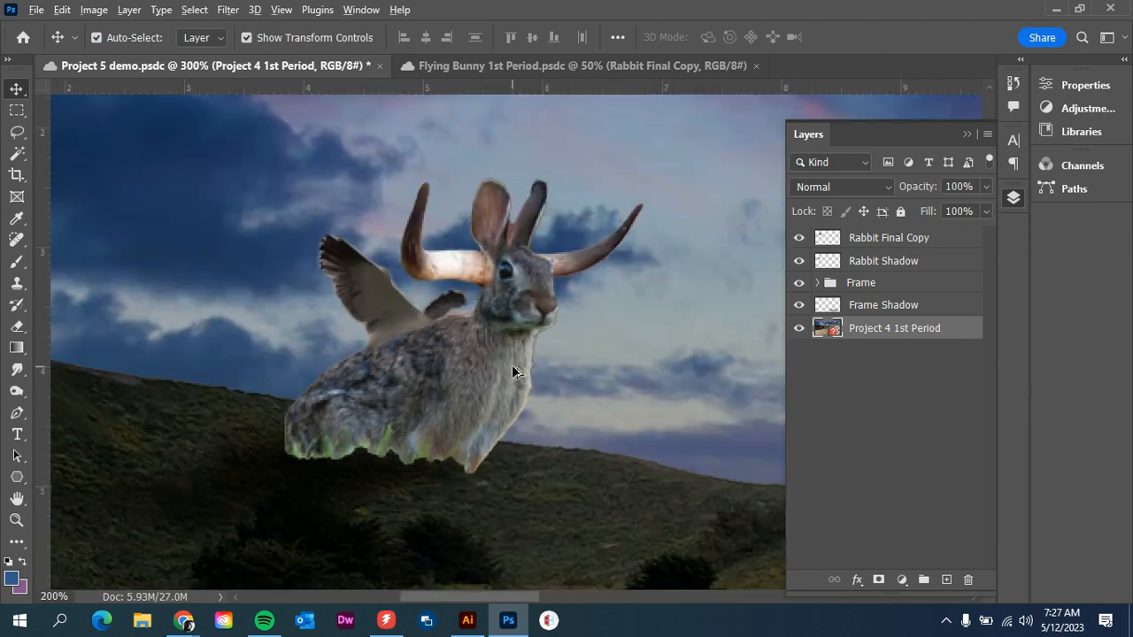
scroll(536, 394, down, 2)
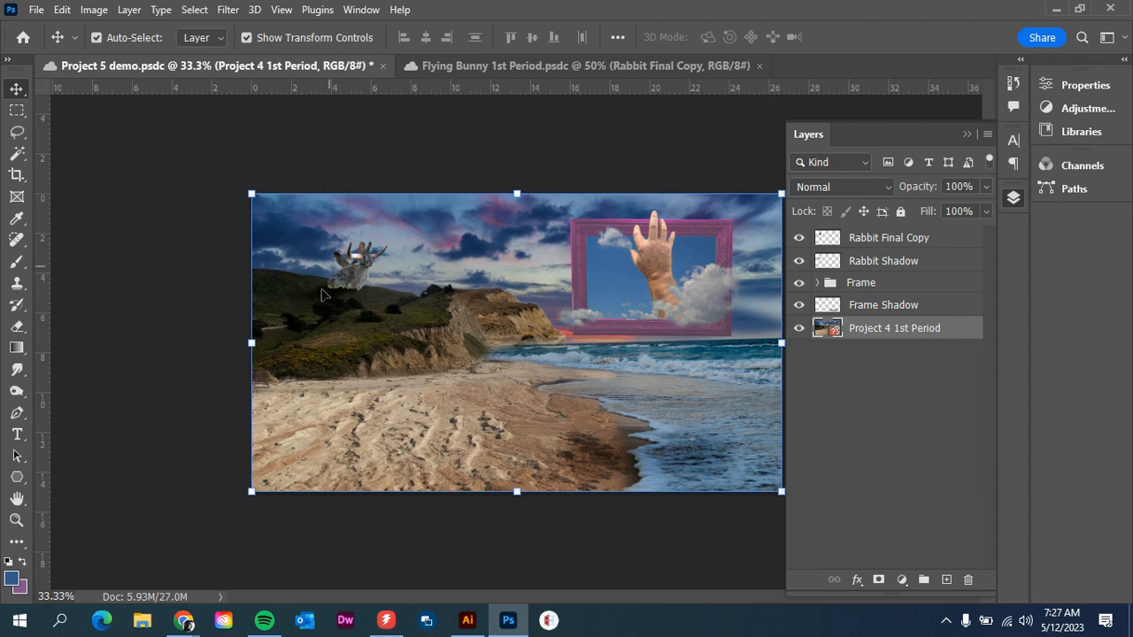
Convert the Rabbit Final Copy layer to a smart object
click(904, 241)
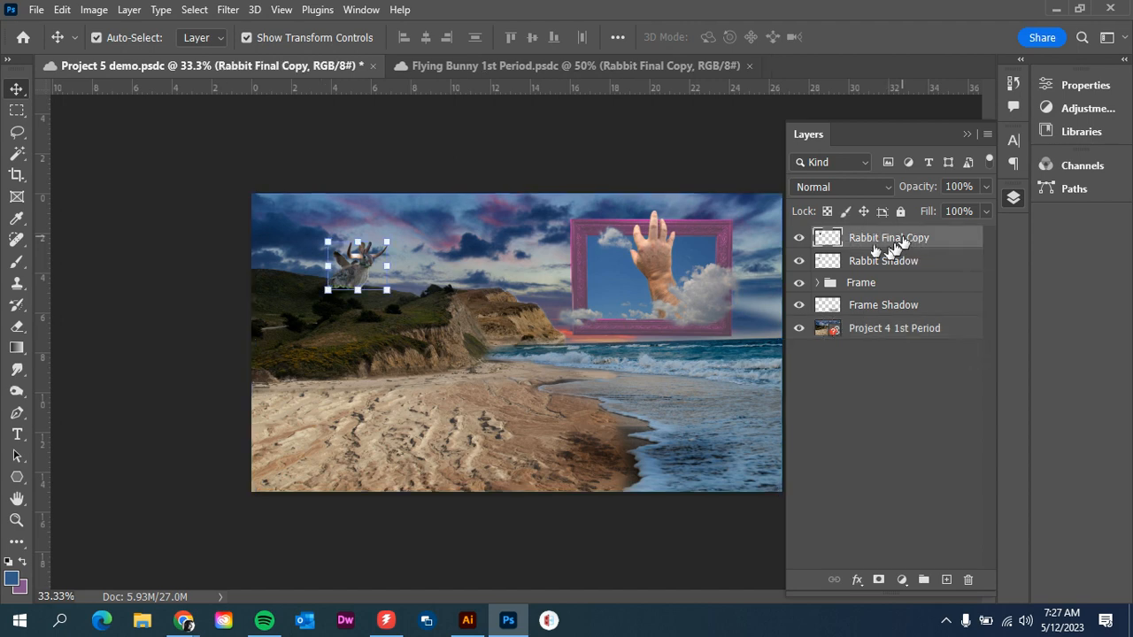
right_click(894, 246)
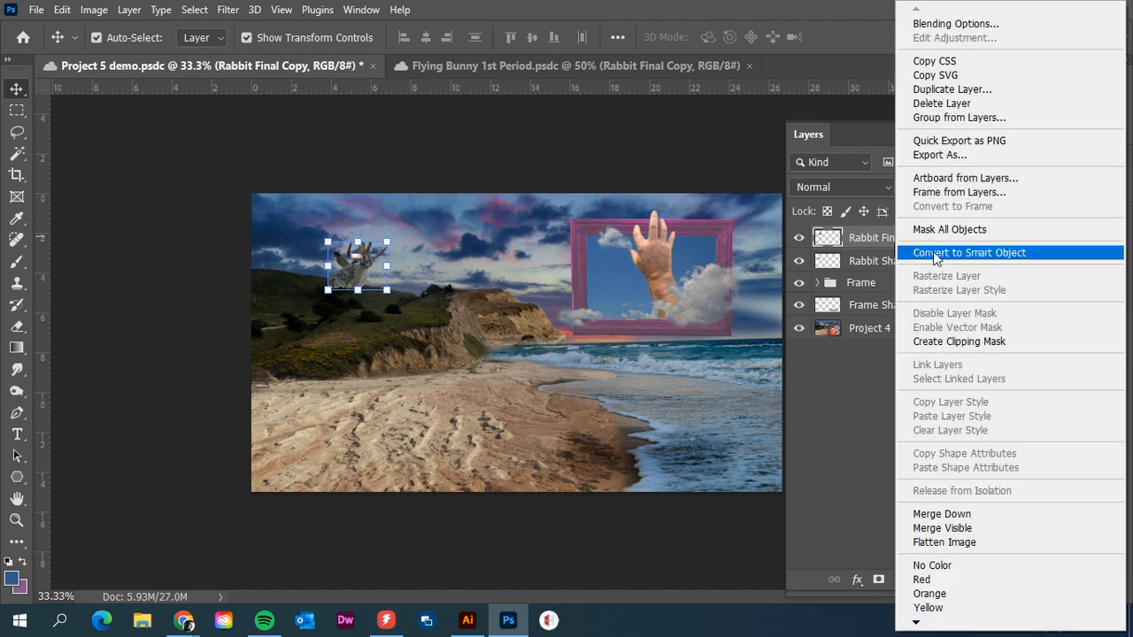
click(936, 254)
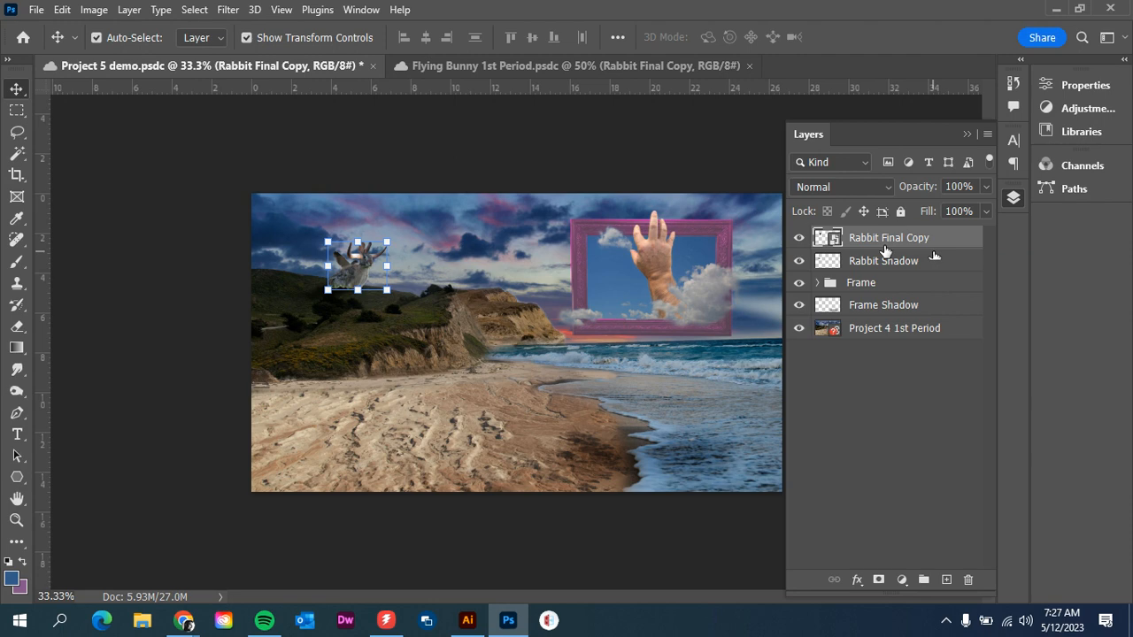
Set up a Photo Filter adjustment on the Rabbit Final Copy layer with Cooling Filter (LBB) at 28% density
click(96, 13)
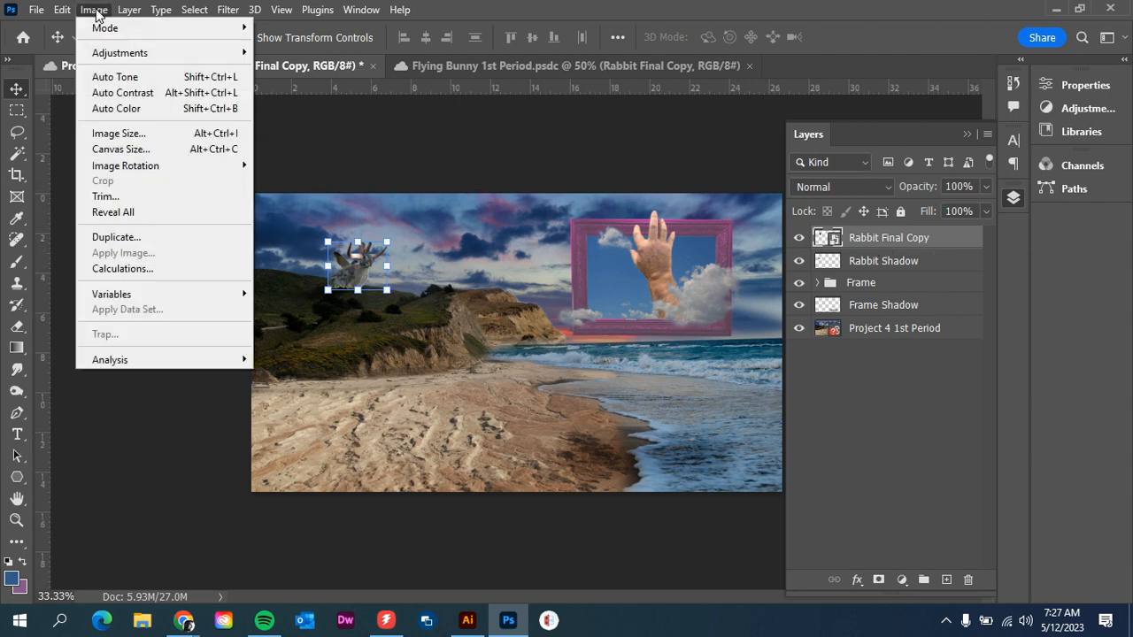
mouse_move(105, 57)
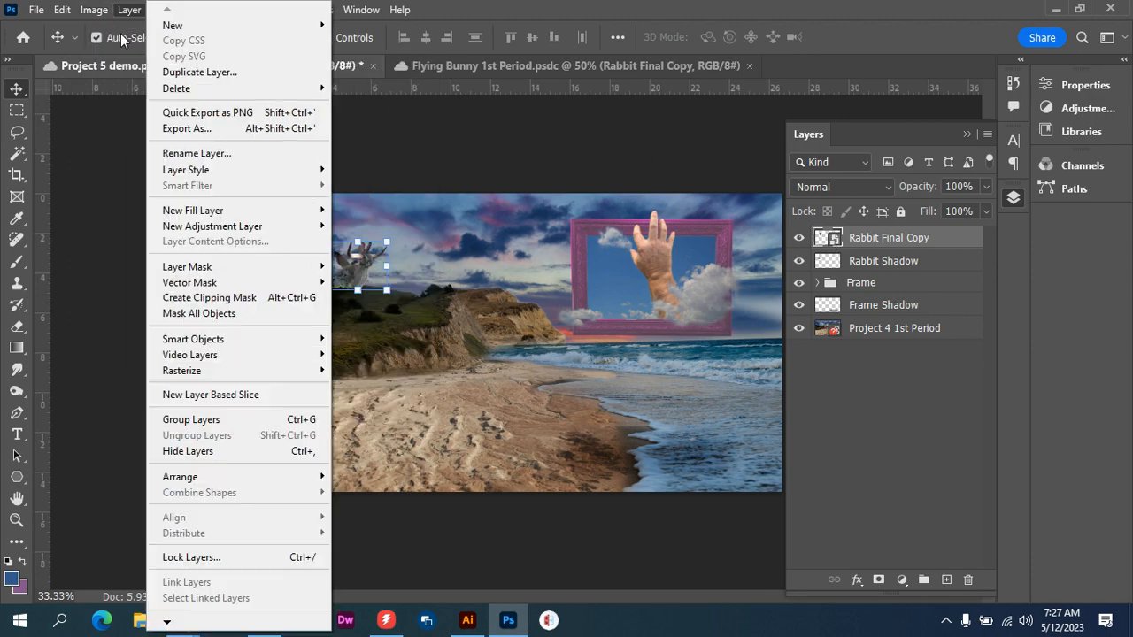
mouse_move(68, 10)
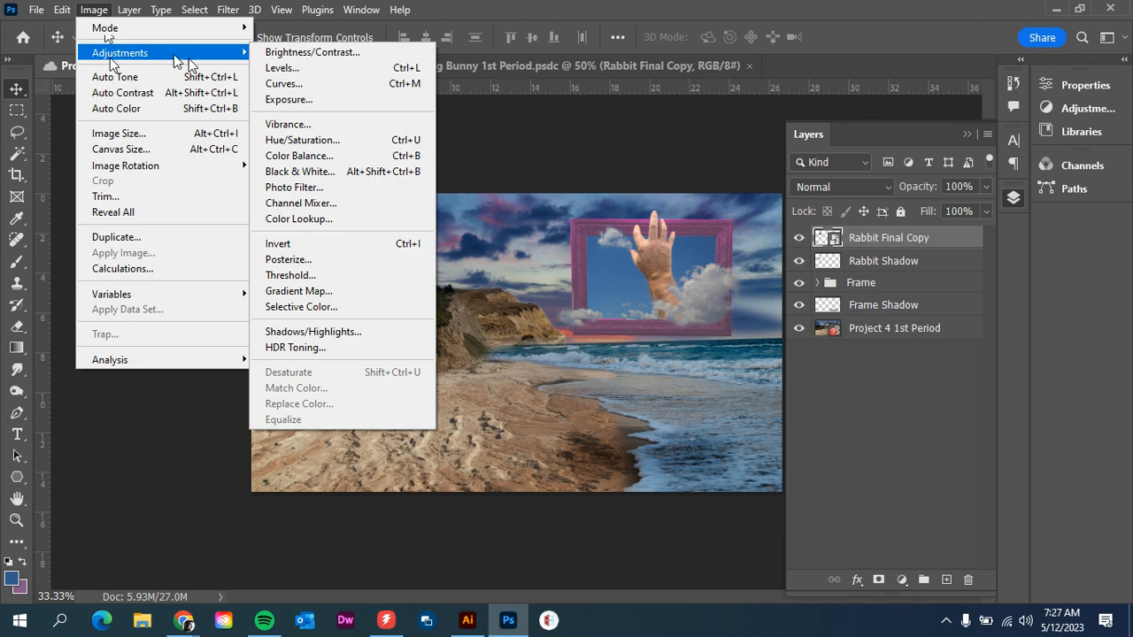
click(314, 187)
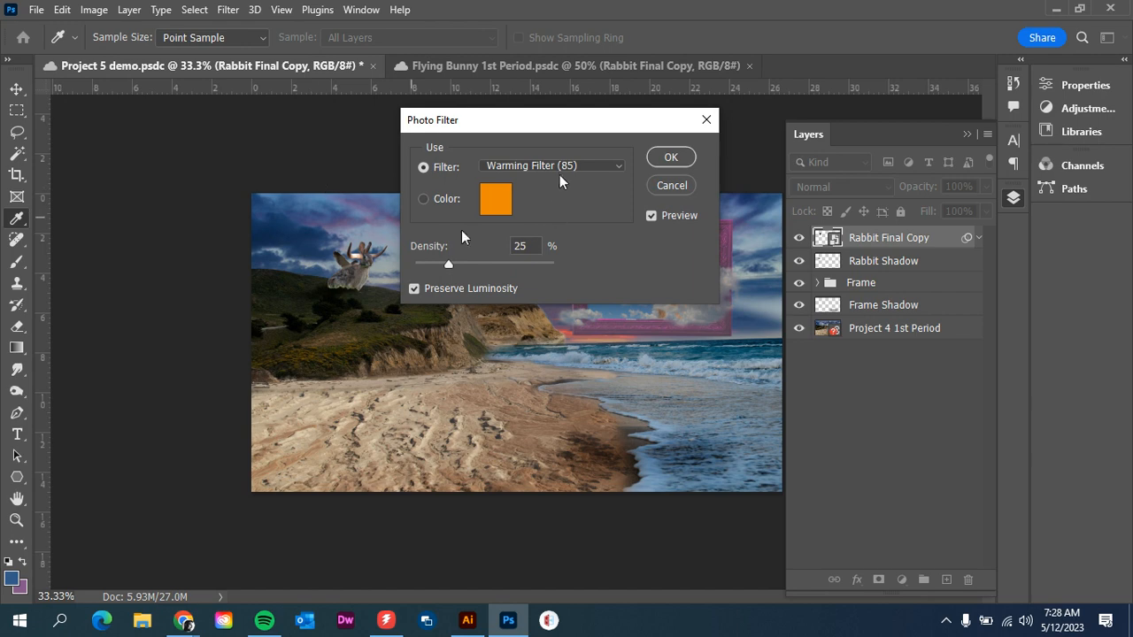
click(498, 169)
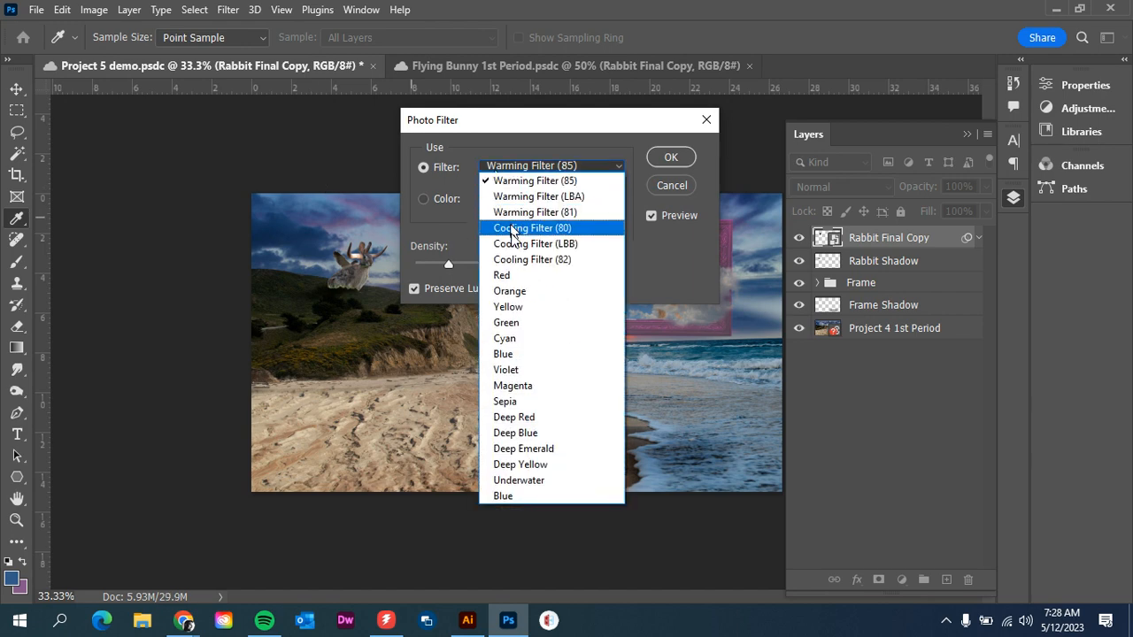
click(512, 243)
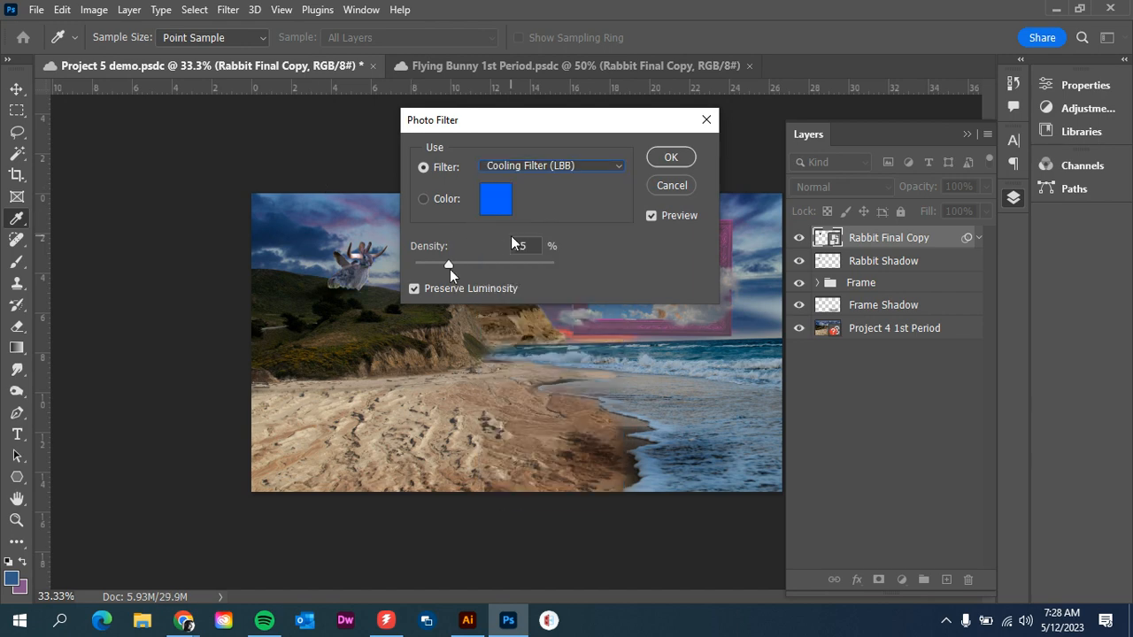
mouse_move(450, 263)
mouse_down()
mouse_move(549, 263)
mouse_move(454, 262)
mouse_up()
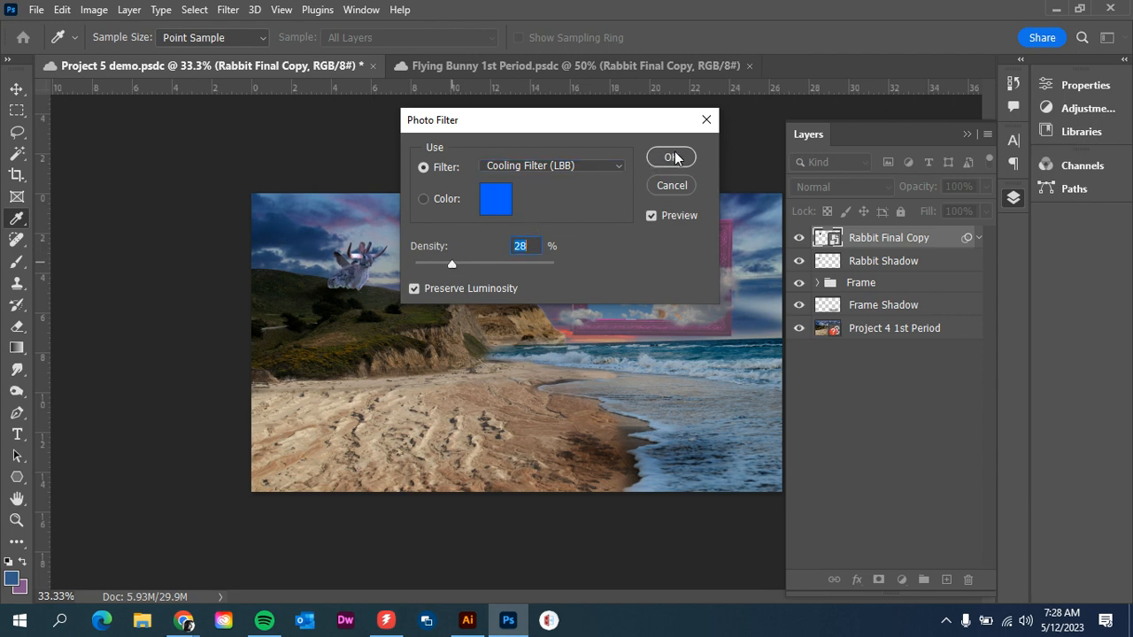
click(584, 167)
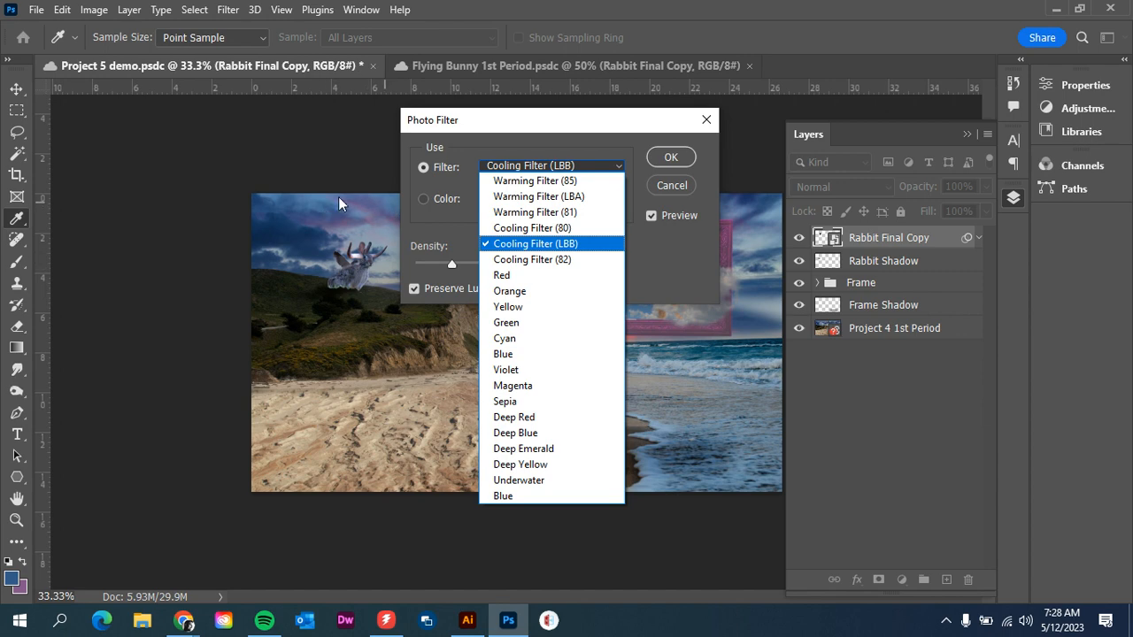
click(504, 245)
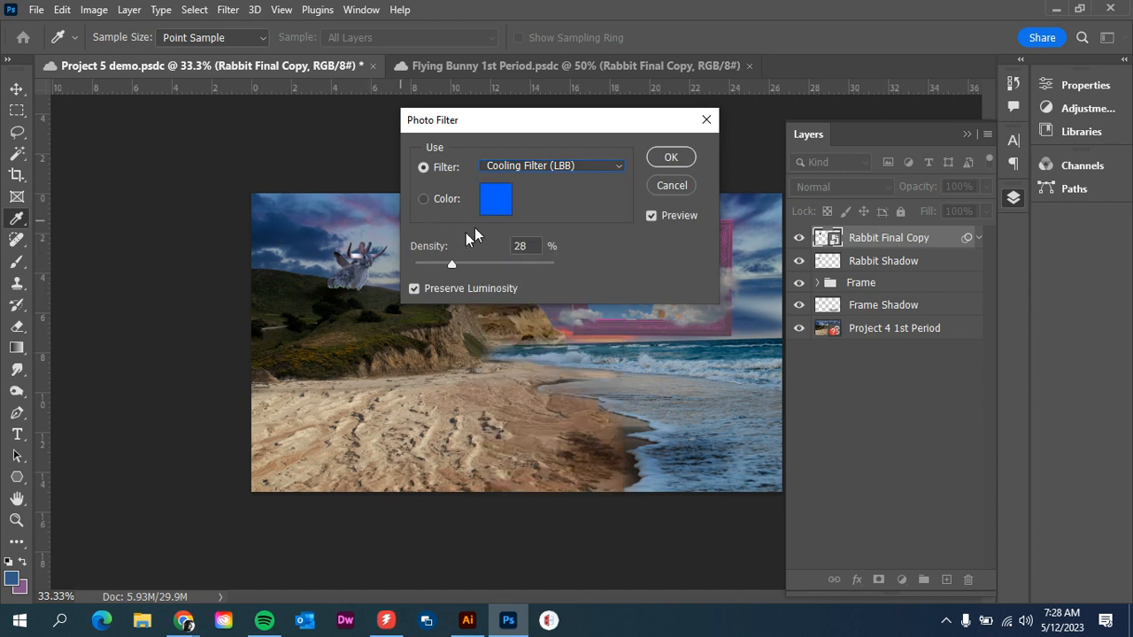
click(496, 202)
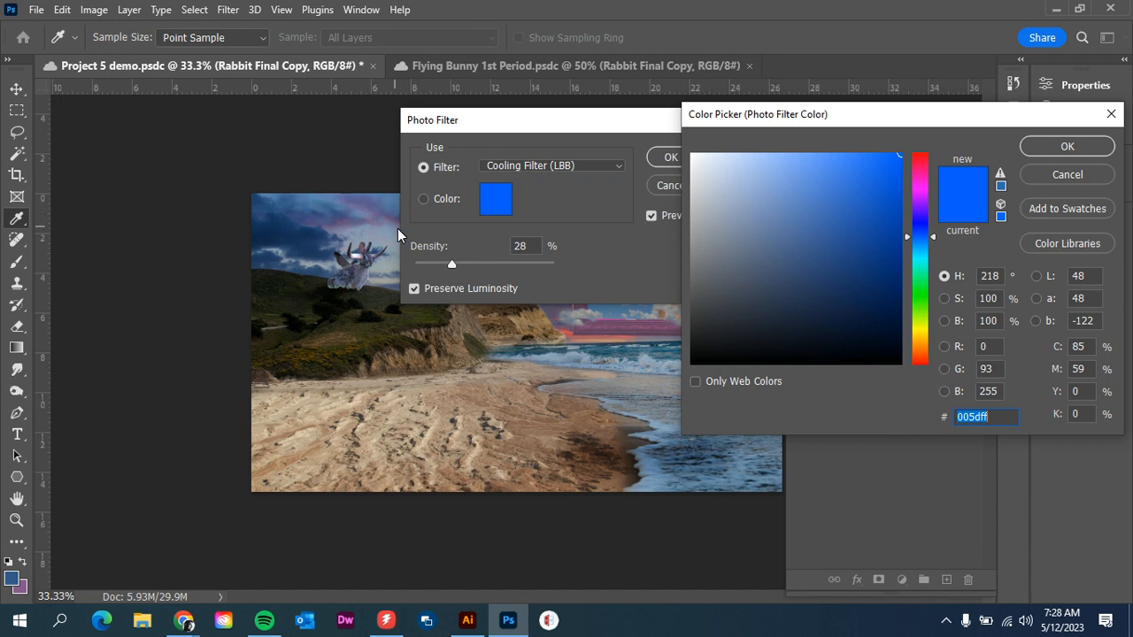
mouse_move(808, 178)
mouse_down()
mouse_move(828, 160)
mouse_move(827, 188)
mouse_up()
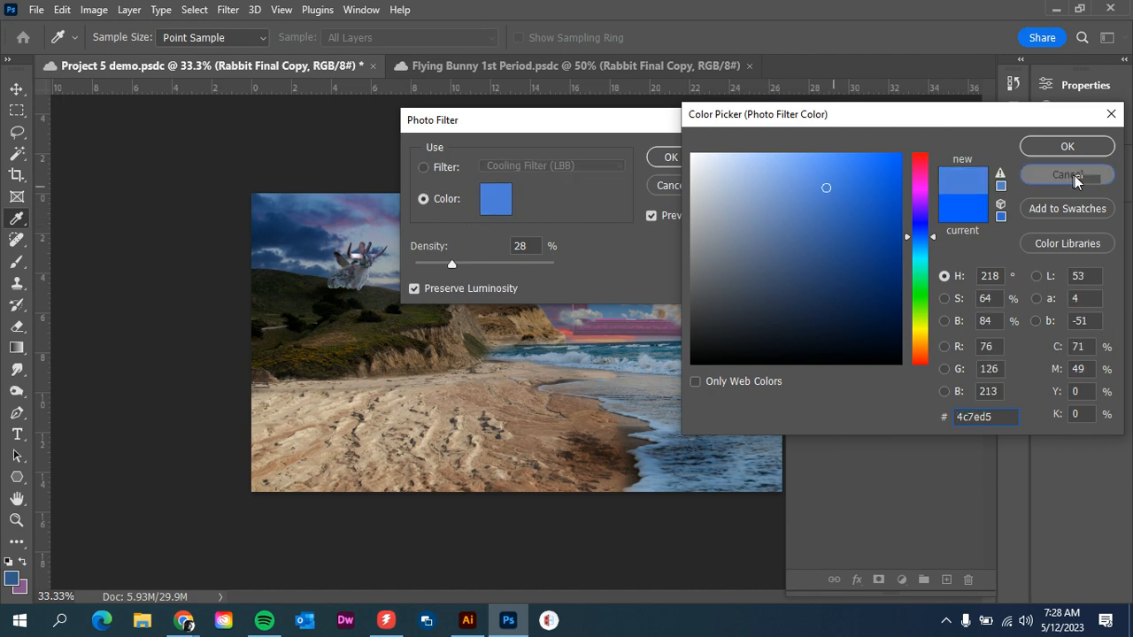
click(1067, 175)
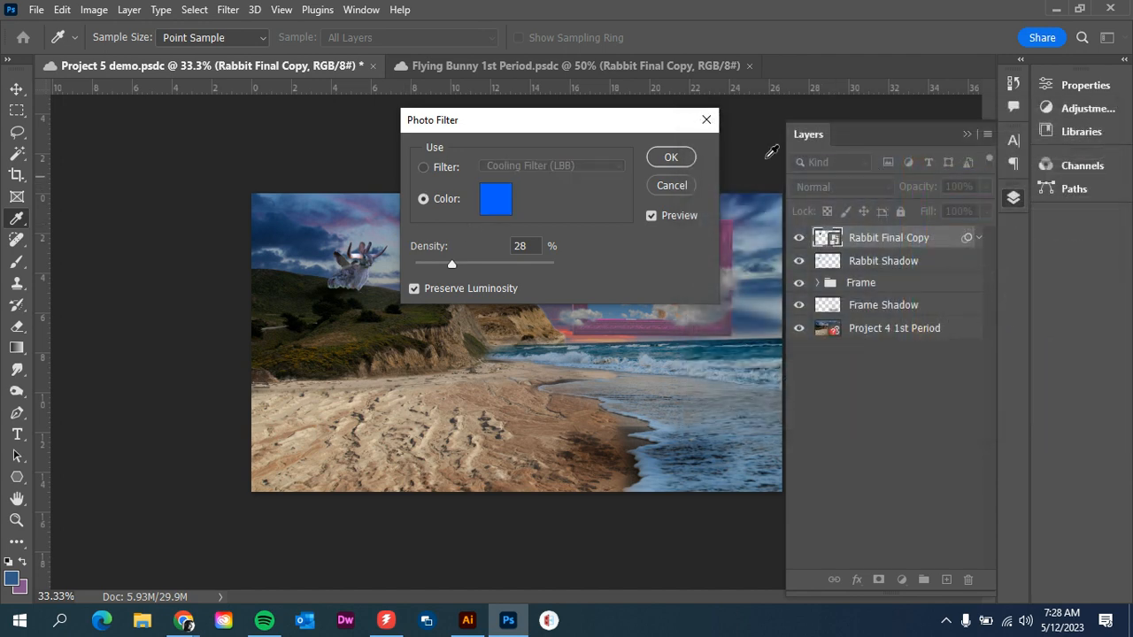
Apply the photo filter to the Rabbit Final Copy layer and check the rabbit's tint against the scene
click(675, 158)
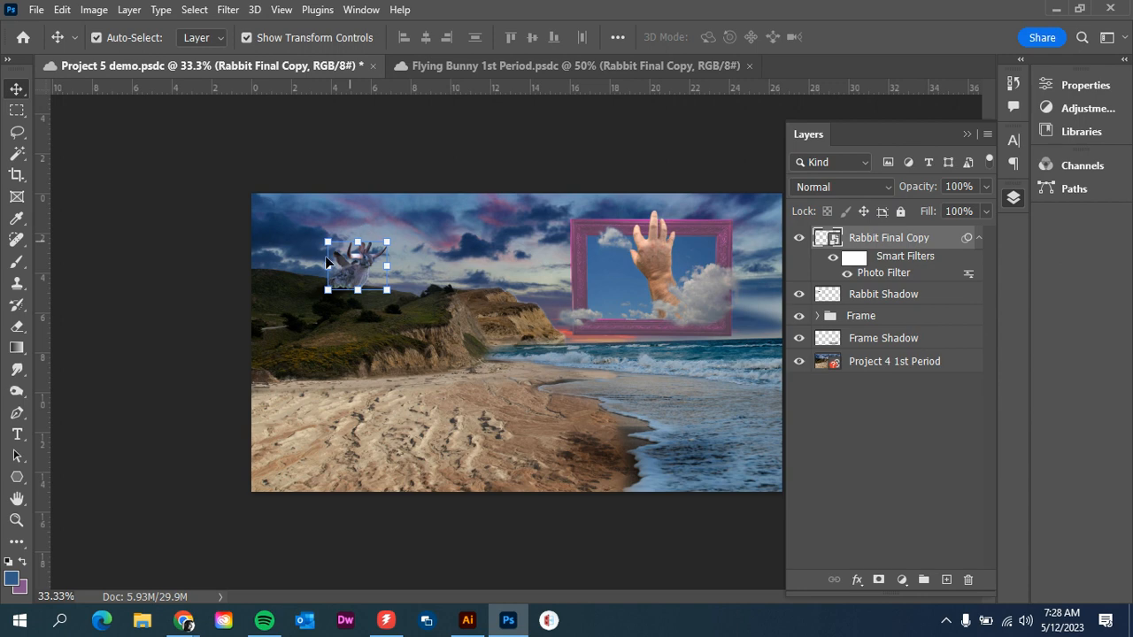
click(413, 319)
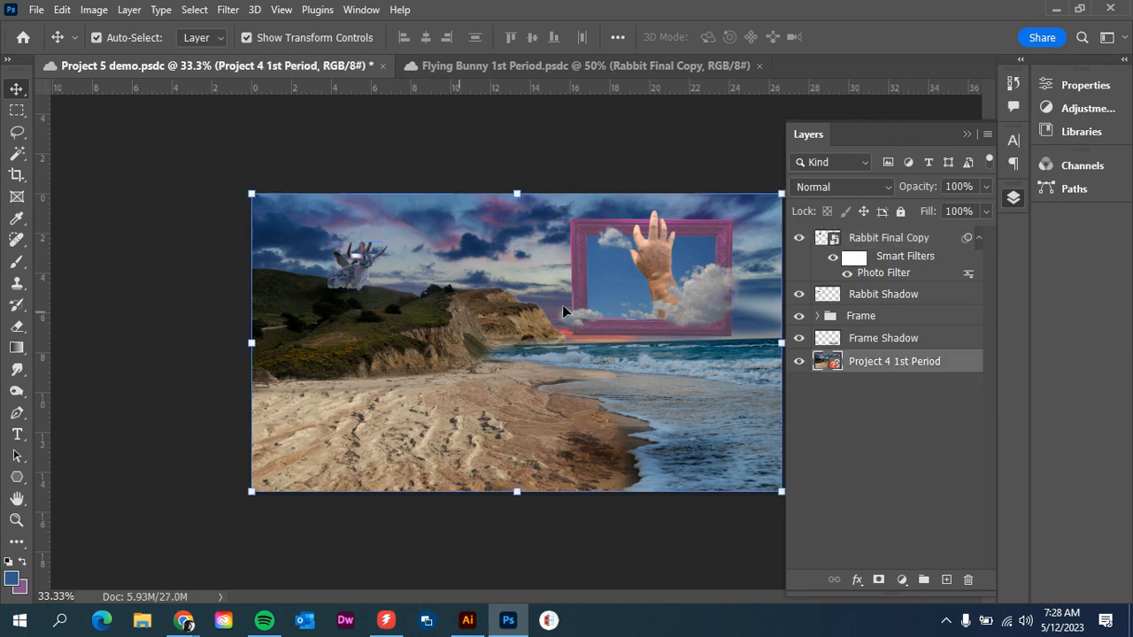
click(834, 264)
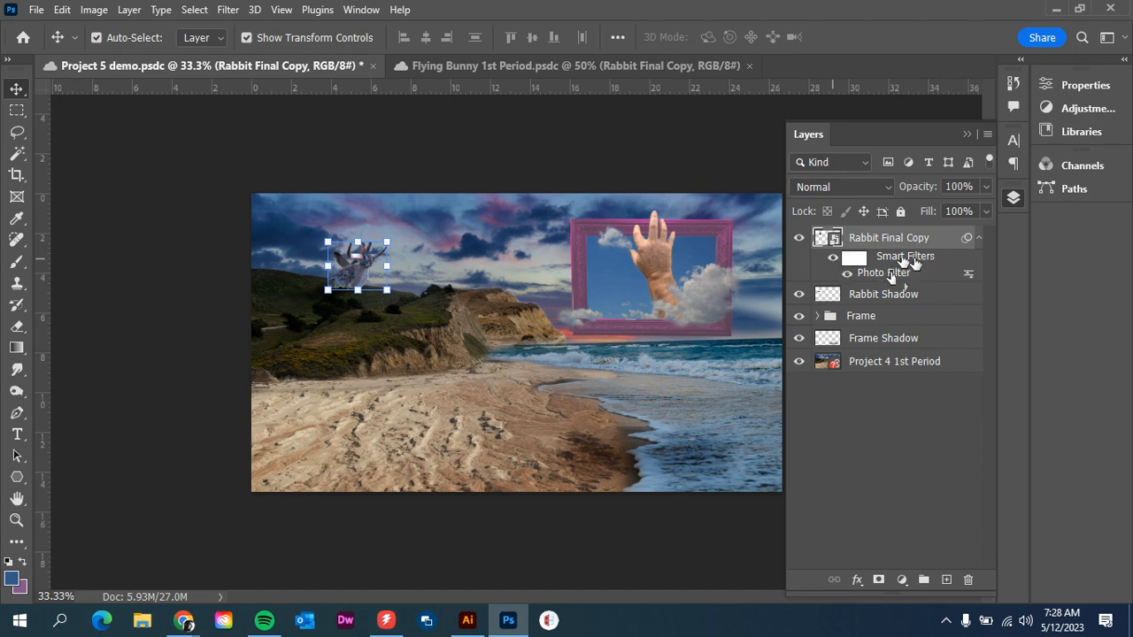
click(360, 324)
click(212, 351)
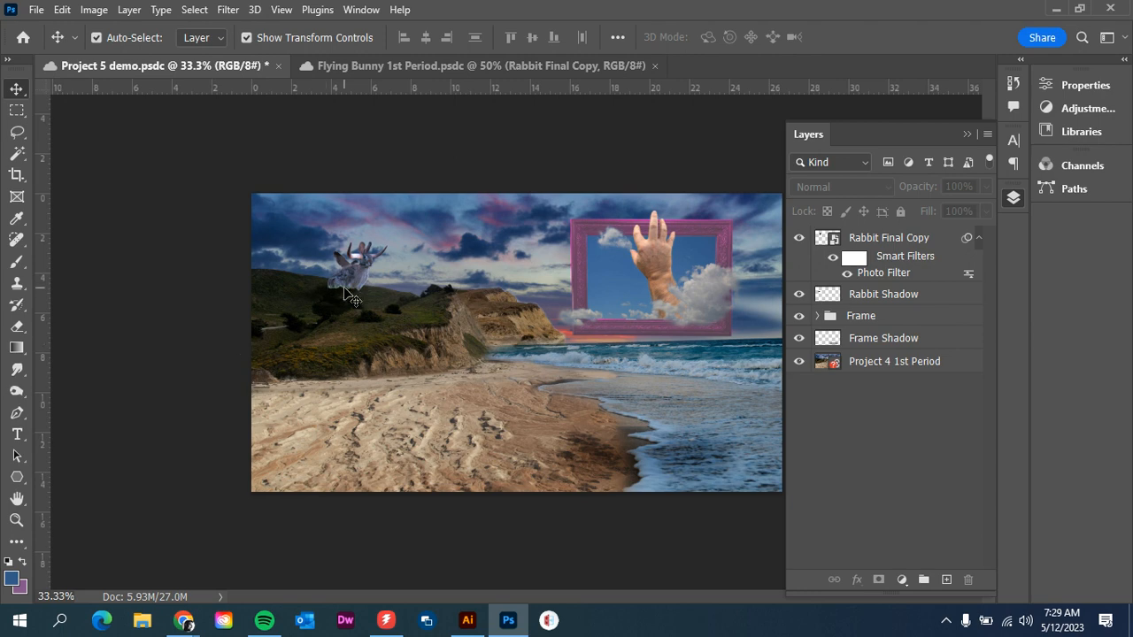
click(921, 241)
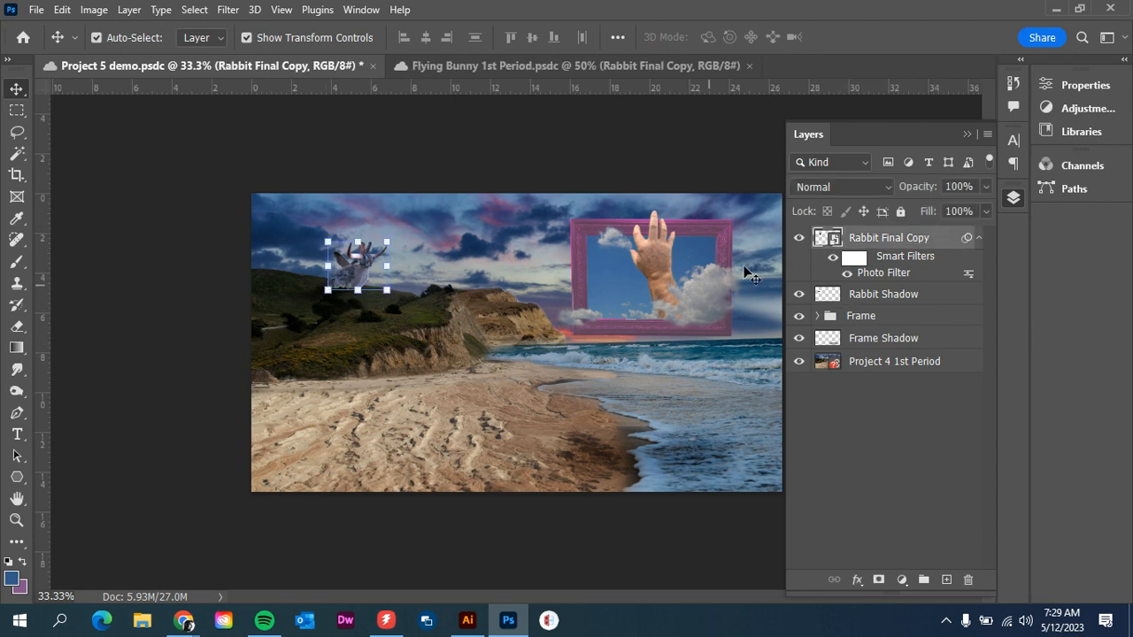
Save the document and rasterize the Rabbit Final Copy layer in preparation for the Burn tool
scroll(356, 281, up, 4)
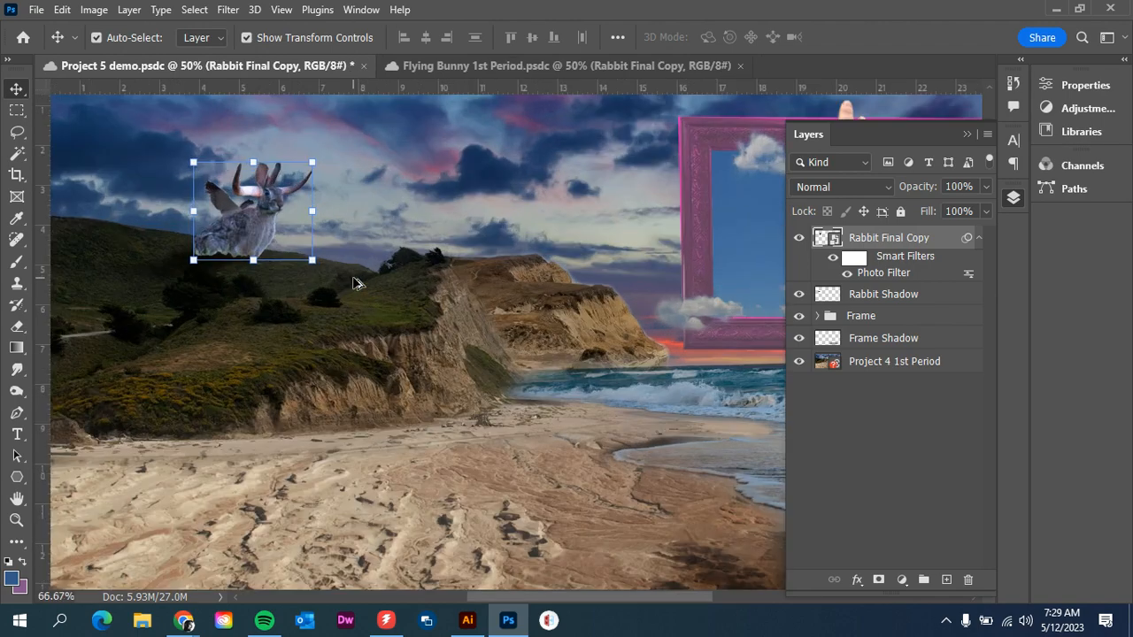
drag(303, 281, 438, 380)
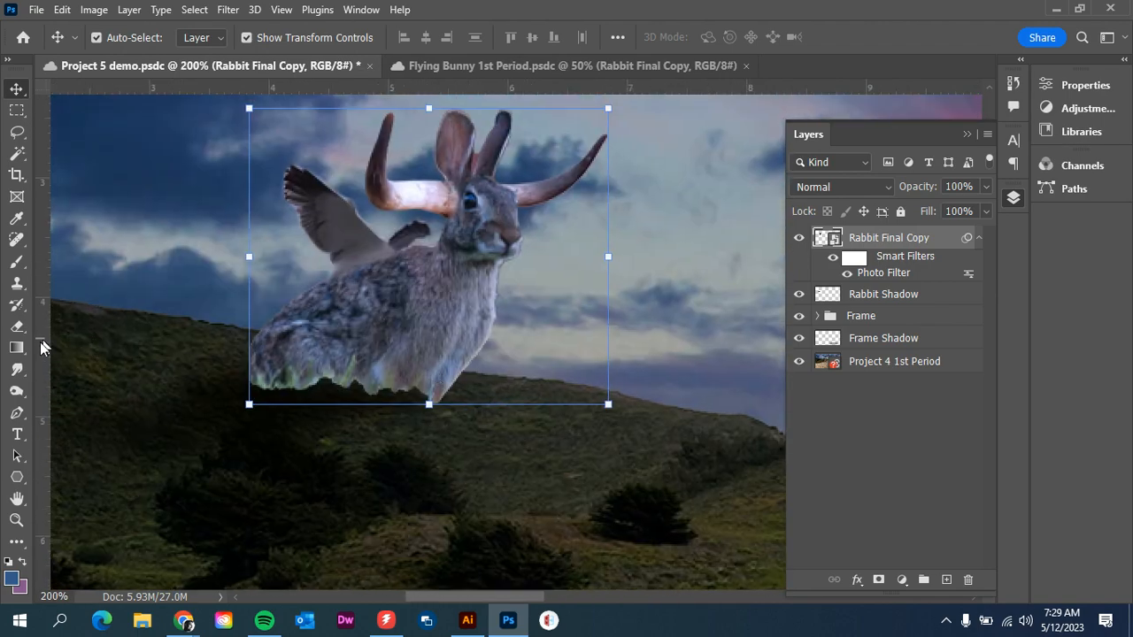
click(12, 397)
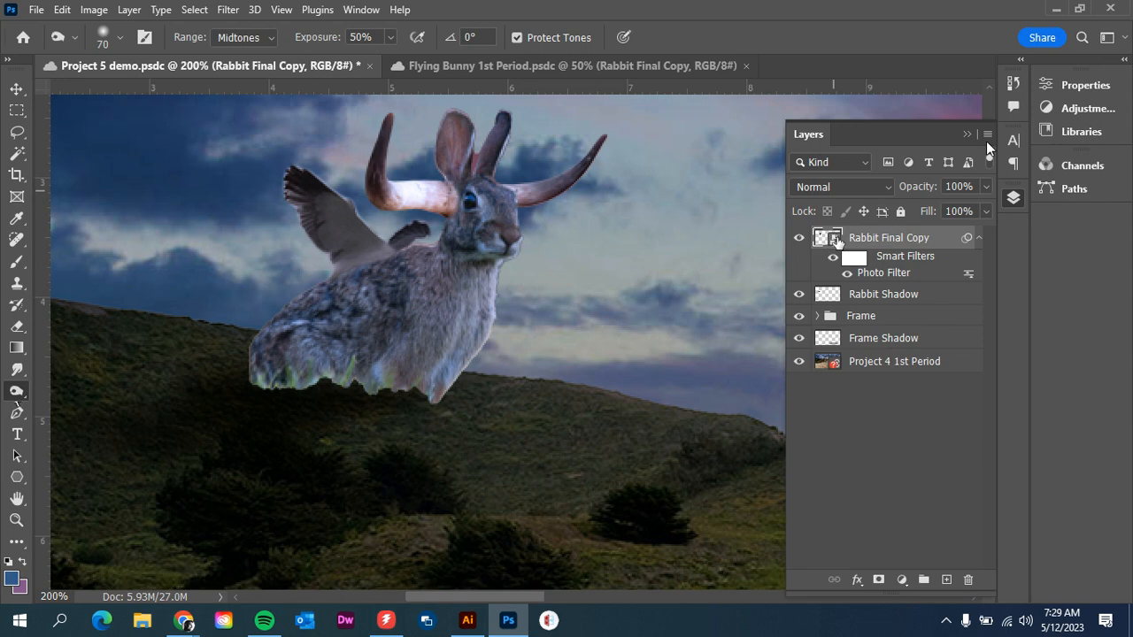
key(ctrl+s)
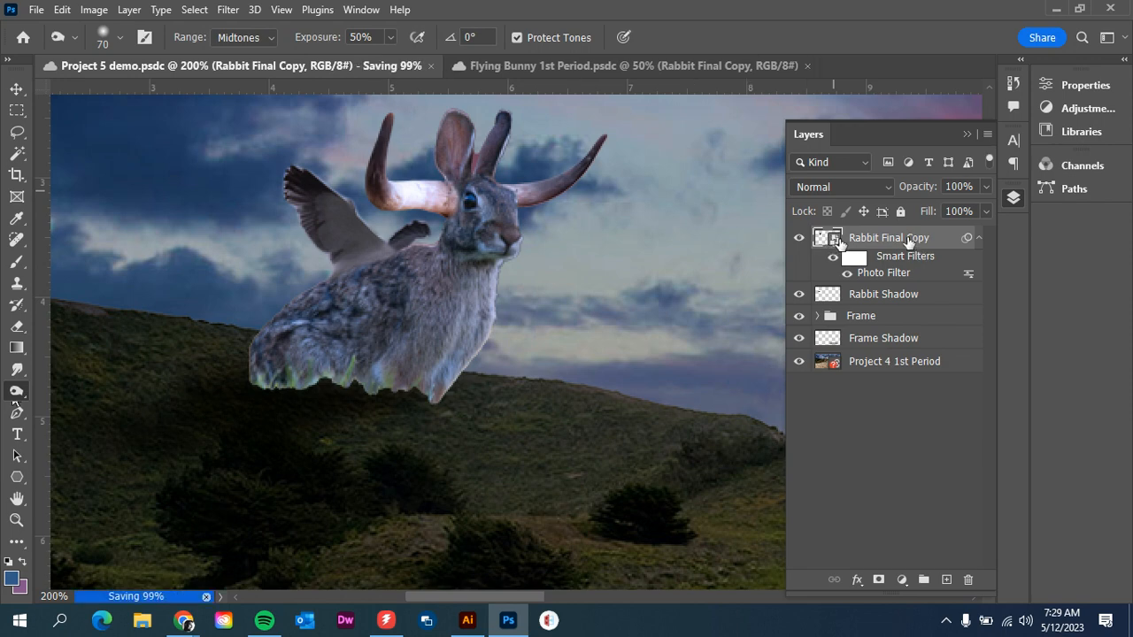
right_click(908, 238)
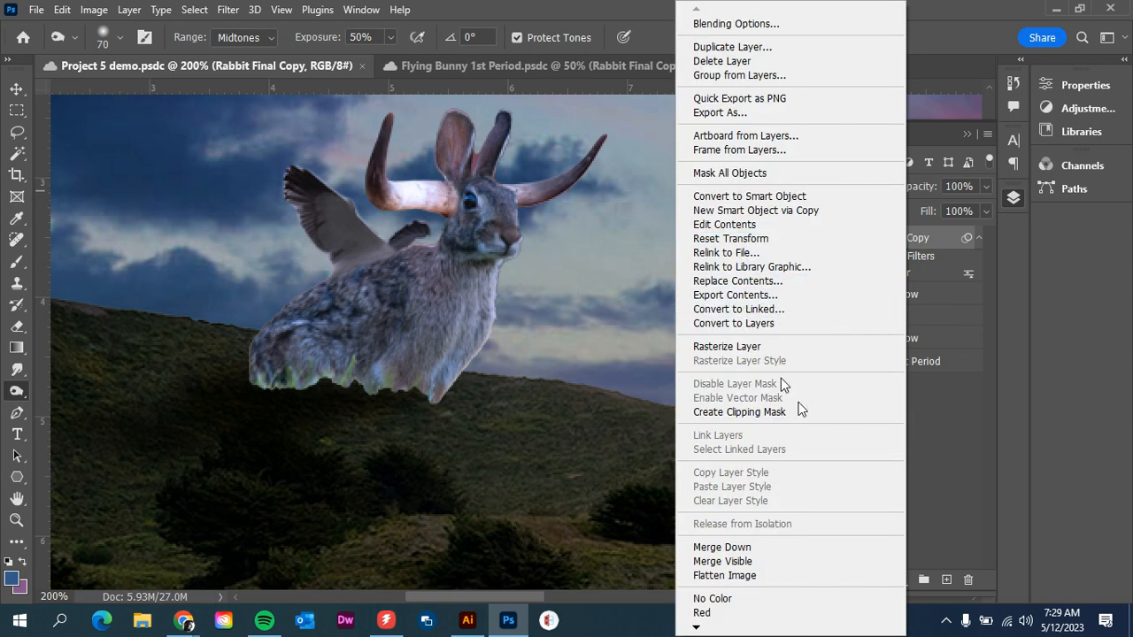
click(771, 346)
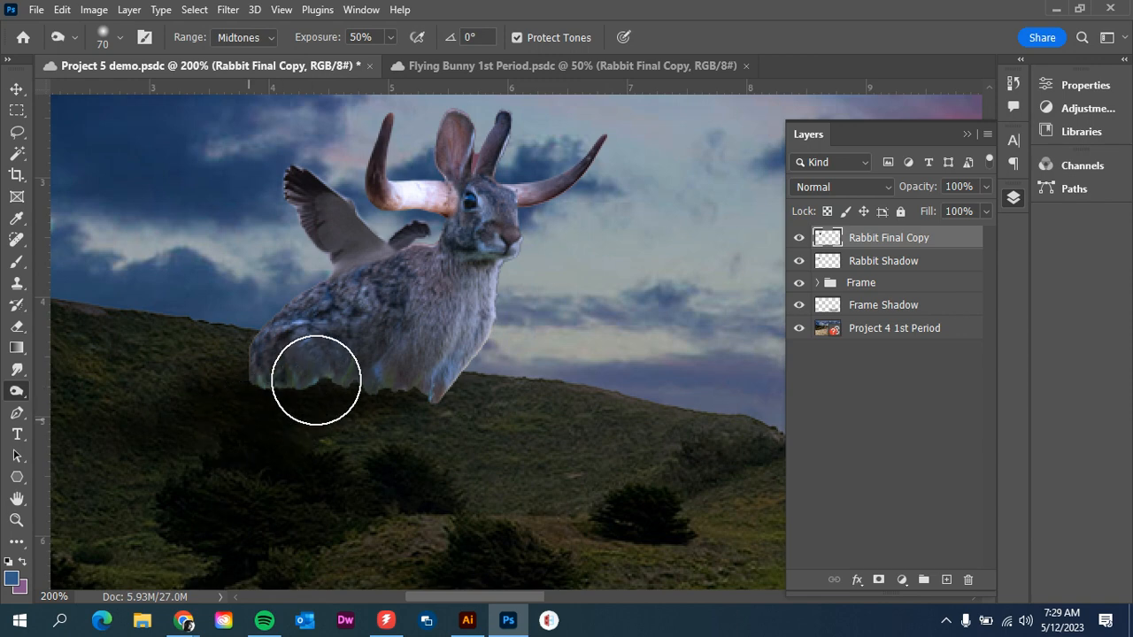
Burn the rabbit's lower fur into the dark hill with a 45–50 px brush at Midtones and 50% exposure, undoing the last stroke
key(bracketleft)
key(bracketleft)
key(bracketleft)
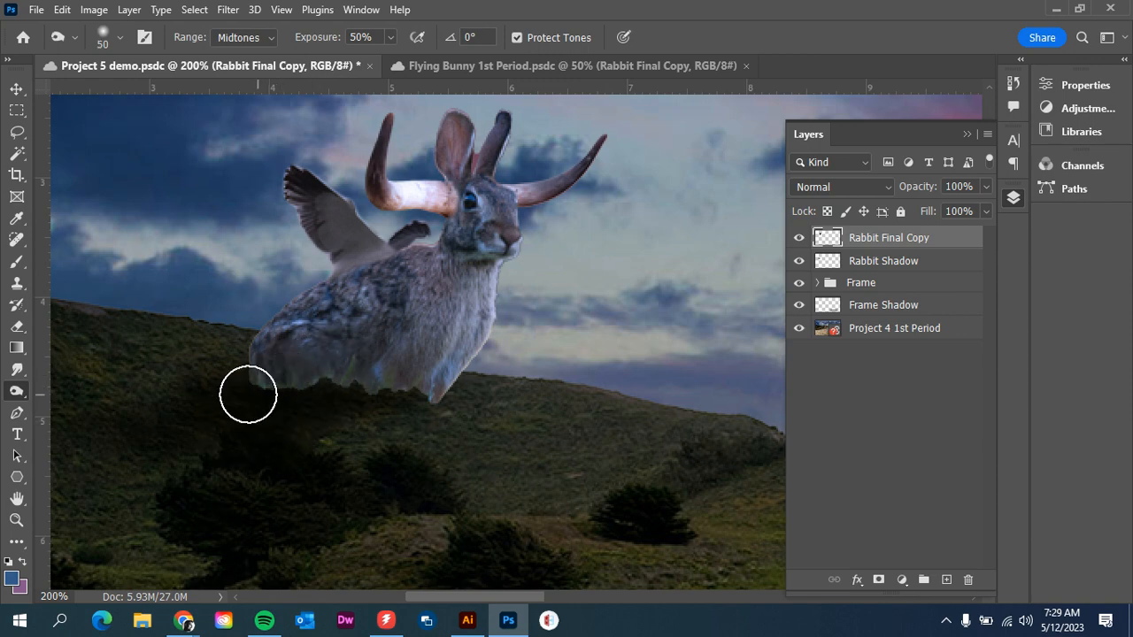
mouse_move(355, 382)
mouse_down()
mouse_move(421, 391)
mouse_move(433, 381)
mouse_move(435, 398)
mouse_move(411, 348)
mouse_move(418, 382)
mouse_move(416, 369)
mouse_move(375, 407)
mouse_move(378, 375)
mouse_move(337, 407)
mouse_move(362, 351)
mouse_move(352, 371)
mouse_move(362, 358)
mouse_move(279, 403)
mouse_move(262, 395)
mouse_move(395, 301)
mouse_move(263, 390)
mouse_move(325, 326)
mouse_move(281, 351)
mouse_move(314, 391)
mouse_move(398, 329)
mouse_move(438, 333)
mouse_move(444, 307)
mouse_move(427, 421)
mouse_move(293, 423)
mouse_up()
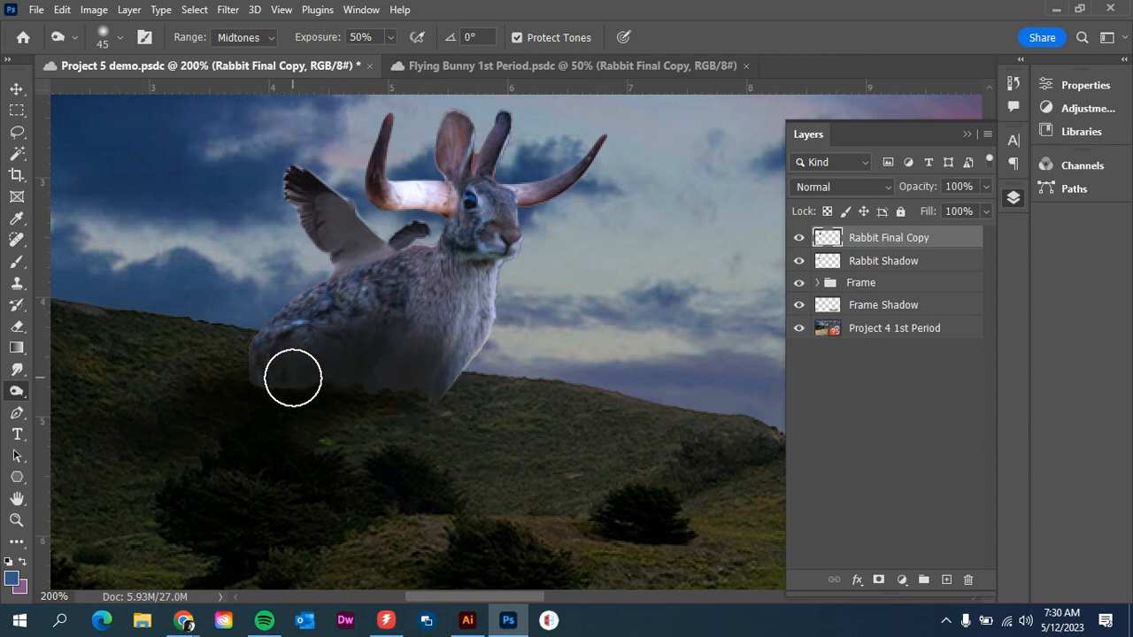
key(ctrl+z)
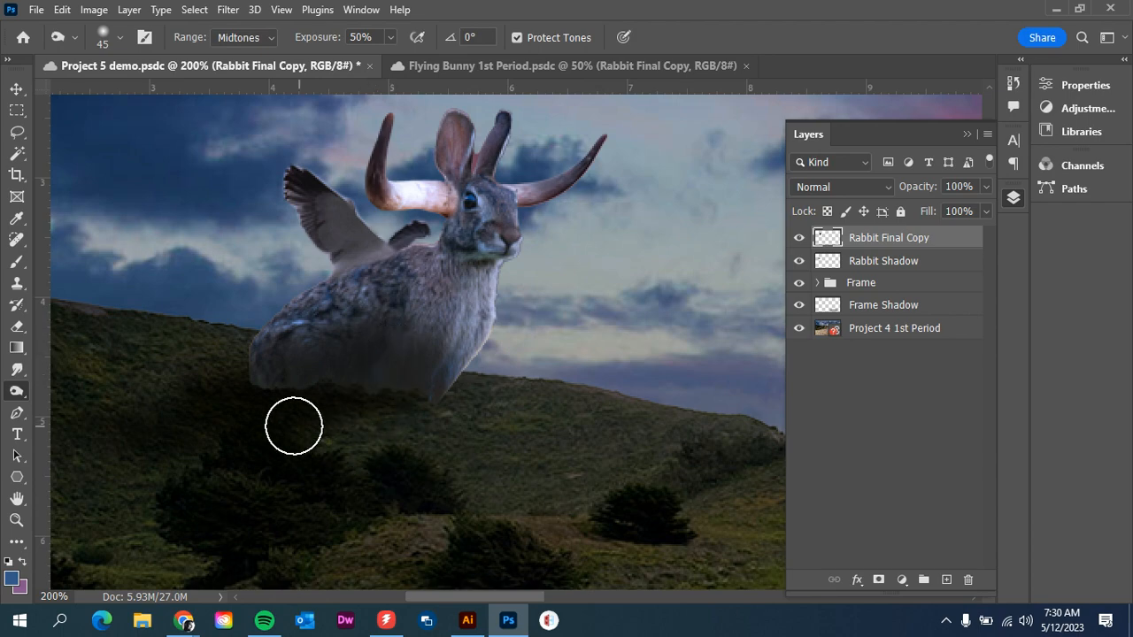
Collapse the Layers panel and examine how the darkened rabbit fits into the whole beach composition
click(17, 88)
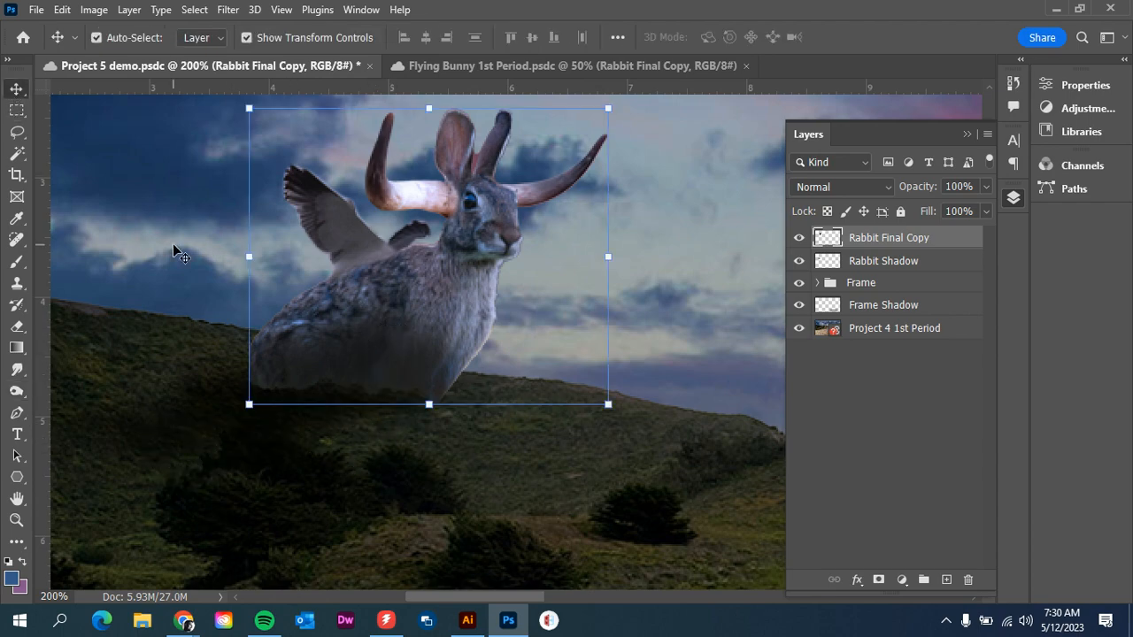
scroll(274, 293, down, 3)
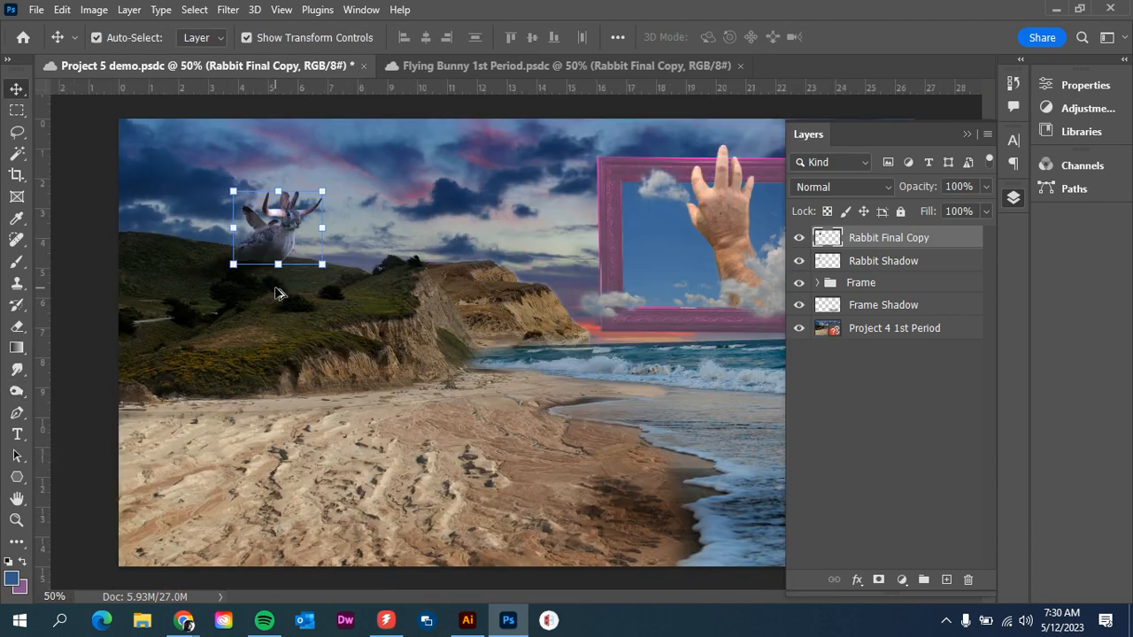
click(372, 381)
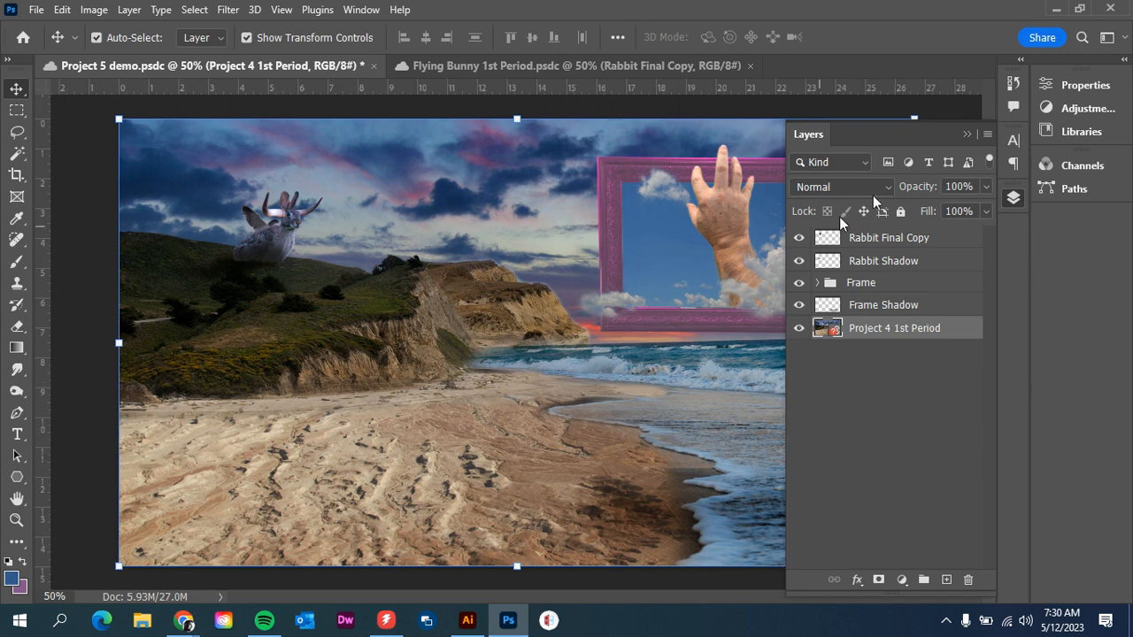
click(968, 134)
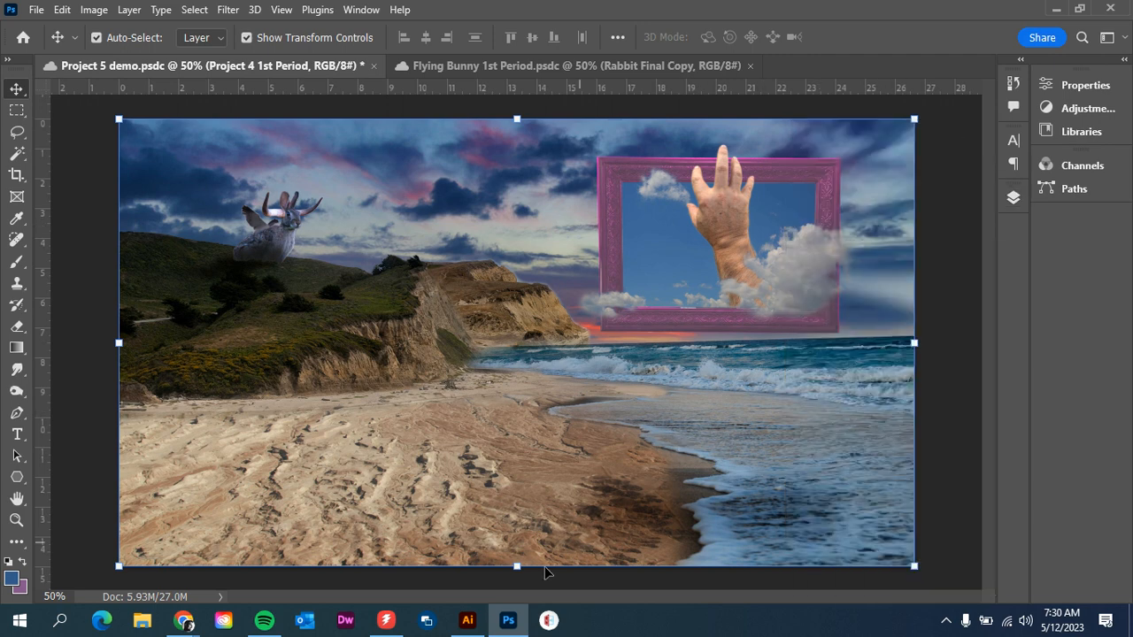
mouse_move(183, 620)
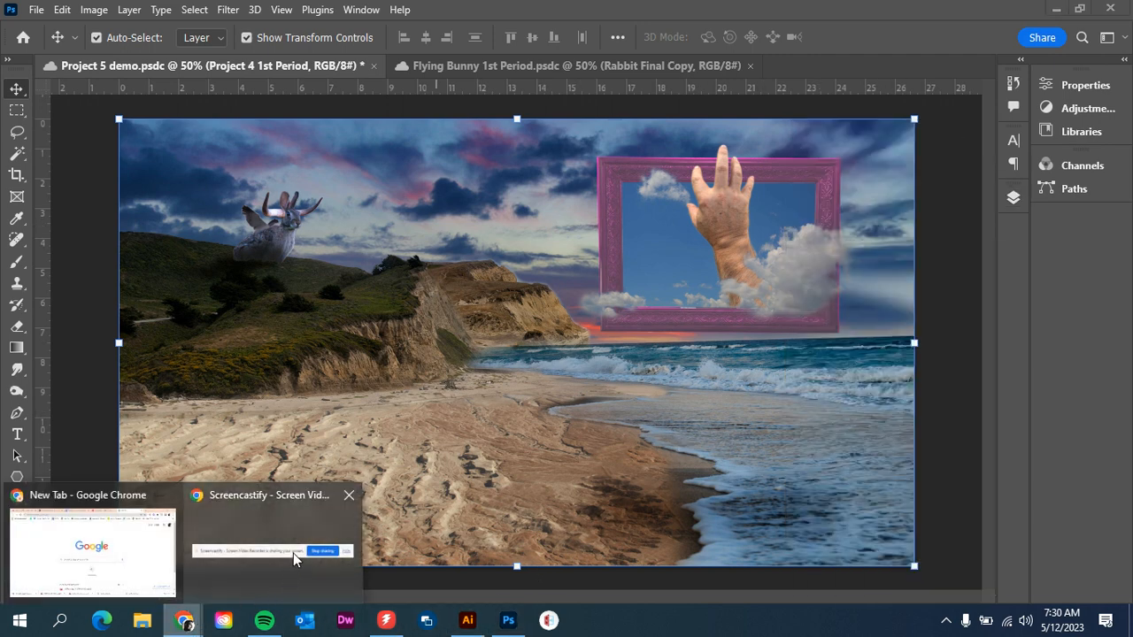